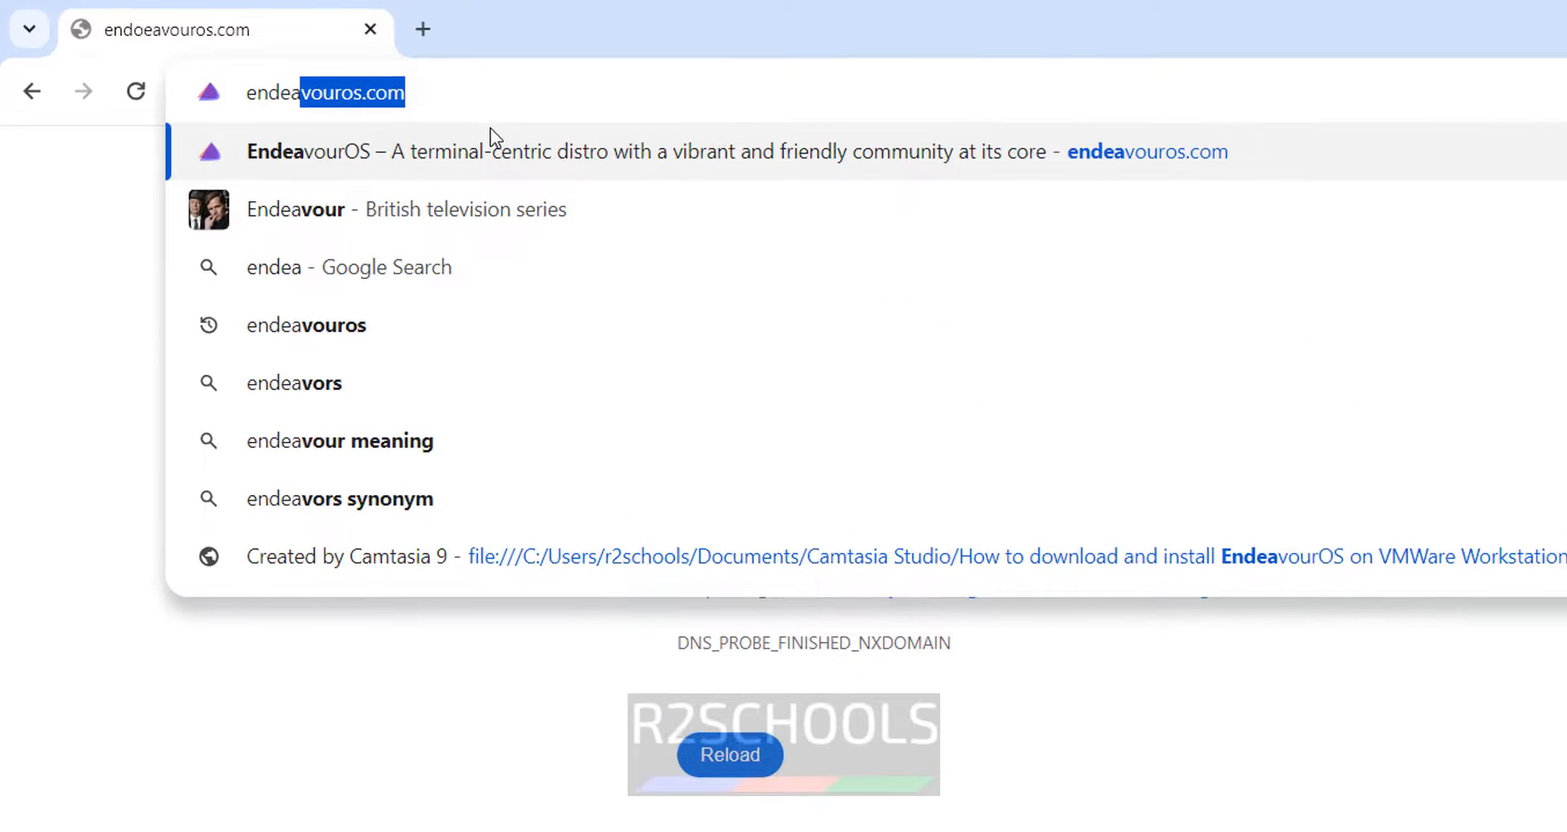
- Retype the misspelled address as endeavouros.com and load the EndeavourOS homepage
type("vour")
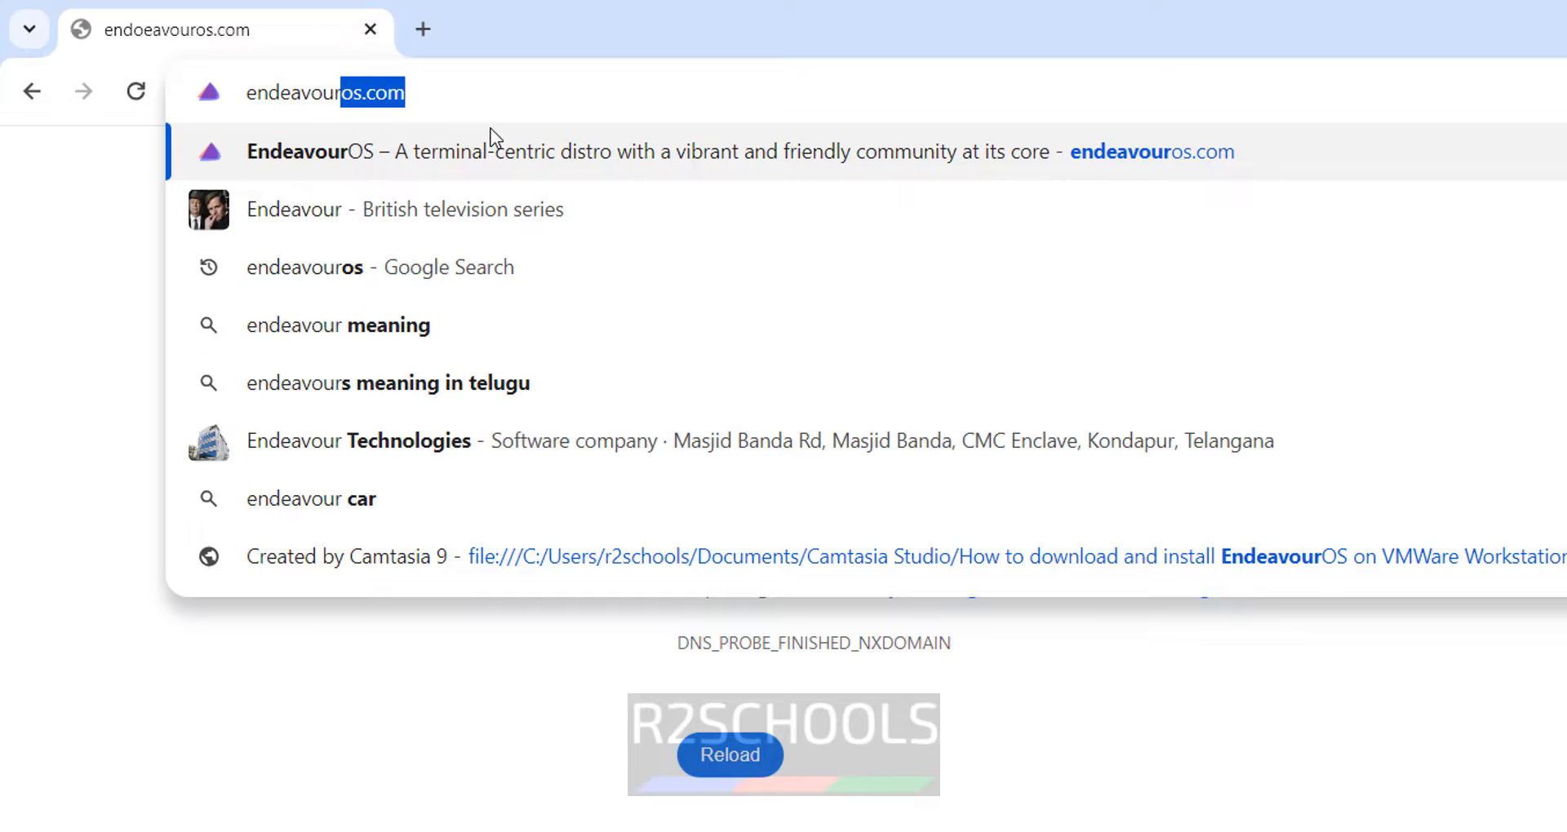
type("os")
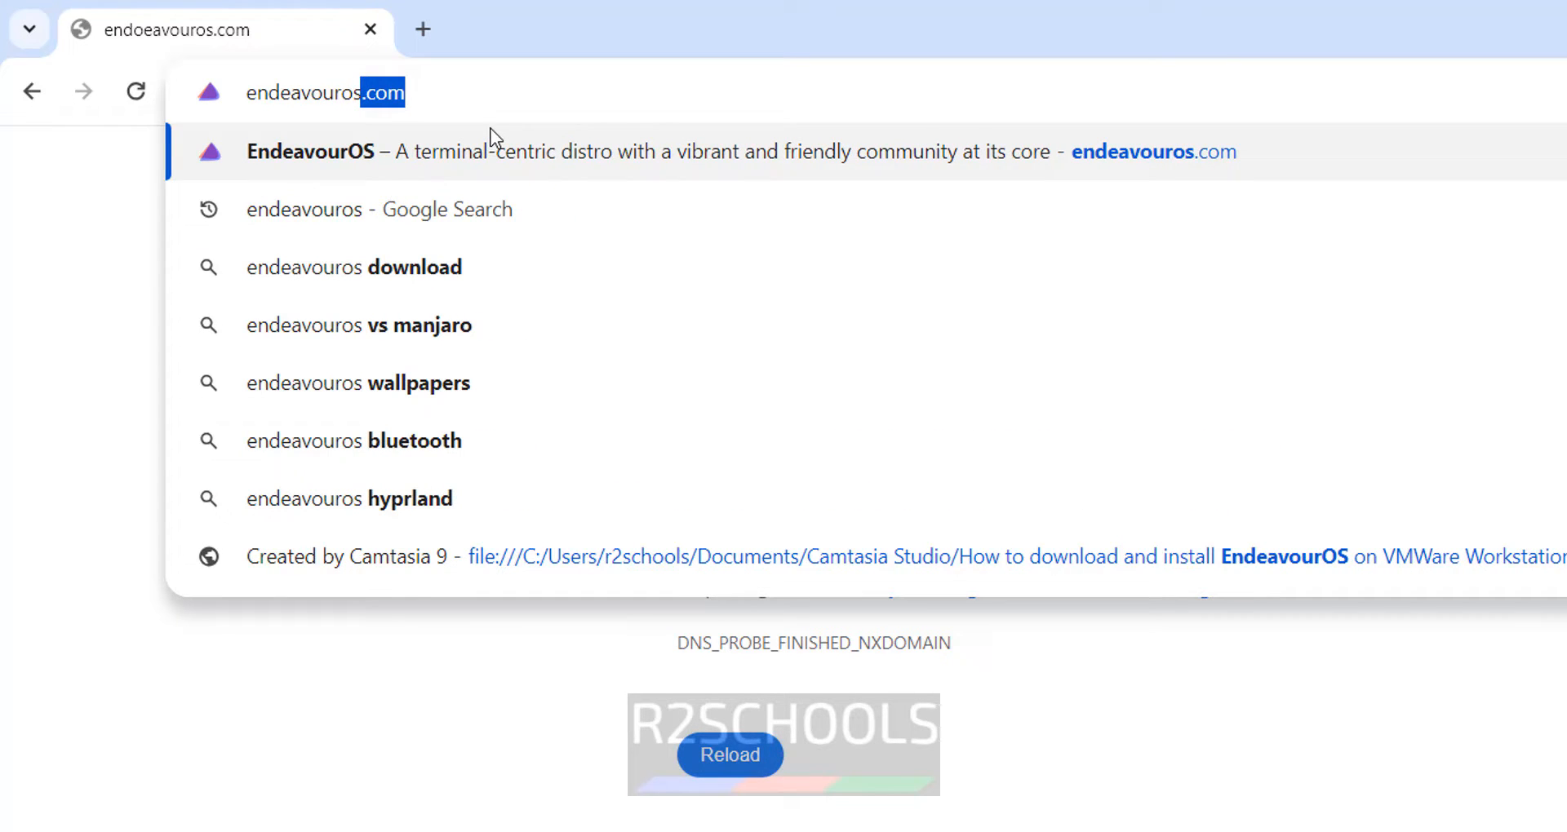
type(".com")
key("Return")
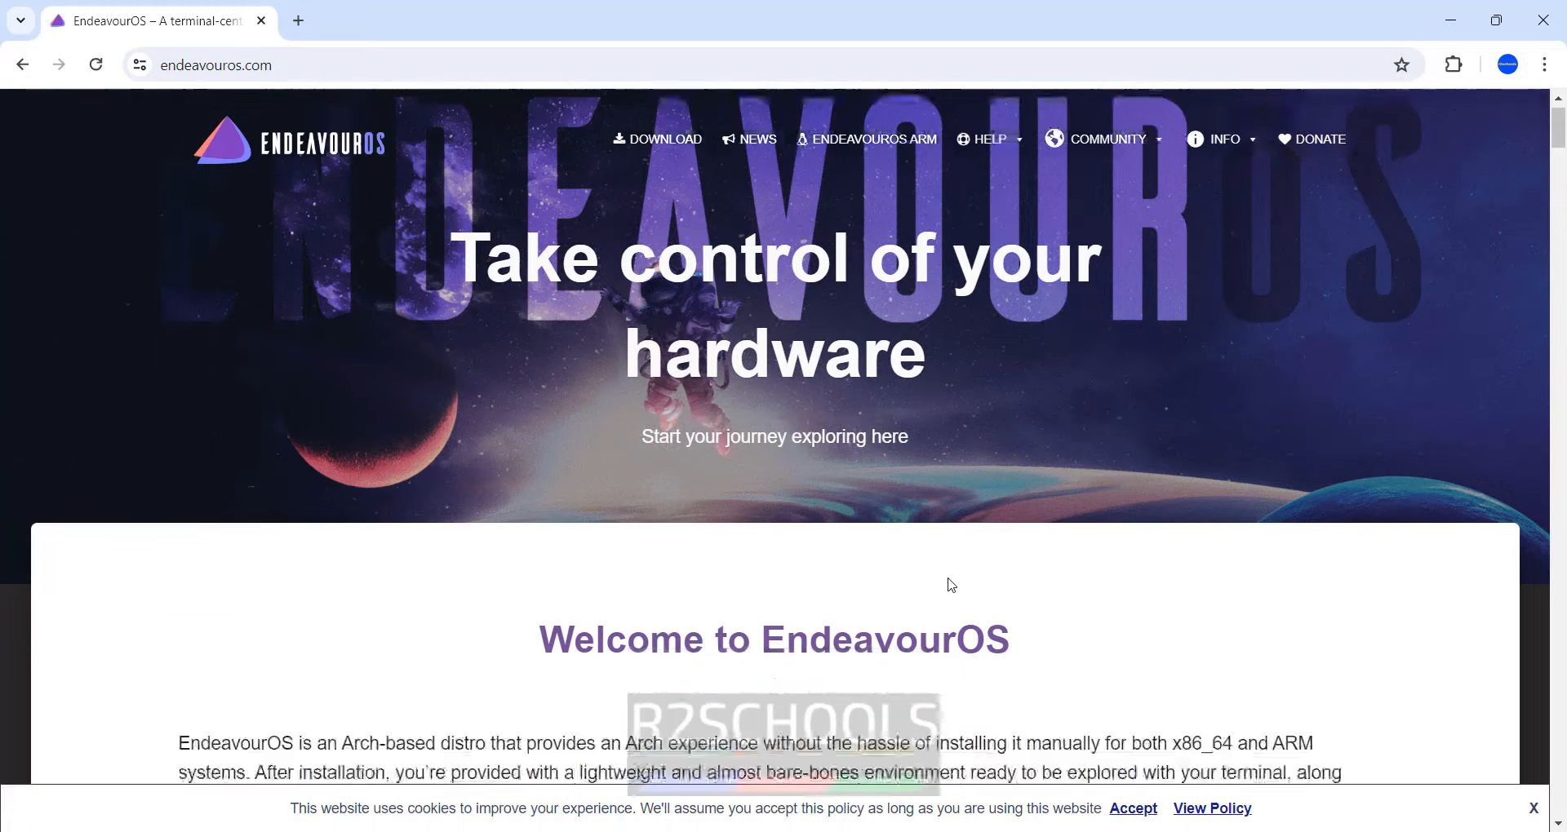
- Jump to the Download section using DOWNLOAD in the site's top navigation
scroll(952, 585, "down", 15)
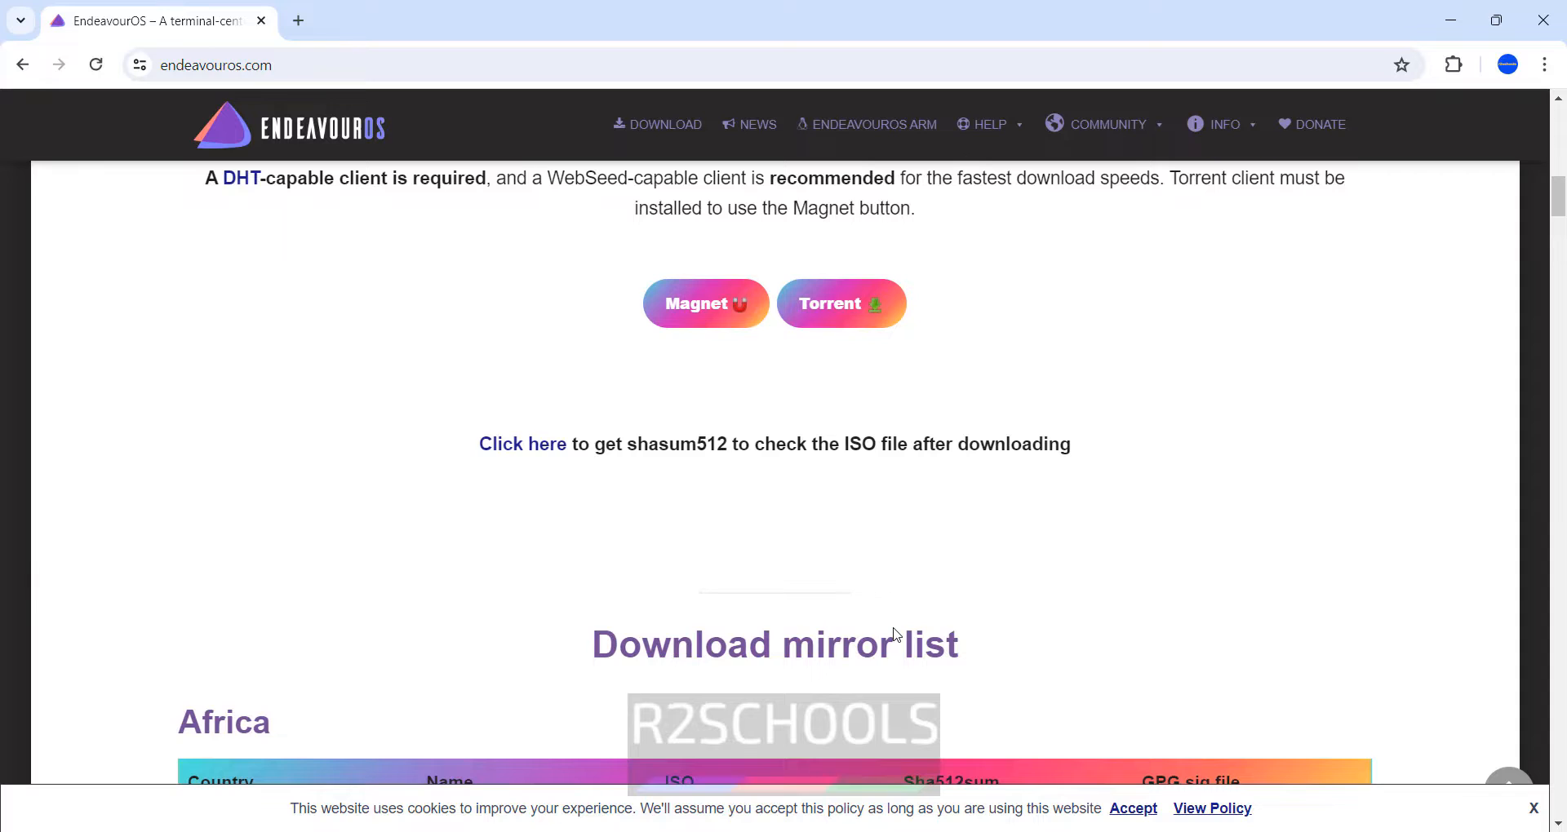
scroll(895, 635, "up", 15)
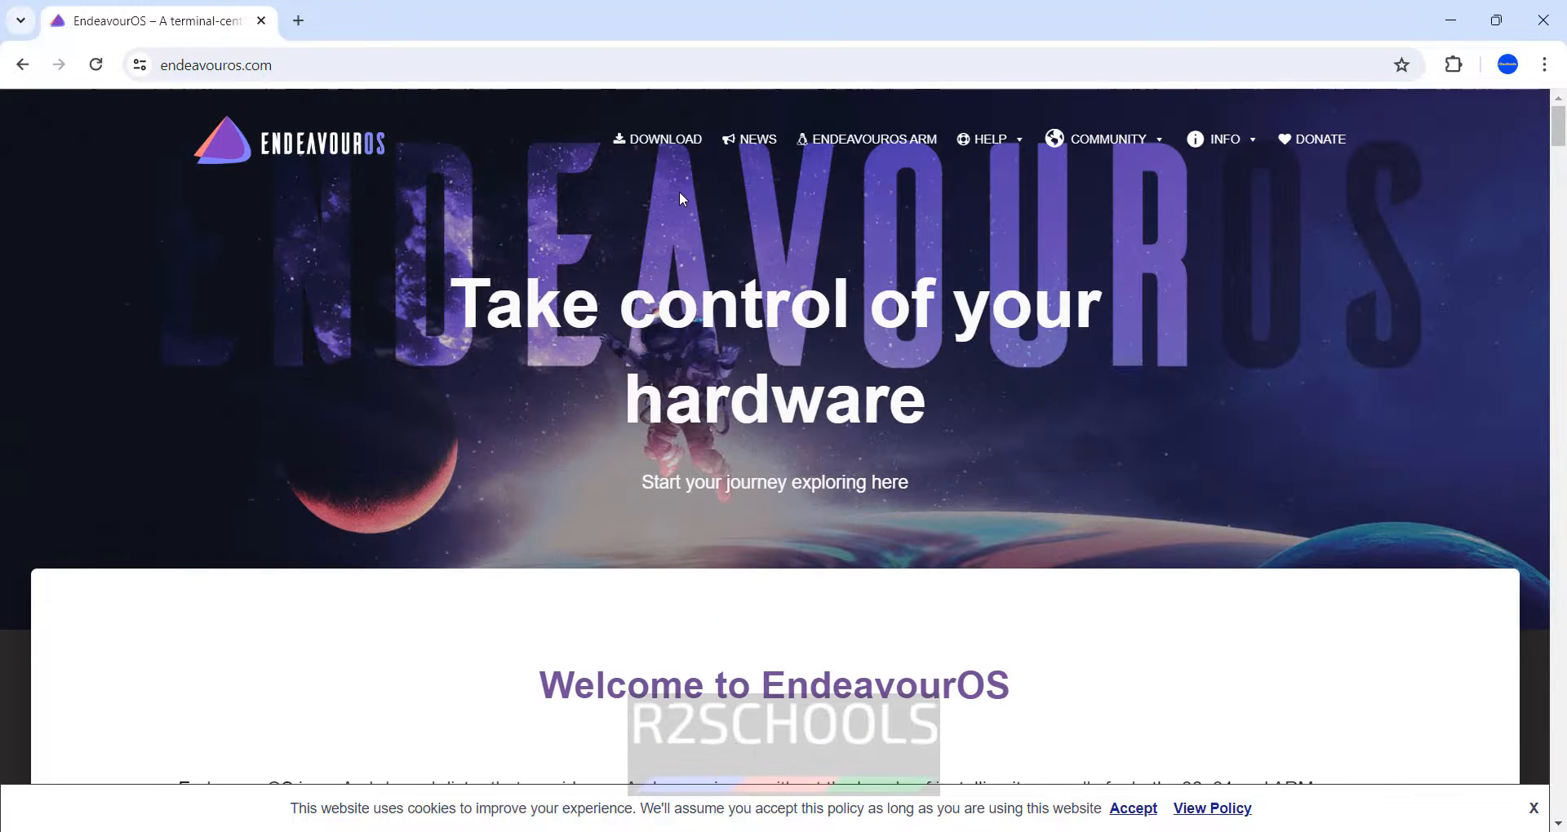
left_click(681, 147)
- Scroll through the regional mirror list until the Asia mirror table is in view
scroll(103, 561, "down", 10)
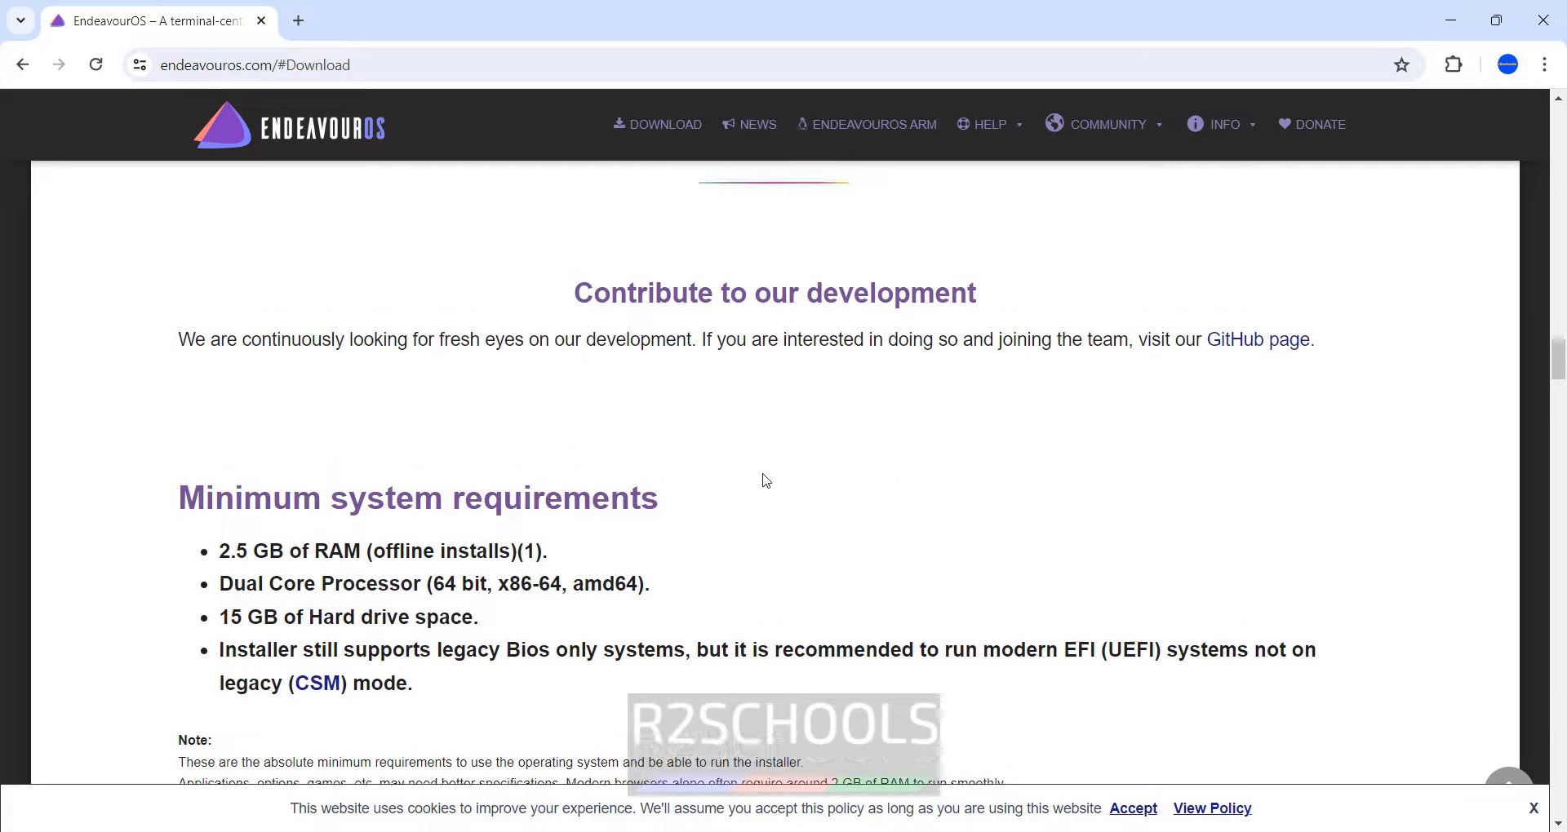
scroll(1172, 482, "up", 5)
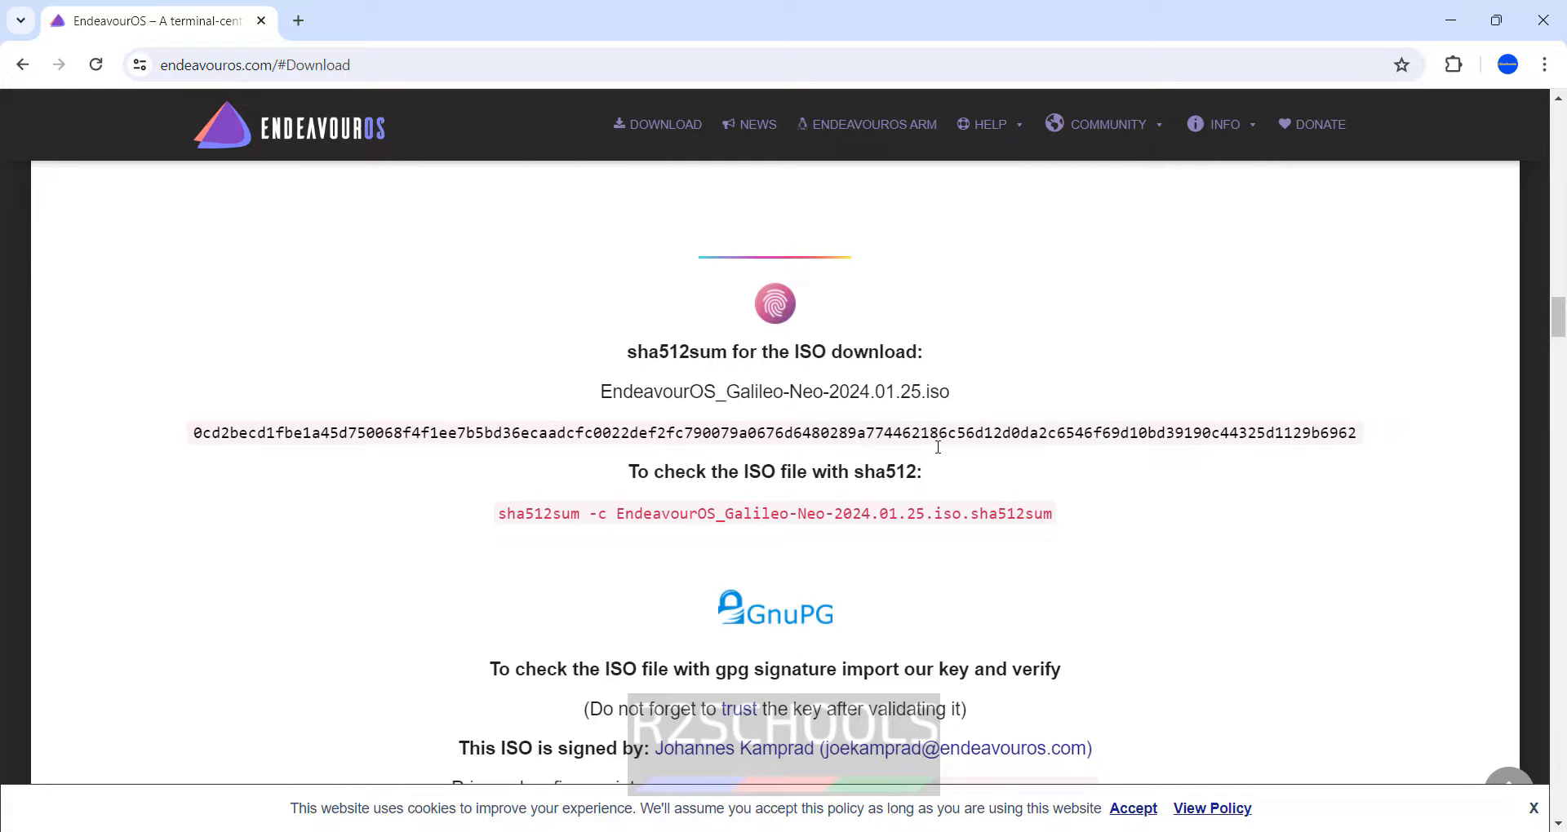
scroll(1167, 532, "up", 20)
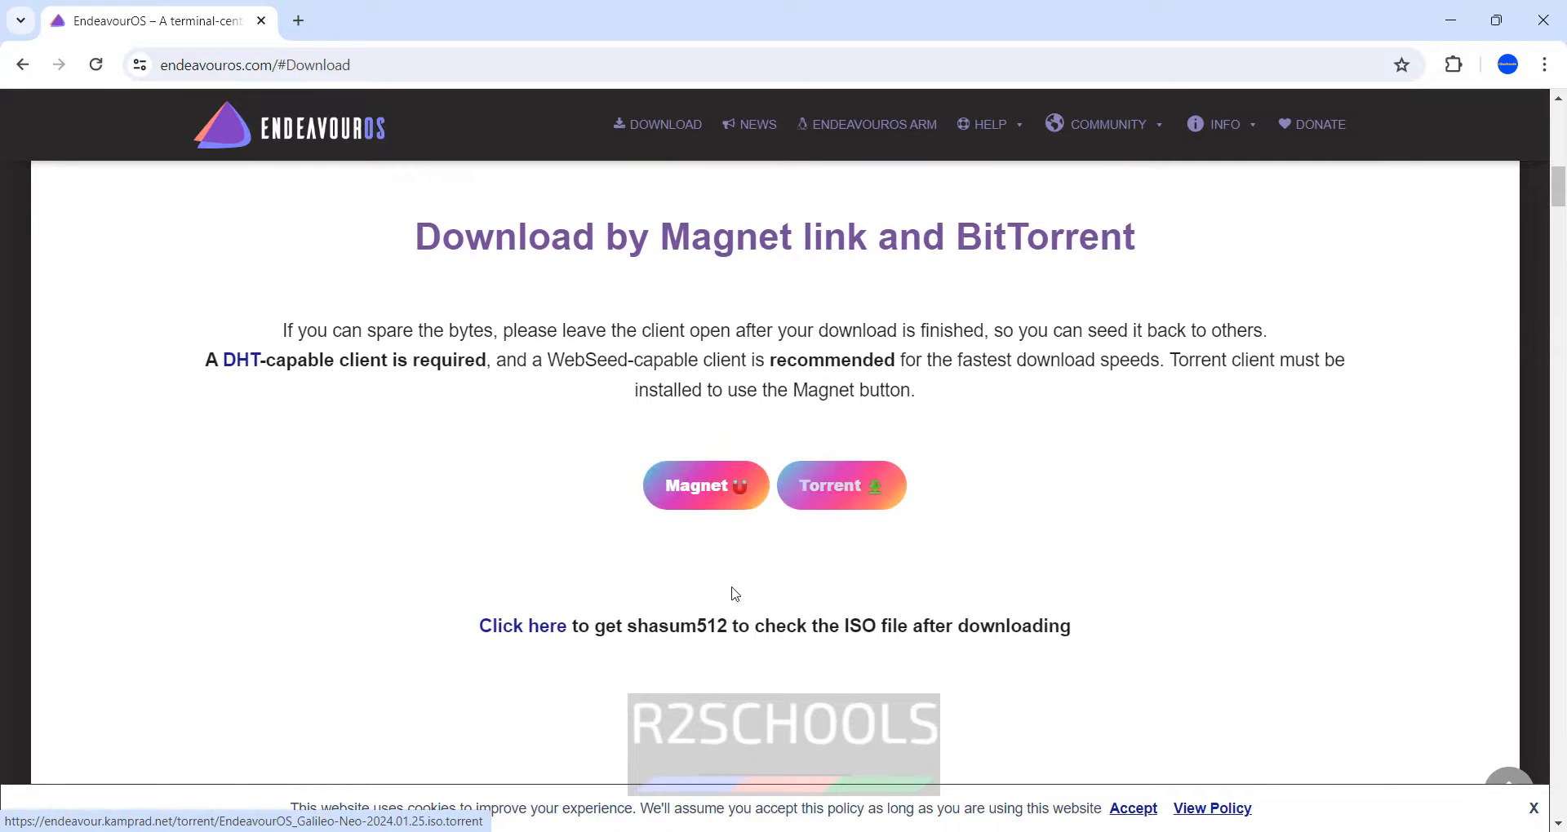
scroll(734, 594, "up", 1)
scroll(674, 589, "down", 3)
scroll(673, 588, "down", 3)
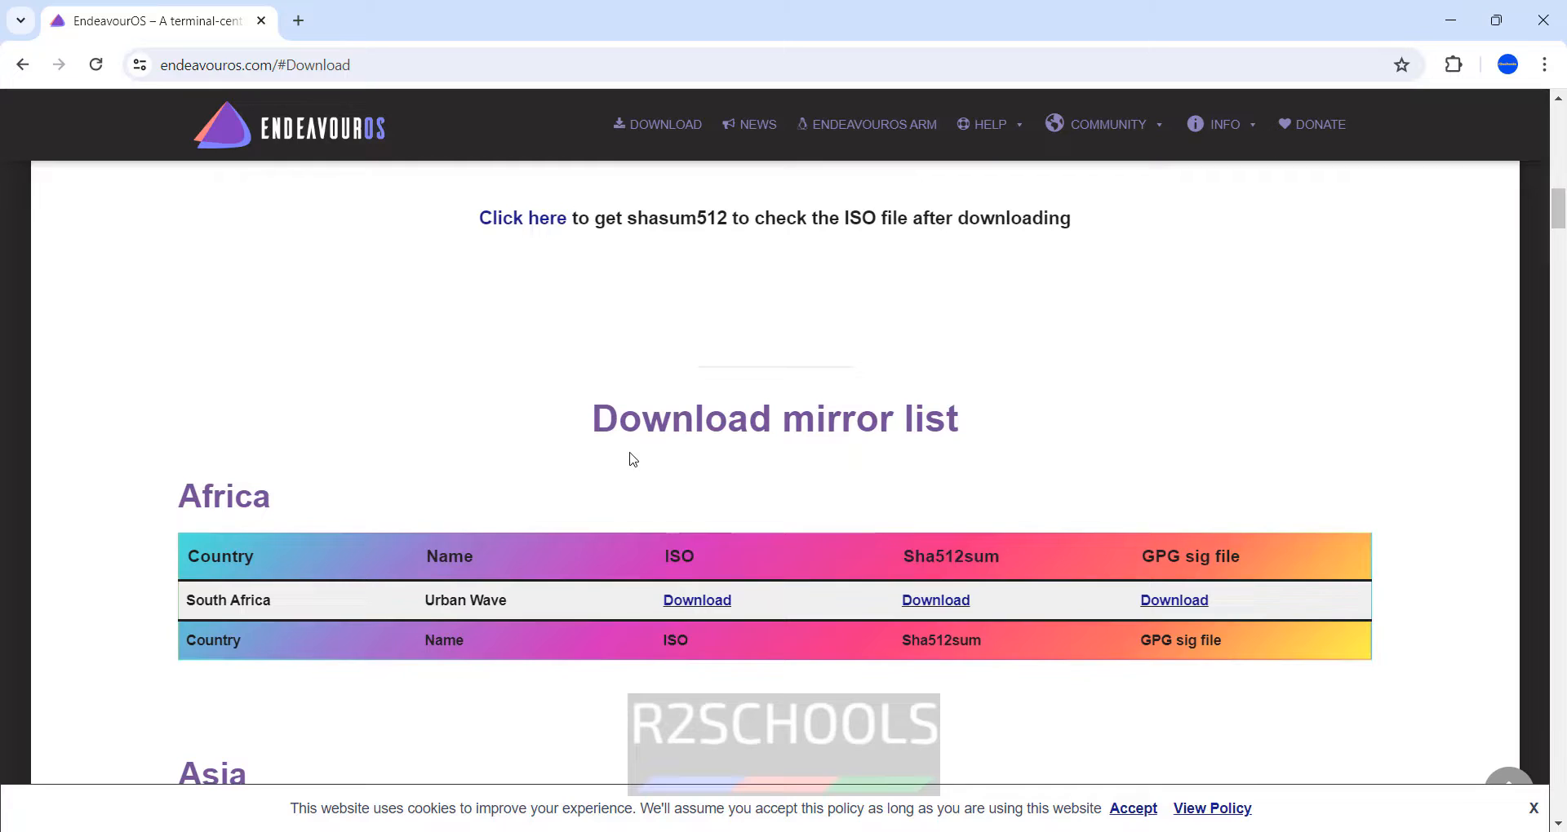
scroll(632, 459, "down", 12)
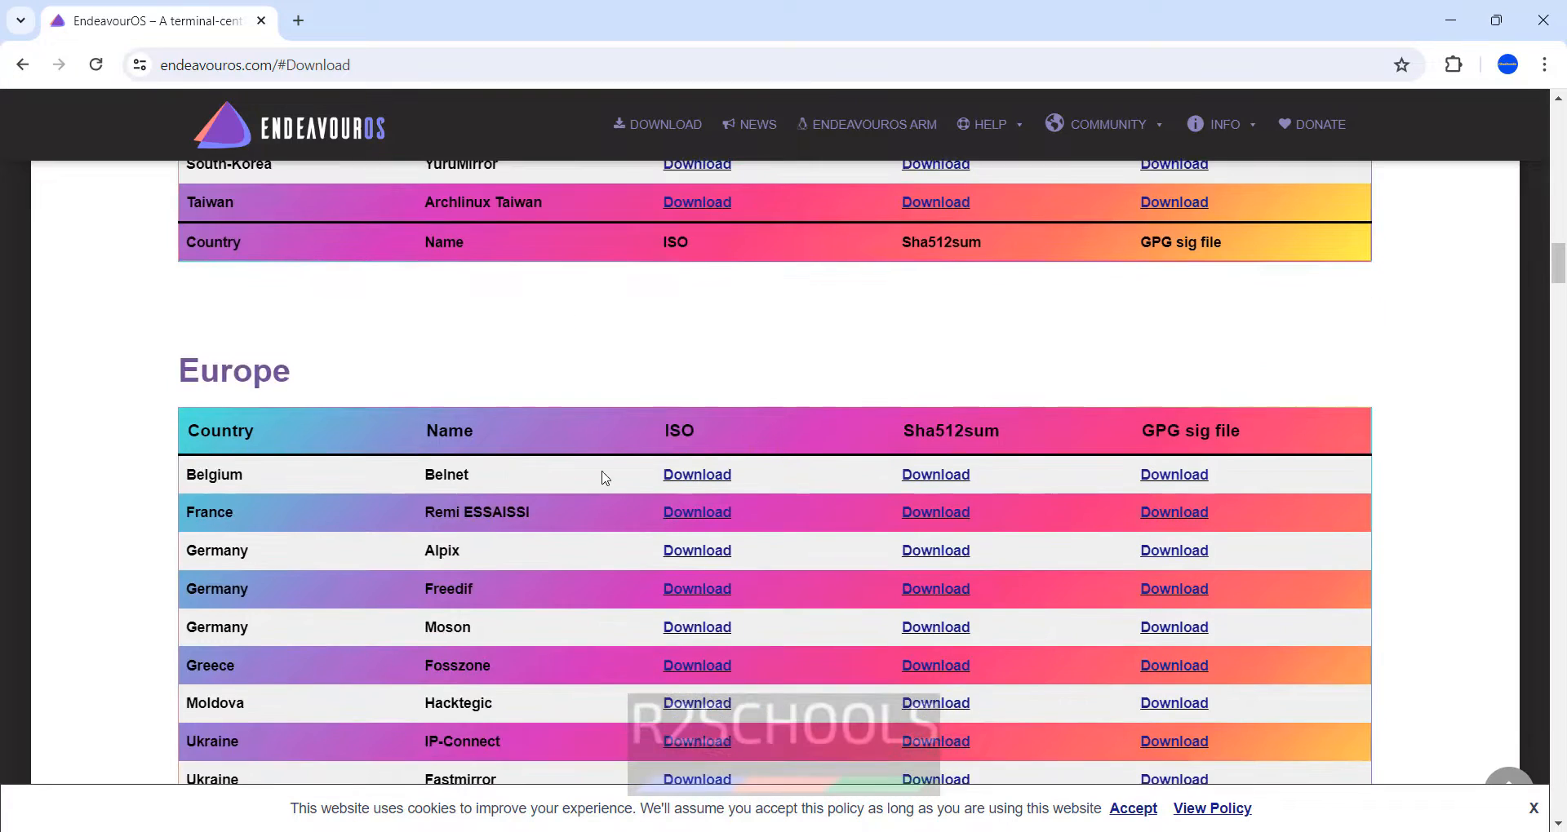
scroll(604, 477, "down", 6)
scroll(604, 477, "up", 5)
scroll(605, 477, "down", 8)
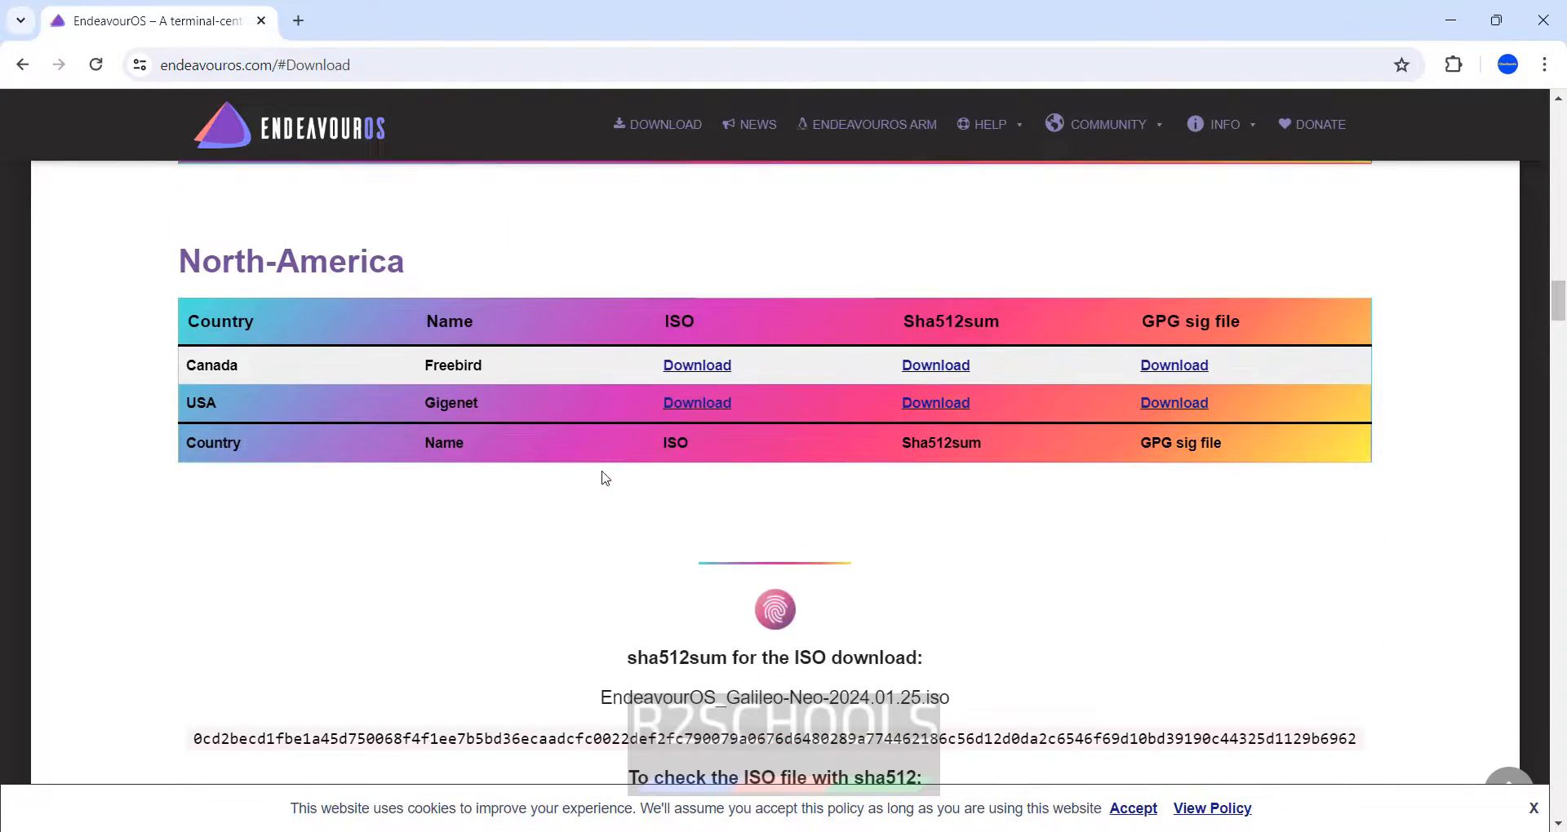
scroll(604, 478, "up", 15)
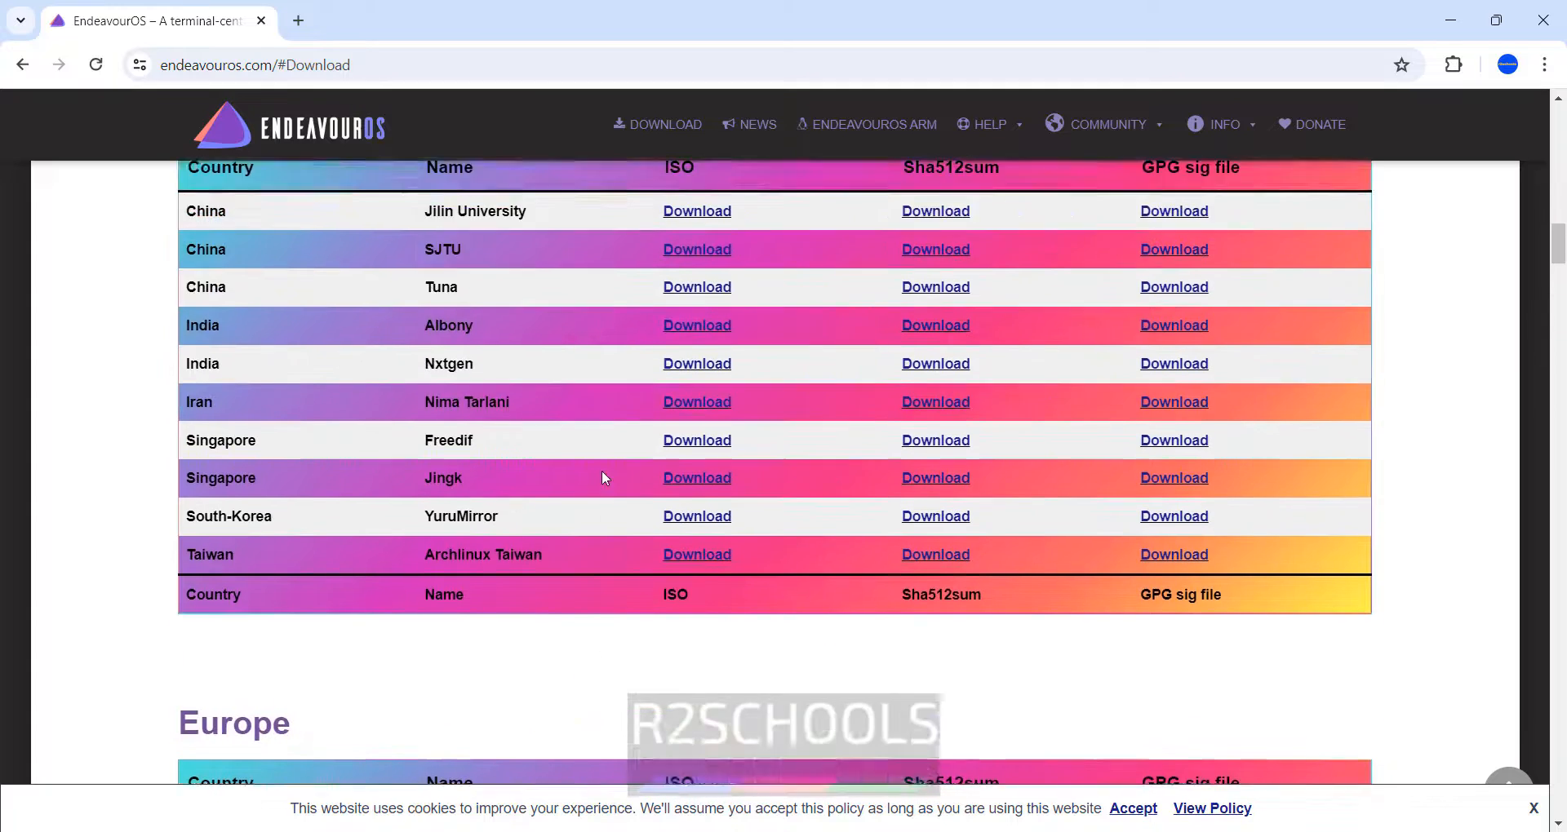
scroll(604, 477, "up", 4)
scroll(608, 478, "down", 3)
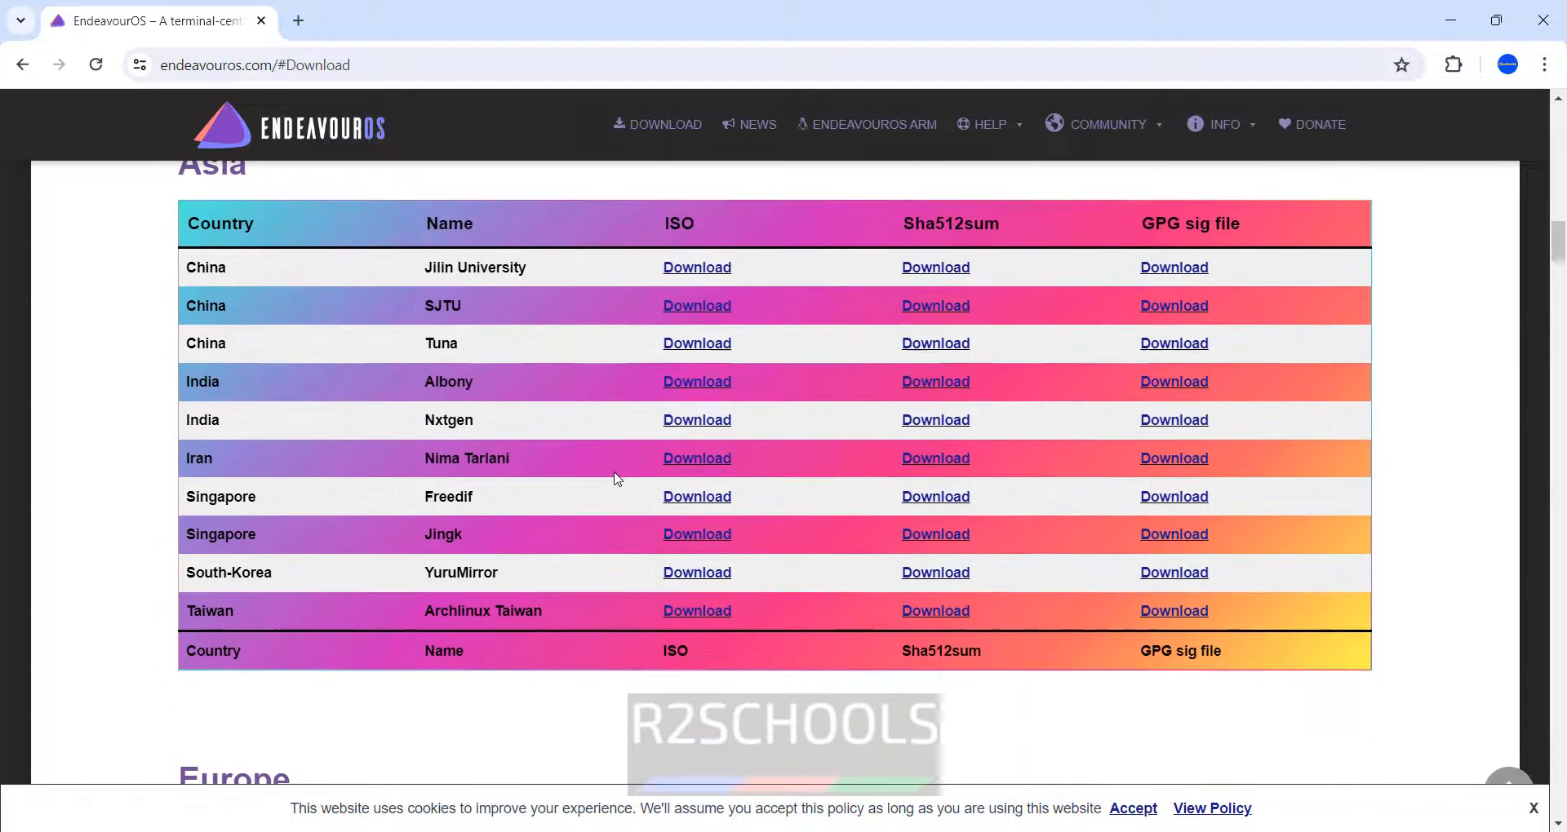
- Start the Galileo ISO download from the Albony mirror, then cancel and remove it in chrome://downloads
left_click(710, 383)
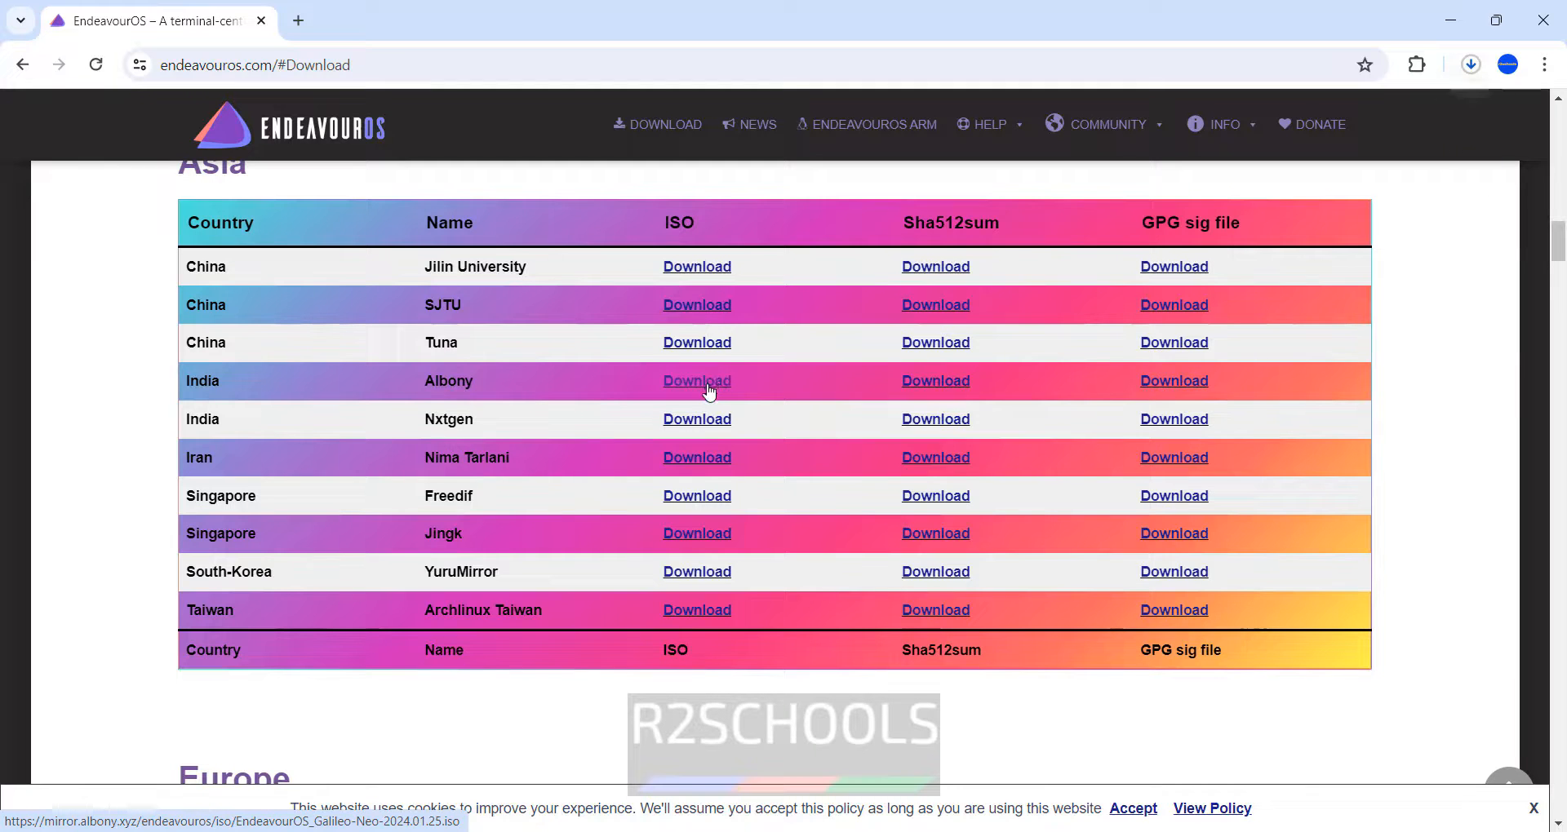
left_click(1472, 71)
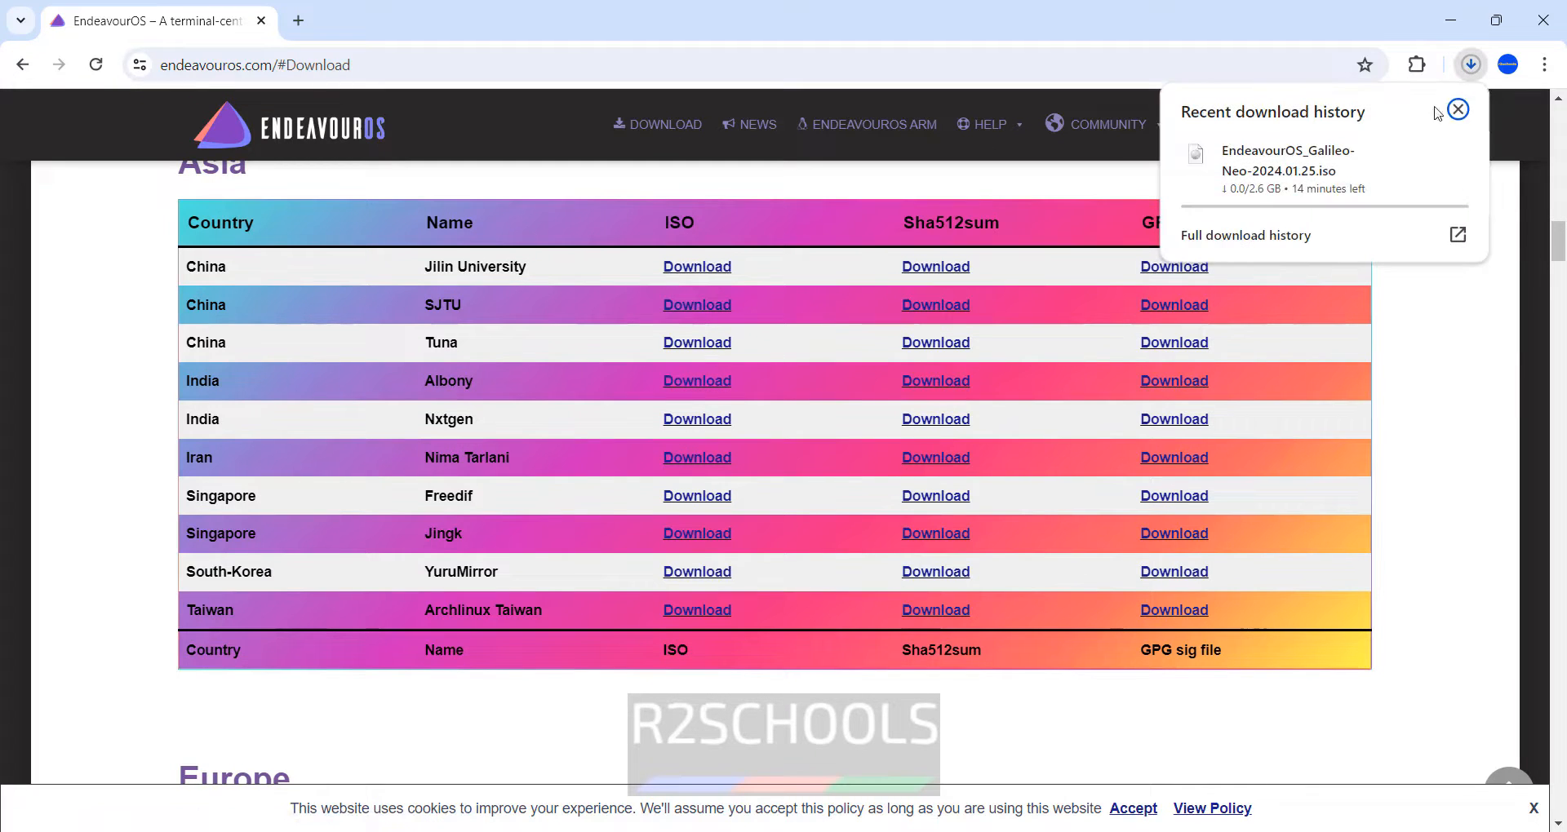
left_click(1256, 234)
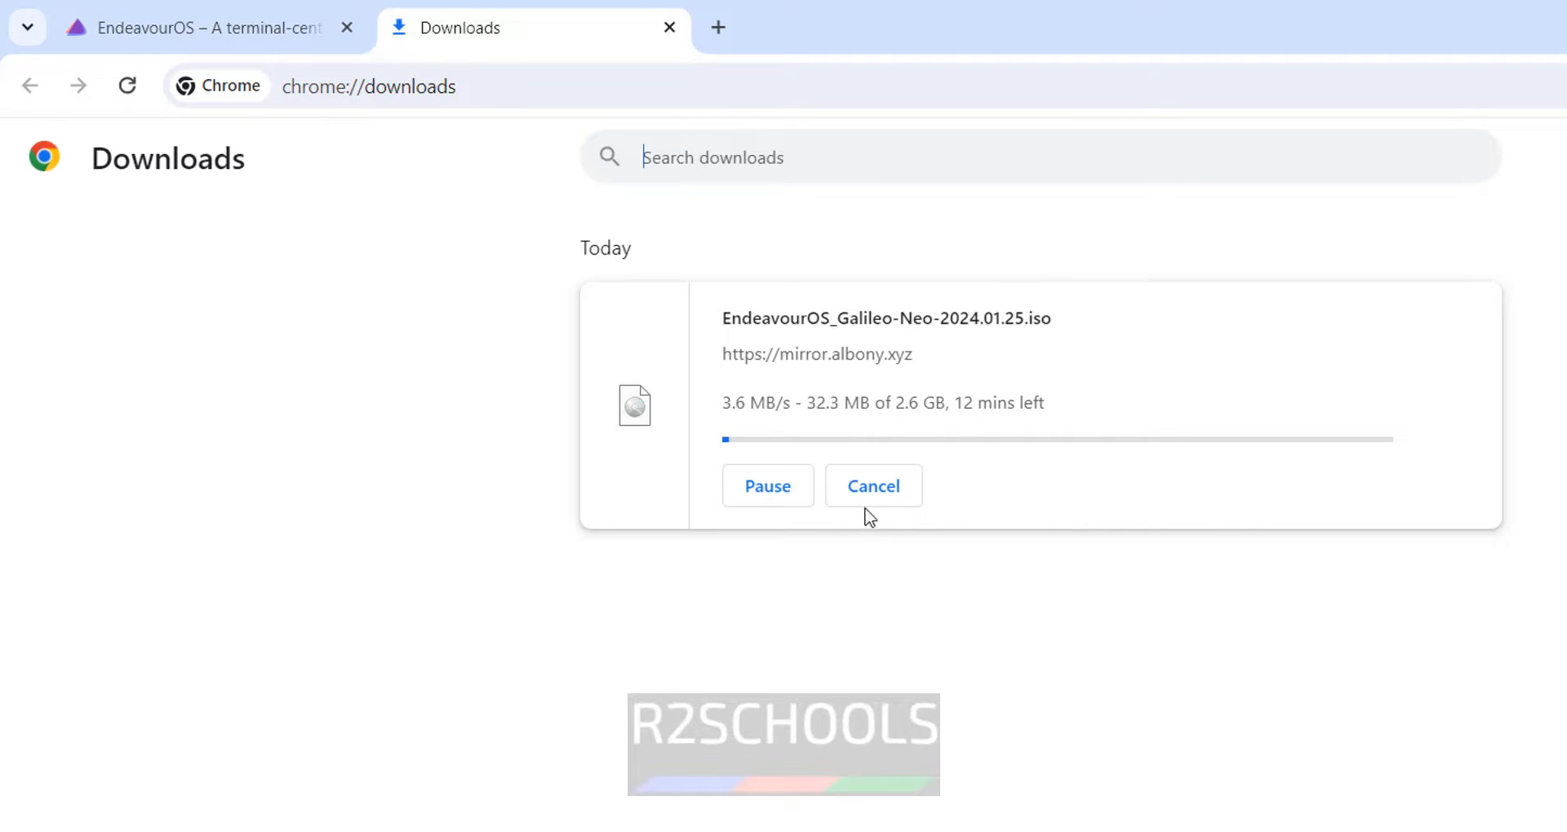
left_click(863, 504)
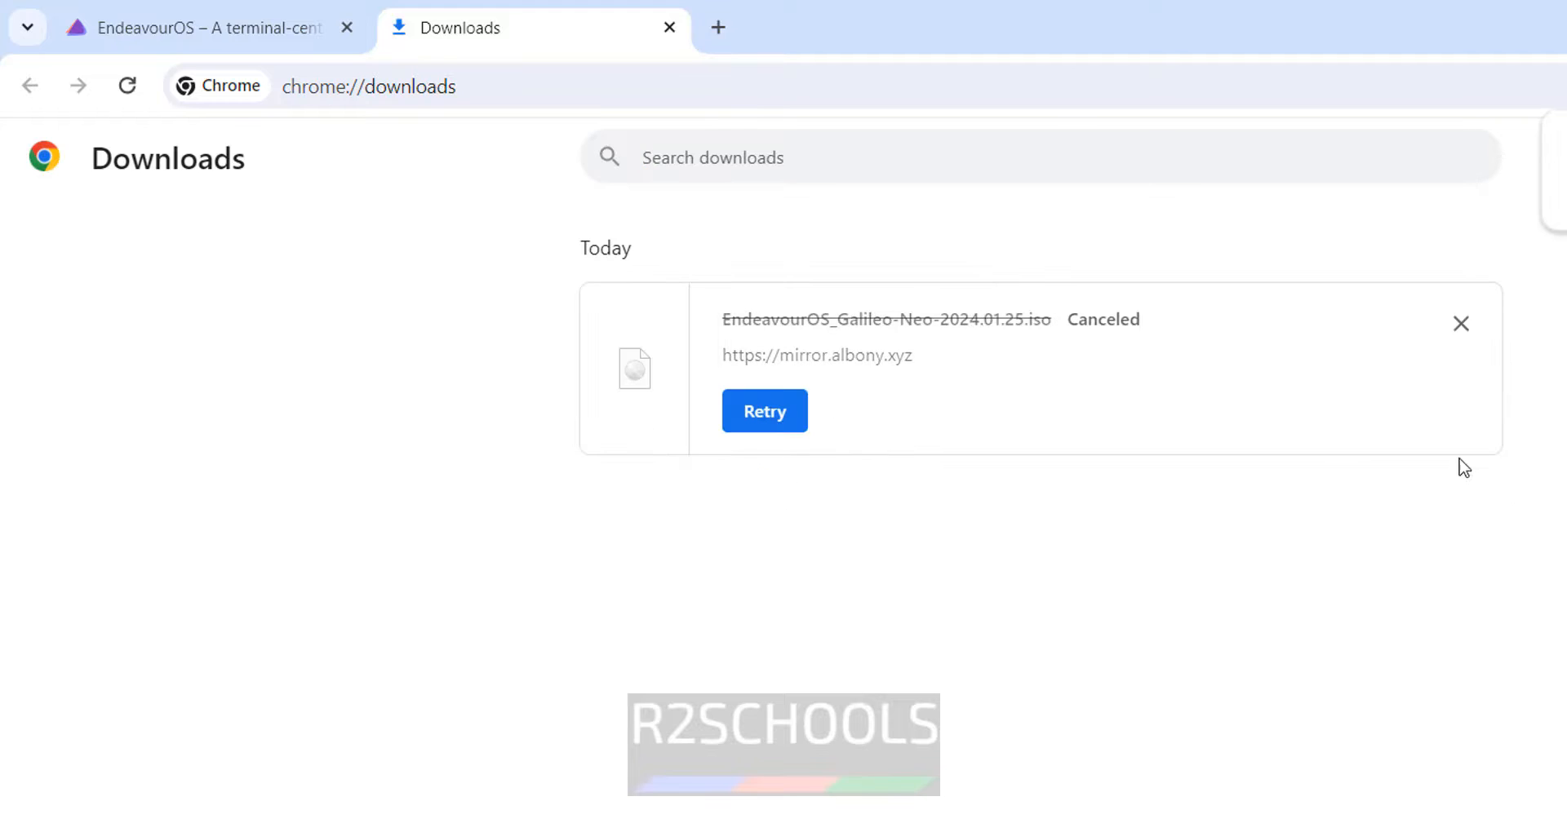
left_click(1461, 324)
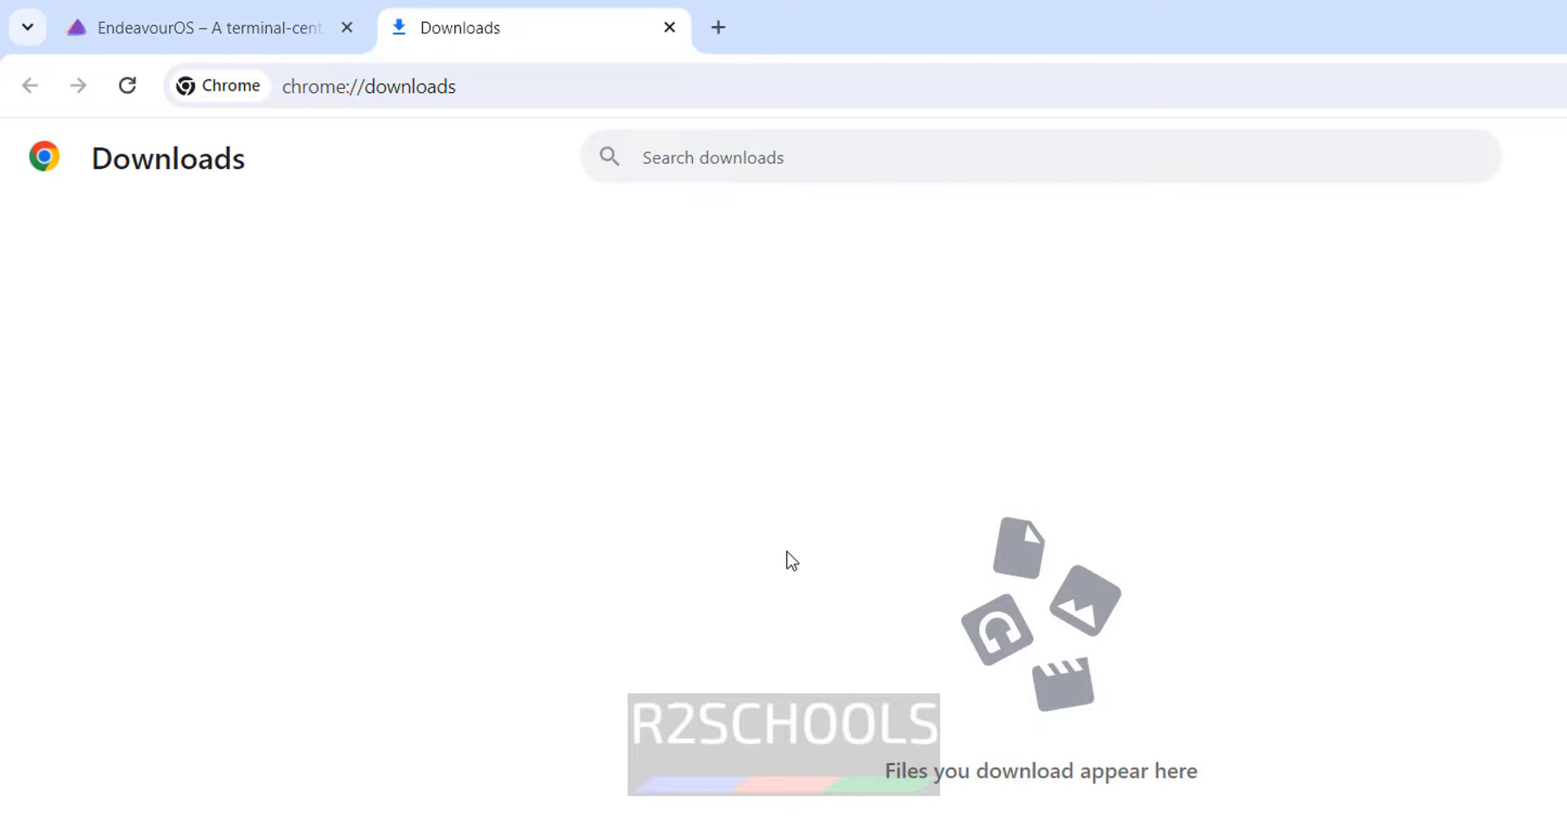
- Launch Oracle VM VirtualBox through Windows search and choose Machine > New..
key("super")
type("vm")
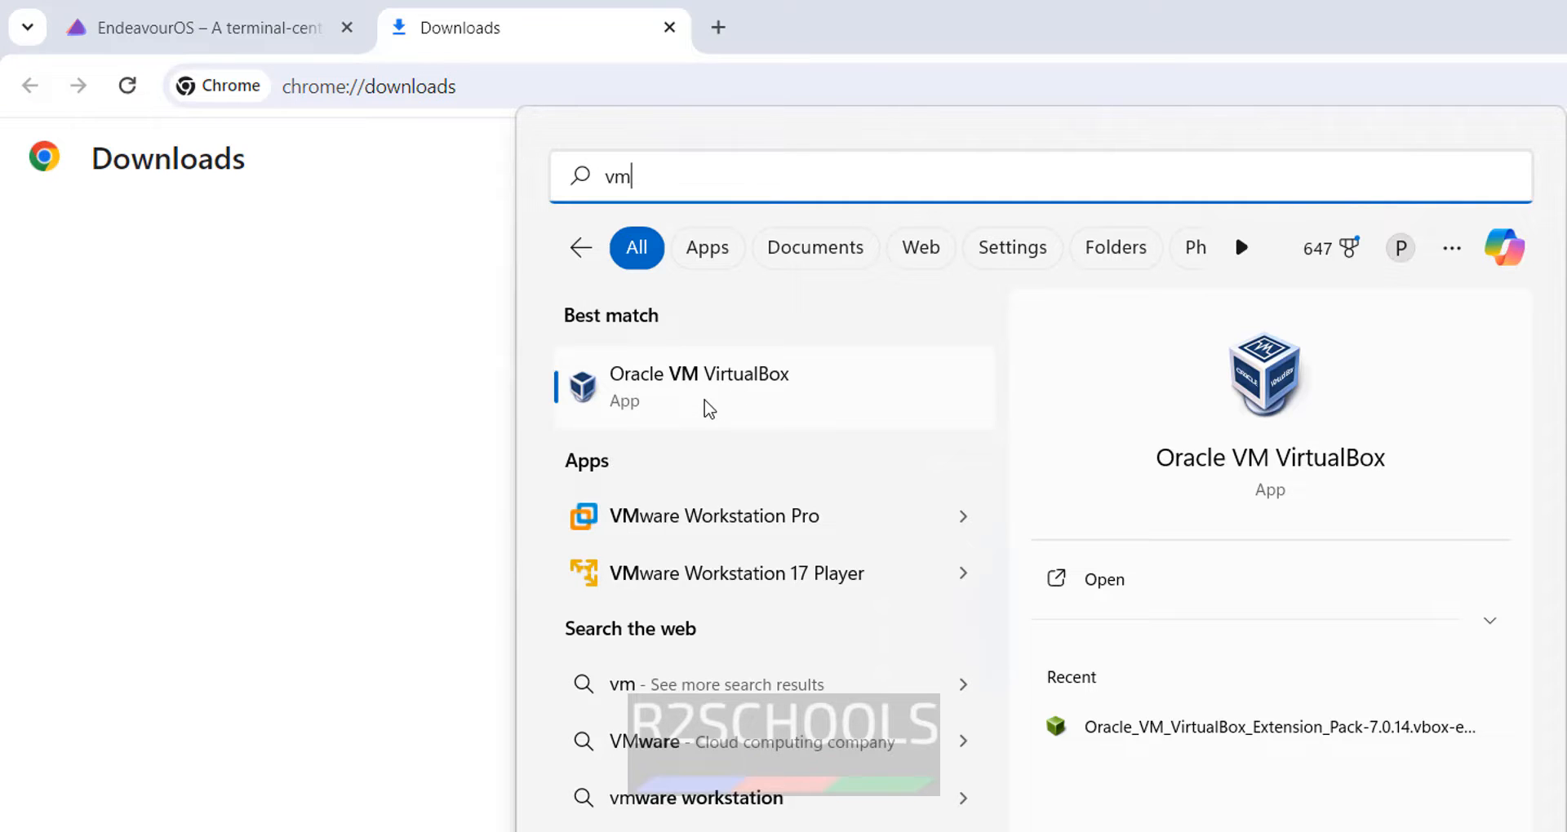
left_click(709, 408)
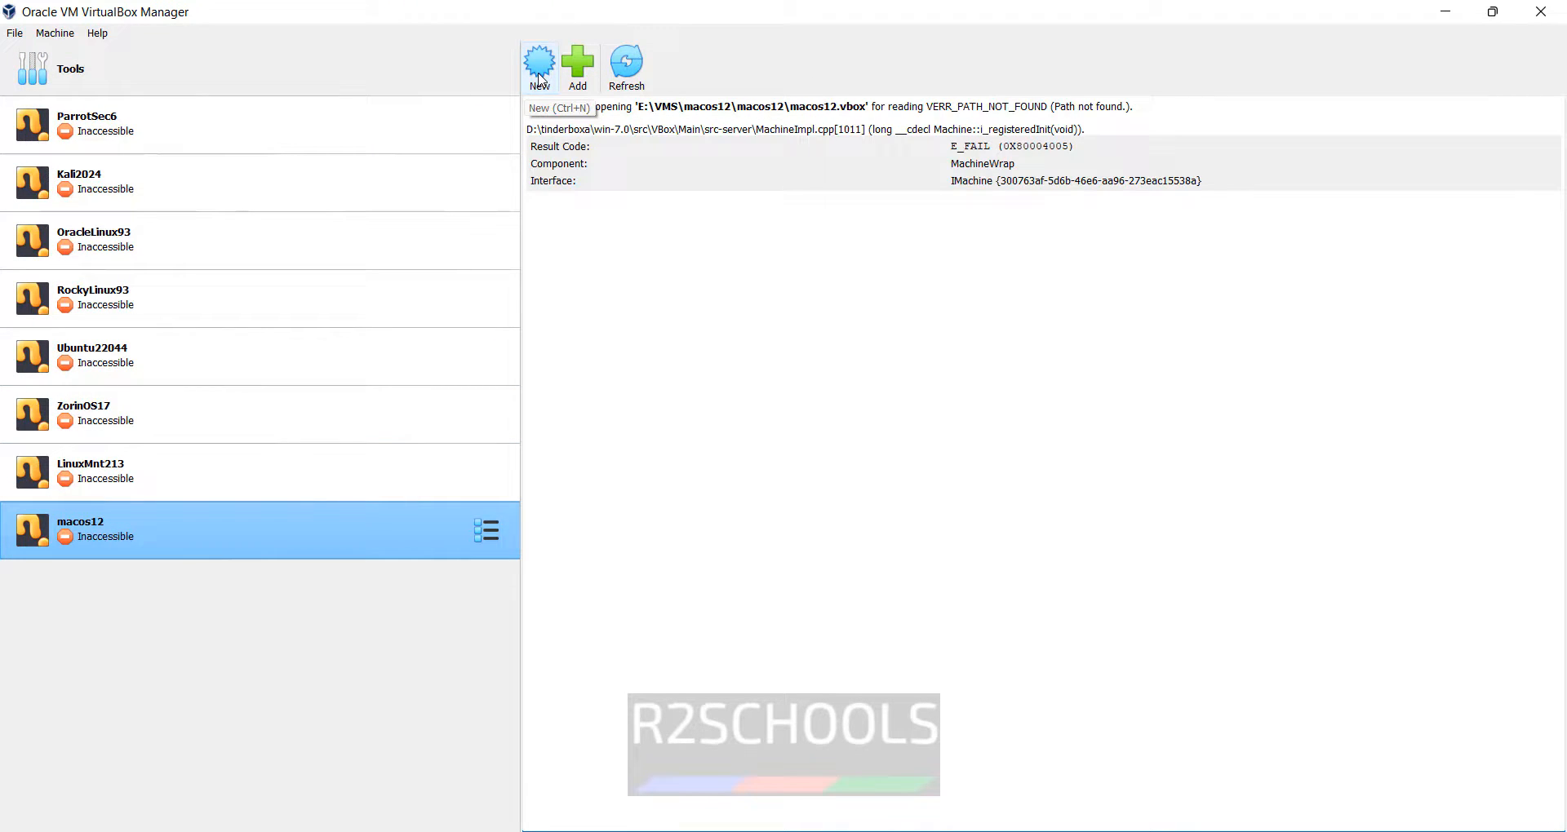
left_click(54, 34)
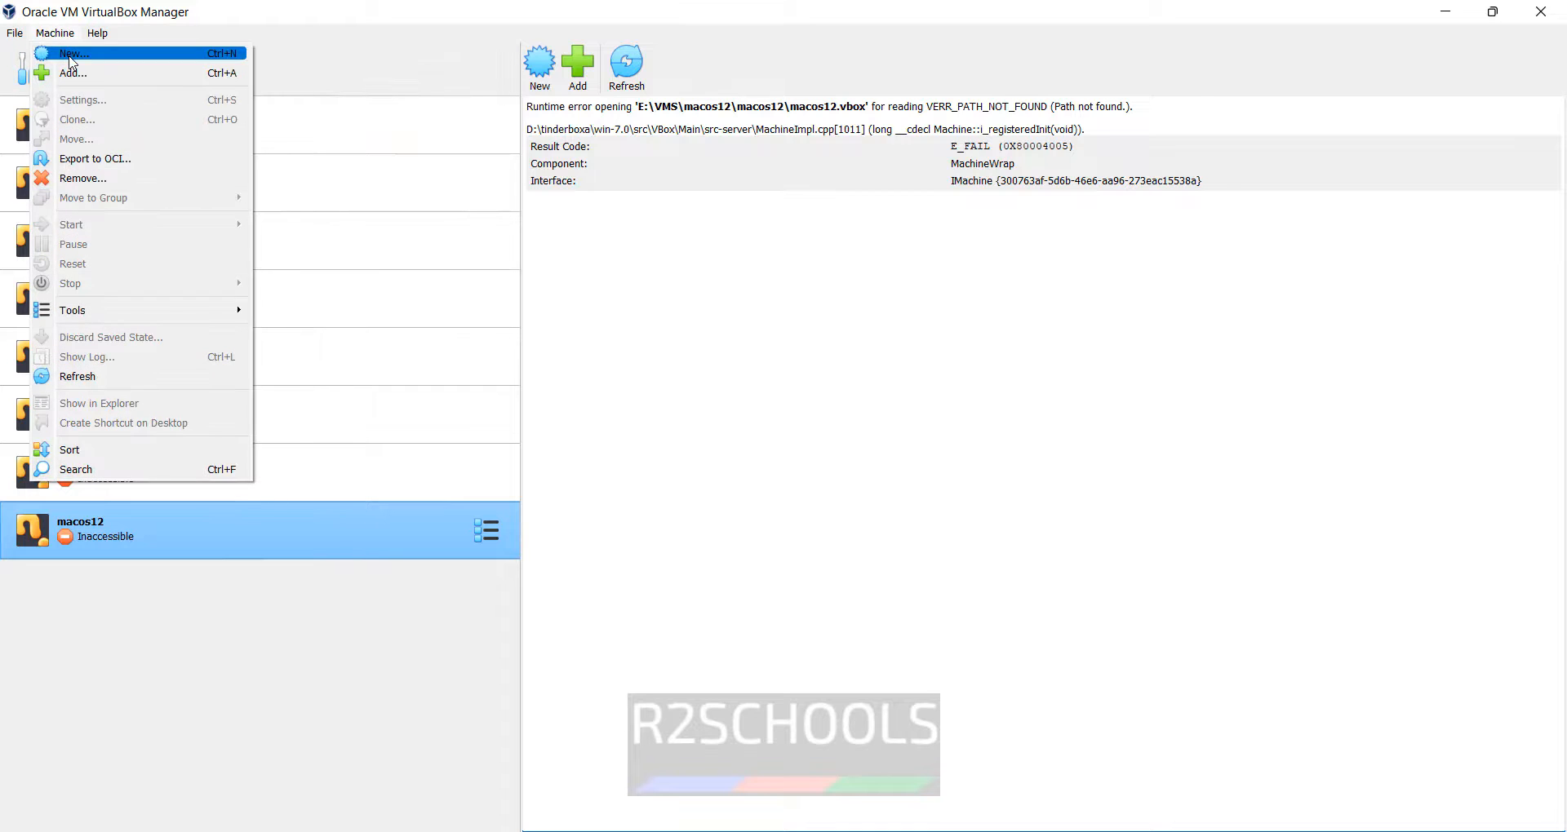
left_click(71, 55)
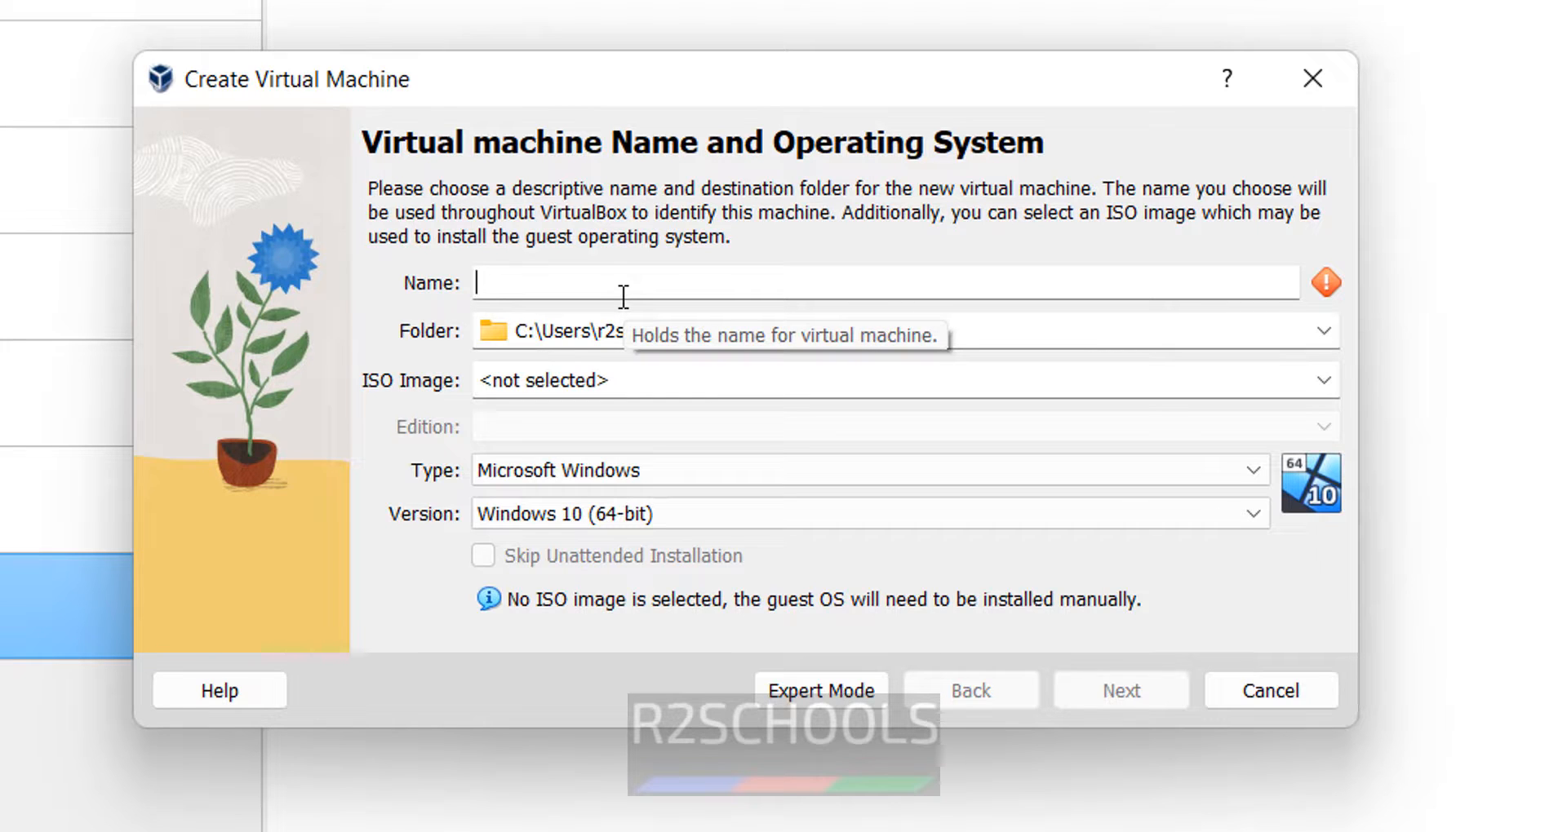
- Name the machine Eos2024 and store it in a newly created H:\VMS\eos2024 folder
type("Eos")
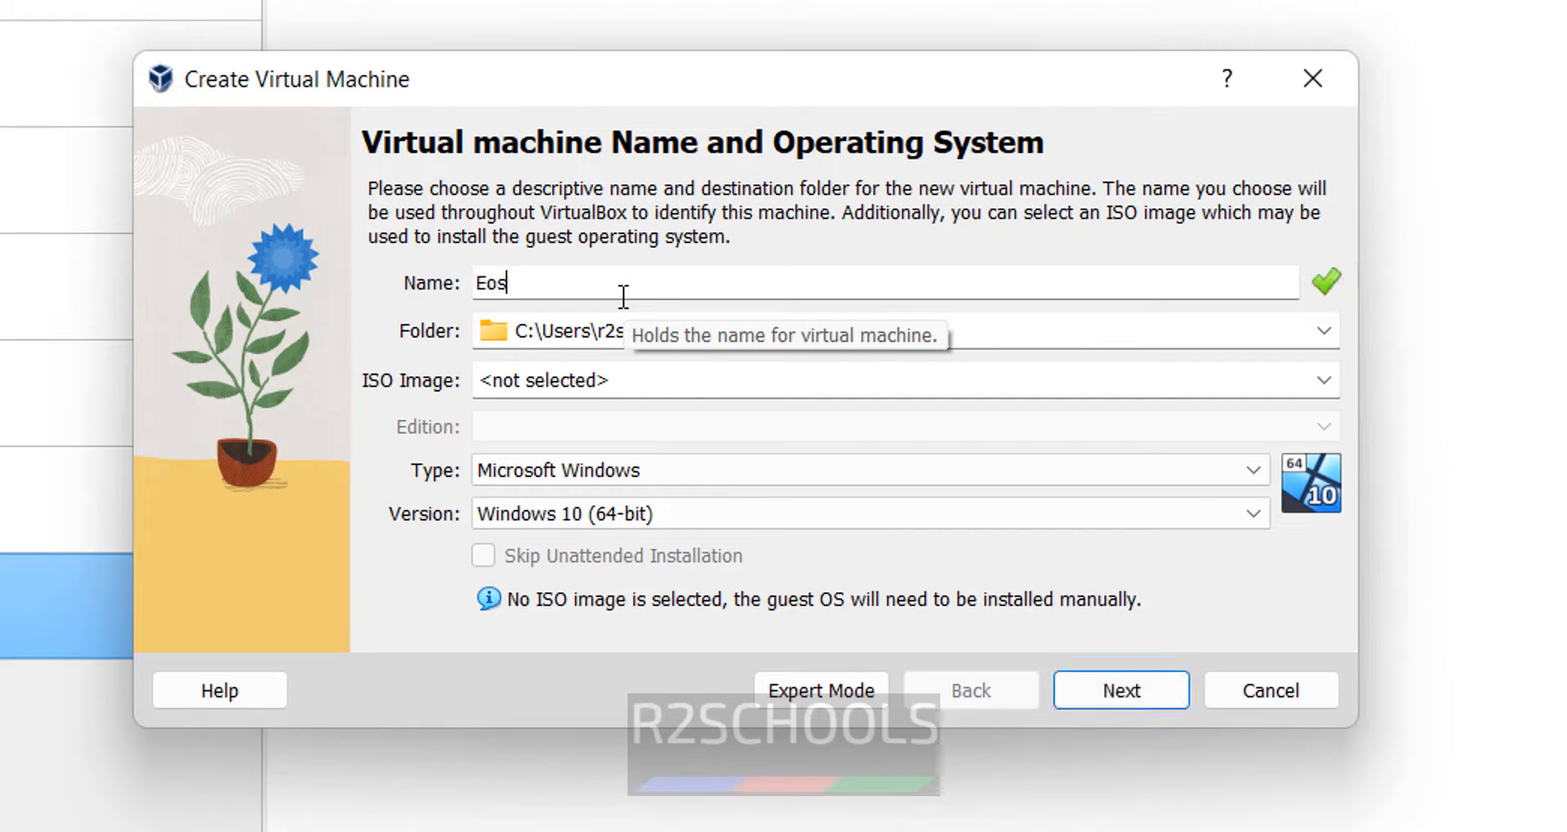
type("2024")
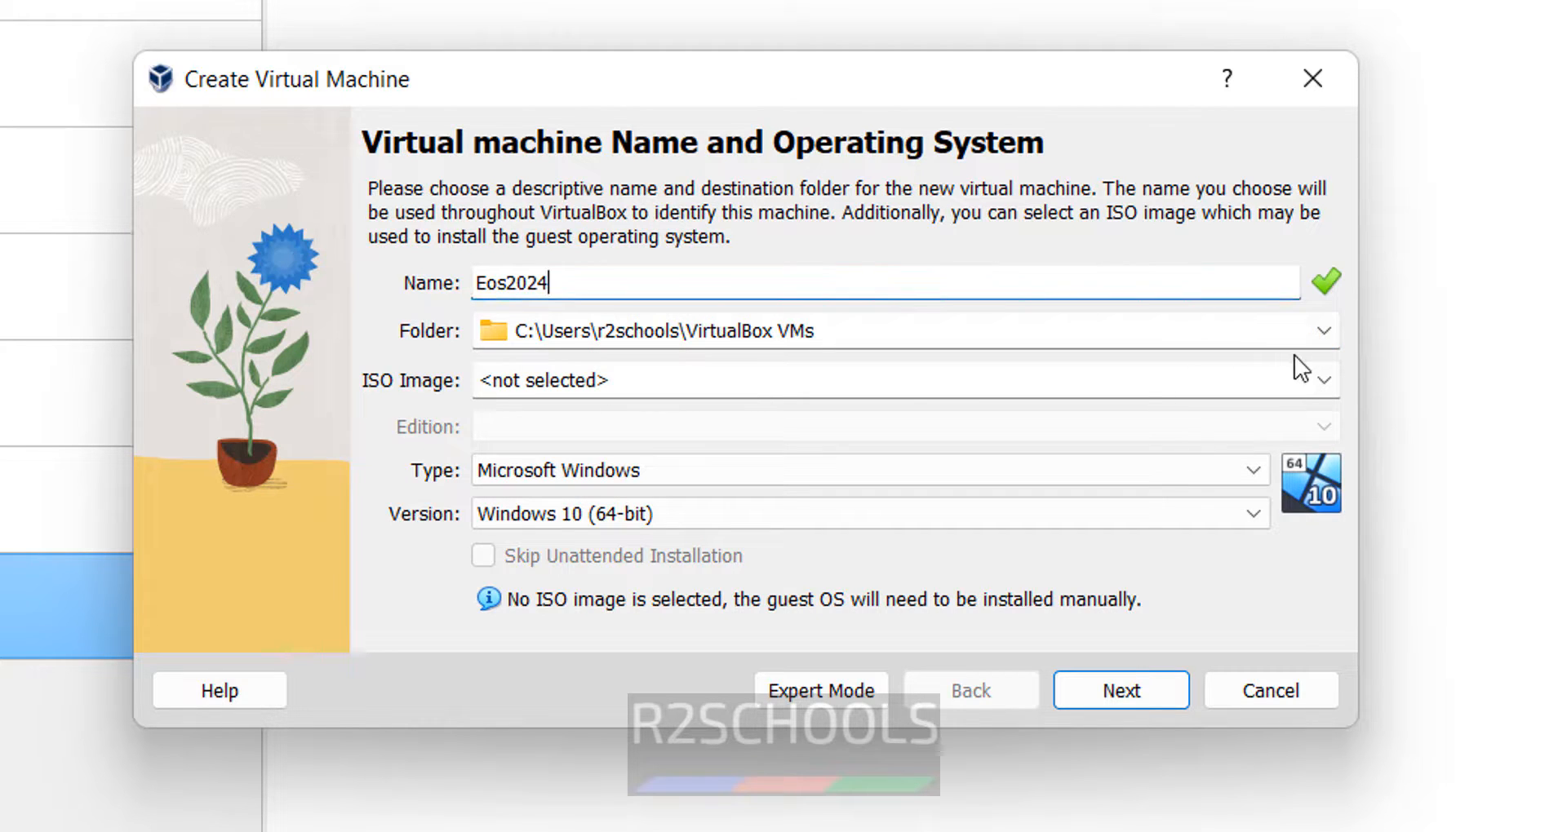
left_click(1323, 334)
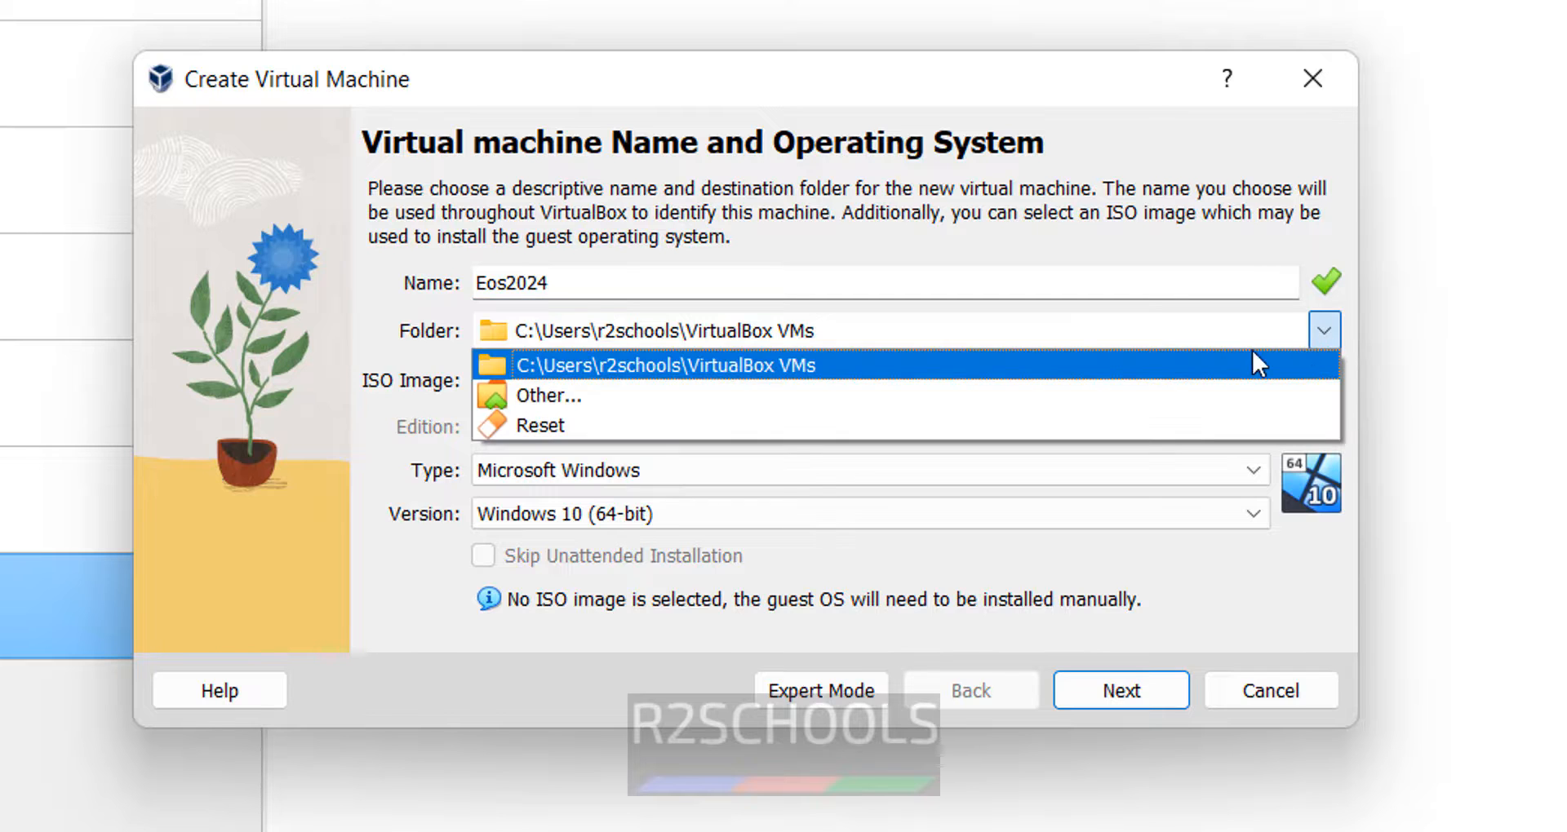
left_click(863, 403)
scroll(341, 733, "down", 5)
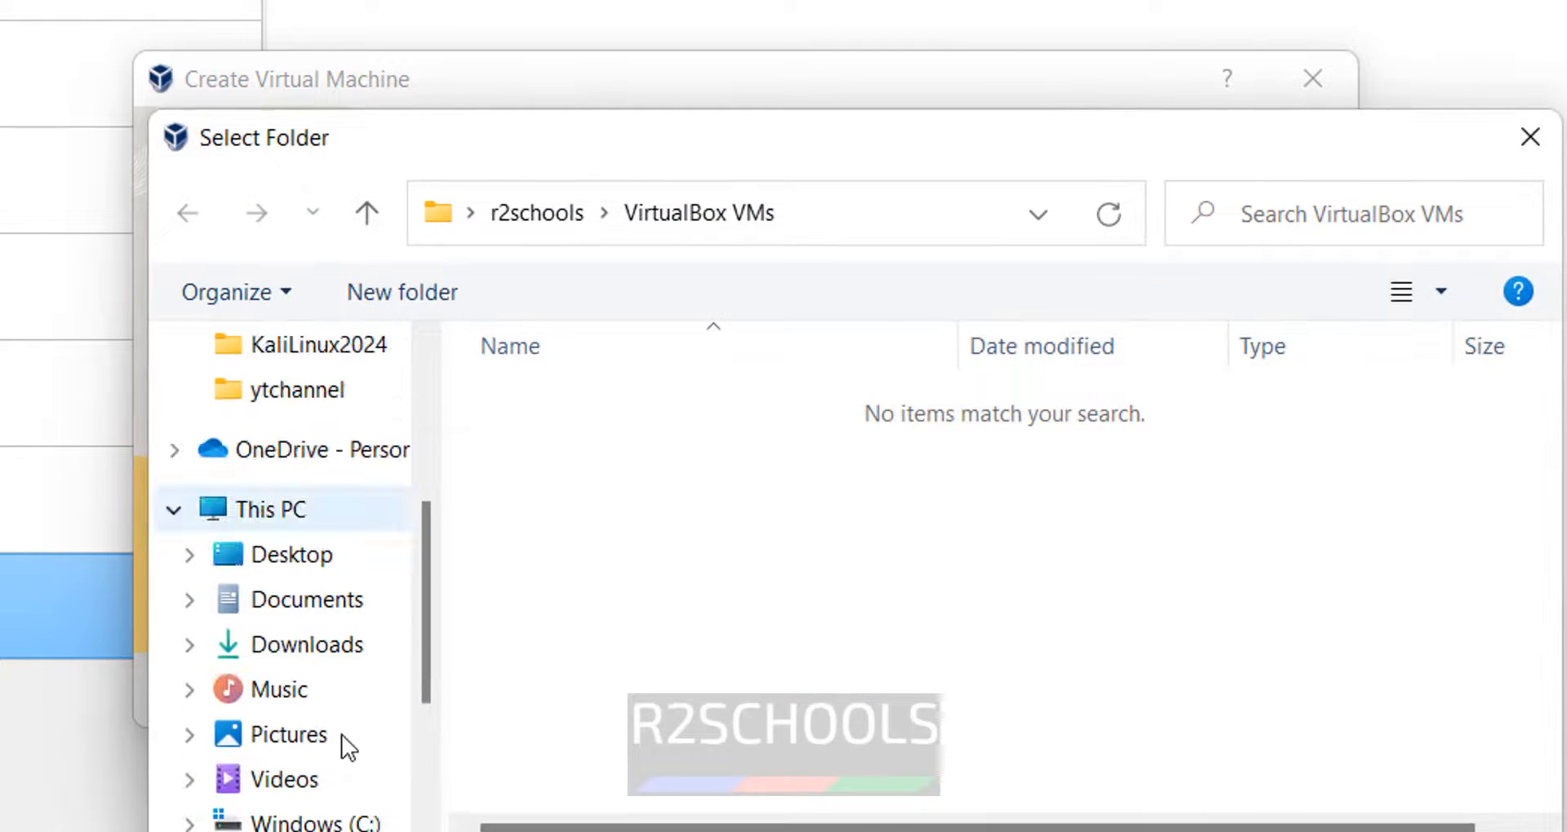
left_click(343, 750)
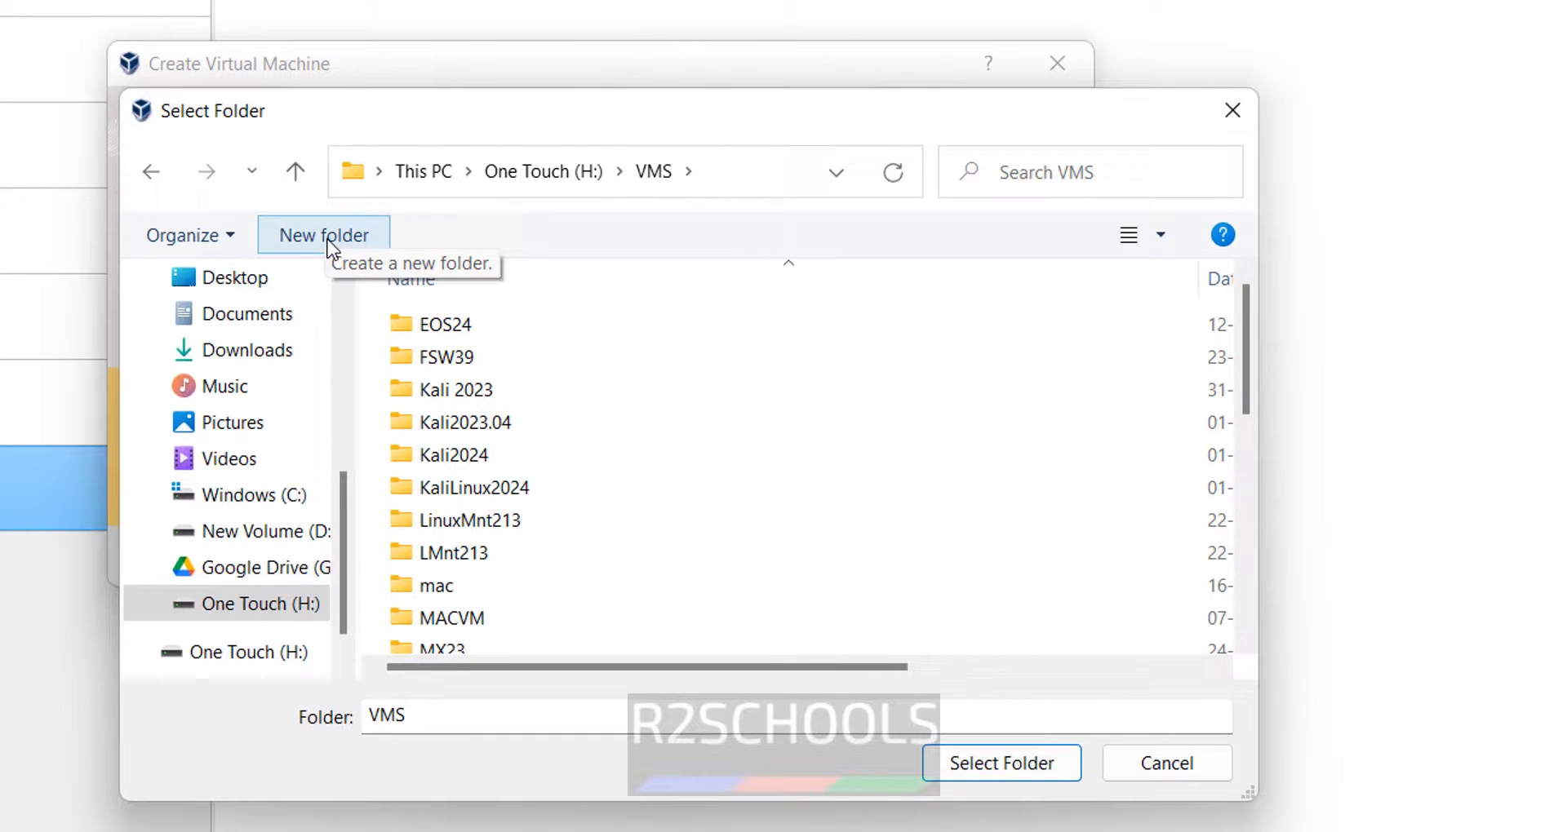
left_click(355, 256)
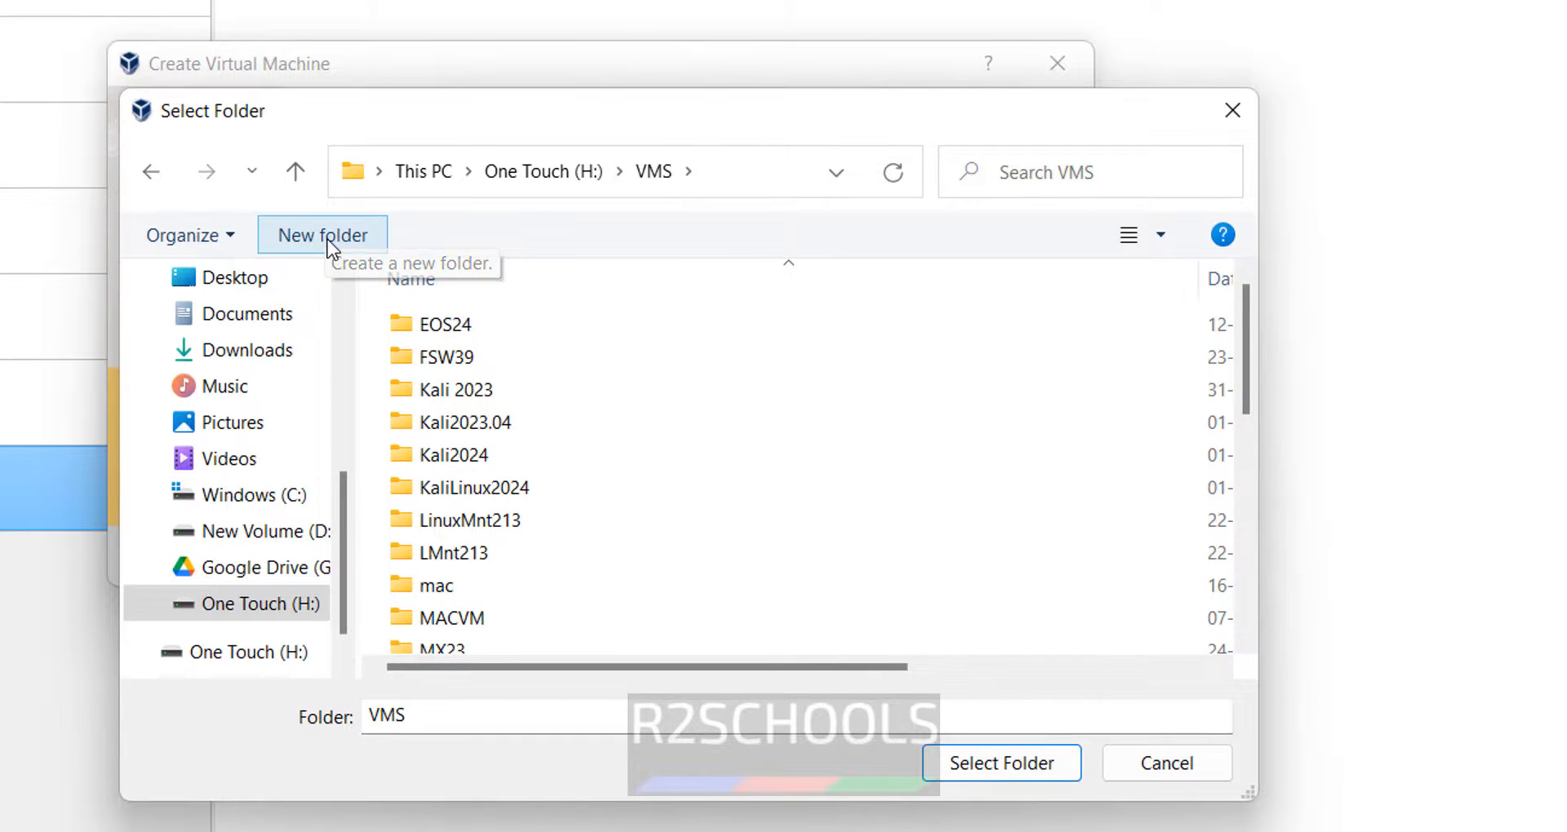
type("eos2024")
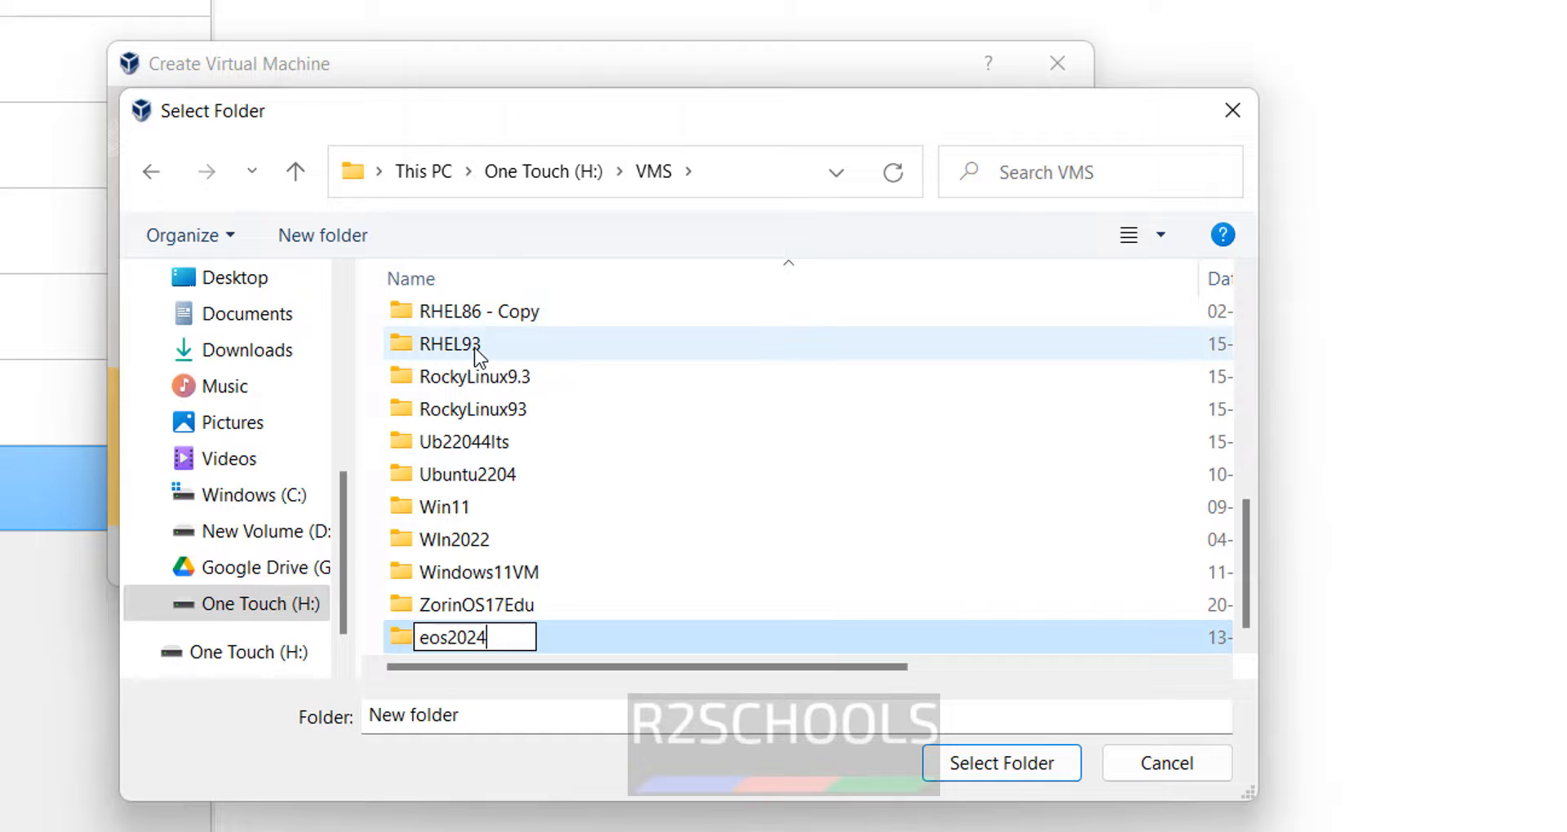
key("Return")
left_click(976, 769)
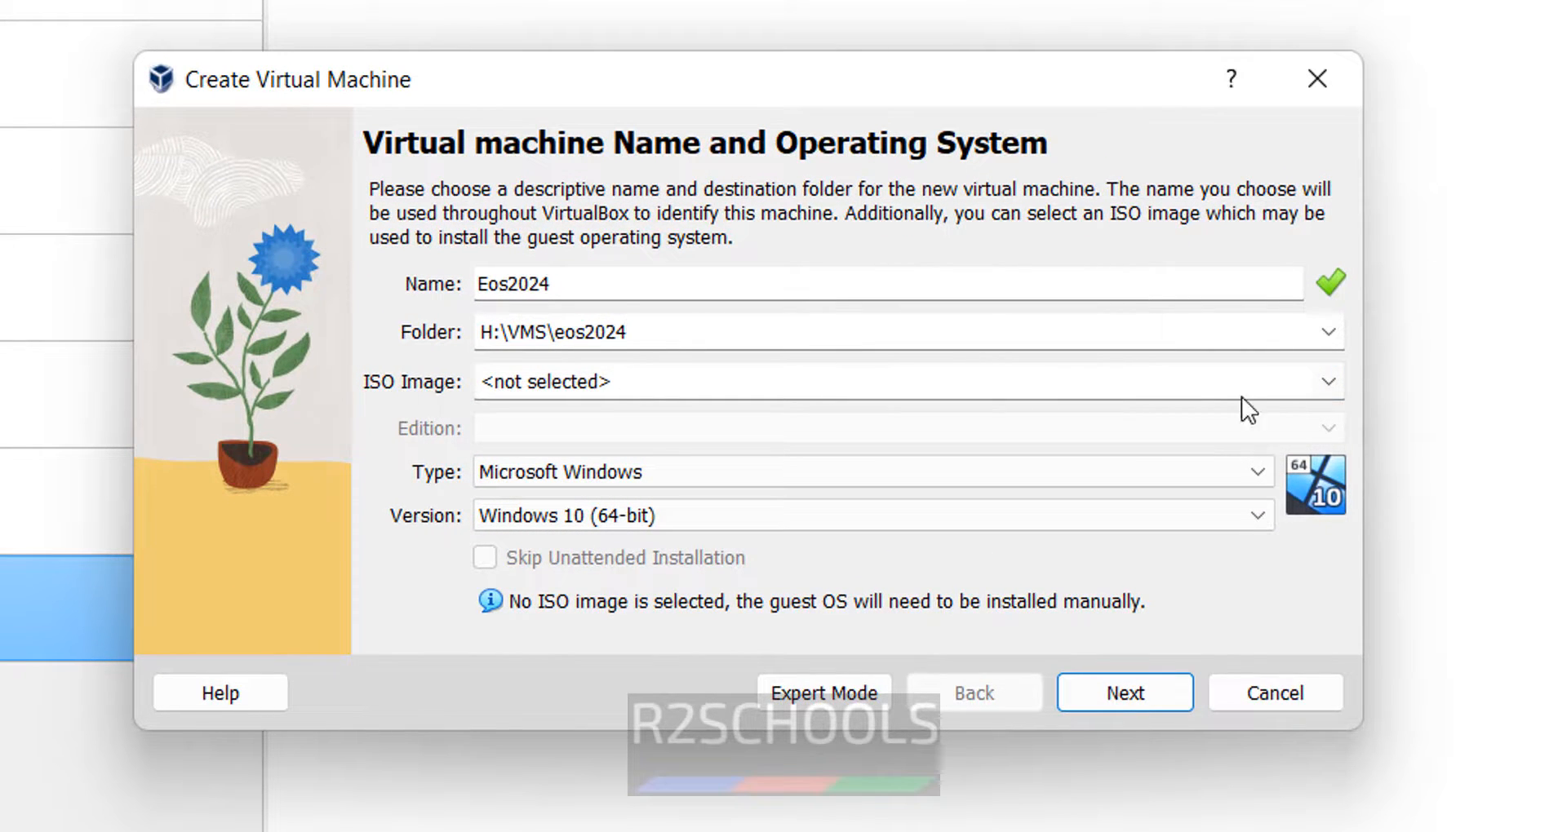
- Attach EndeavourOS_Galileo-Neo-2024.01.25.iso from H:\ISOs as the machine's ISO image
left_click(1335, 387)
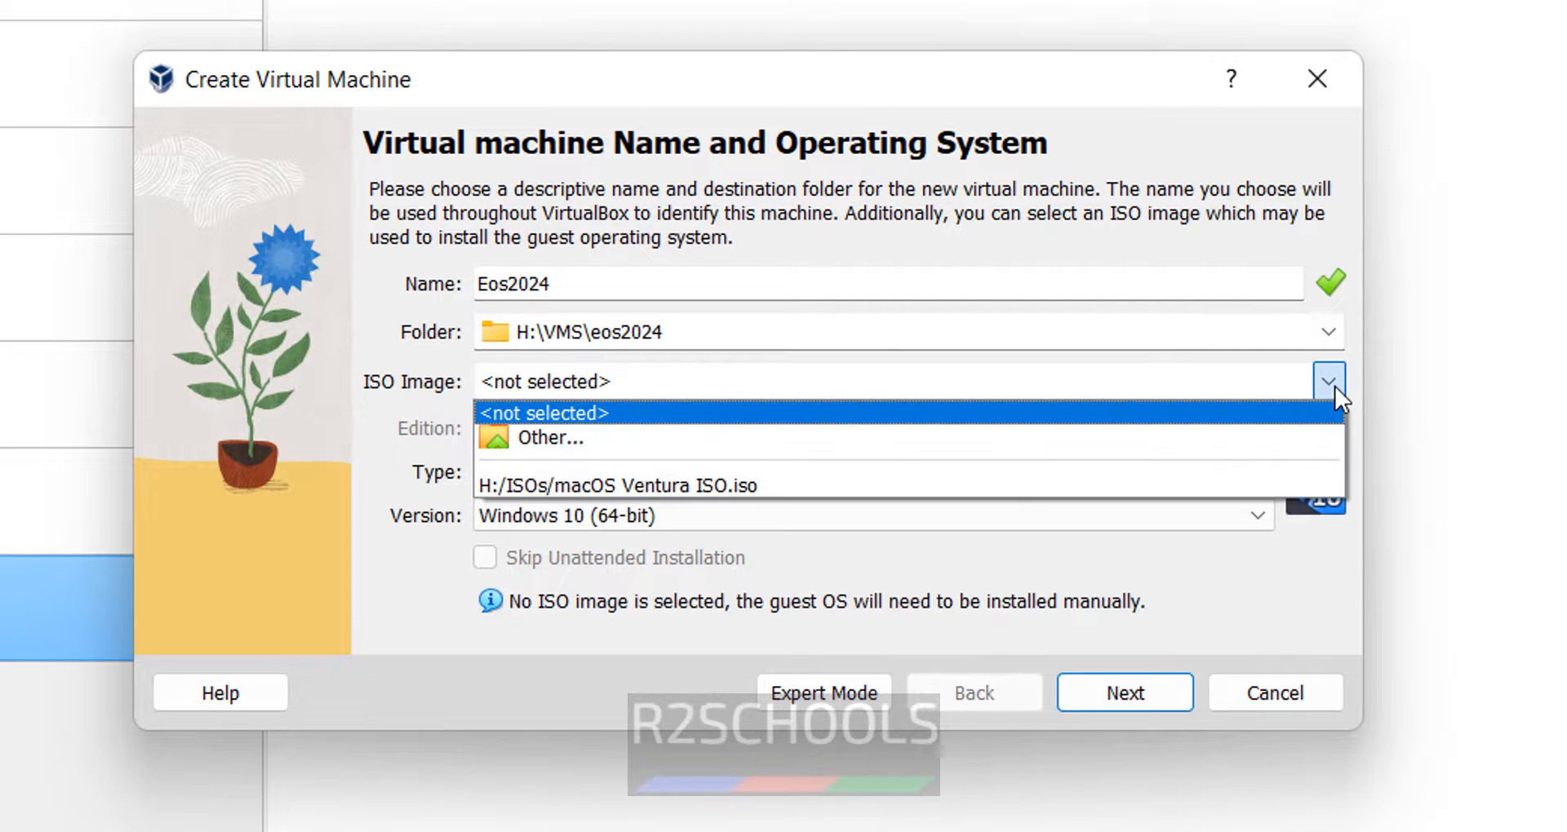
left_click(963, 439)
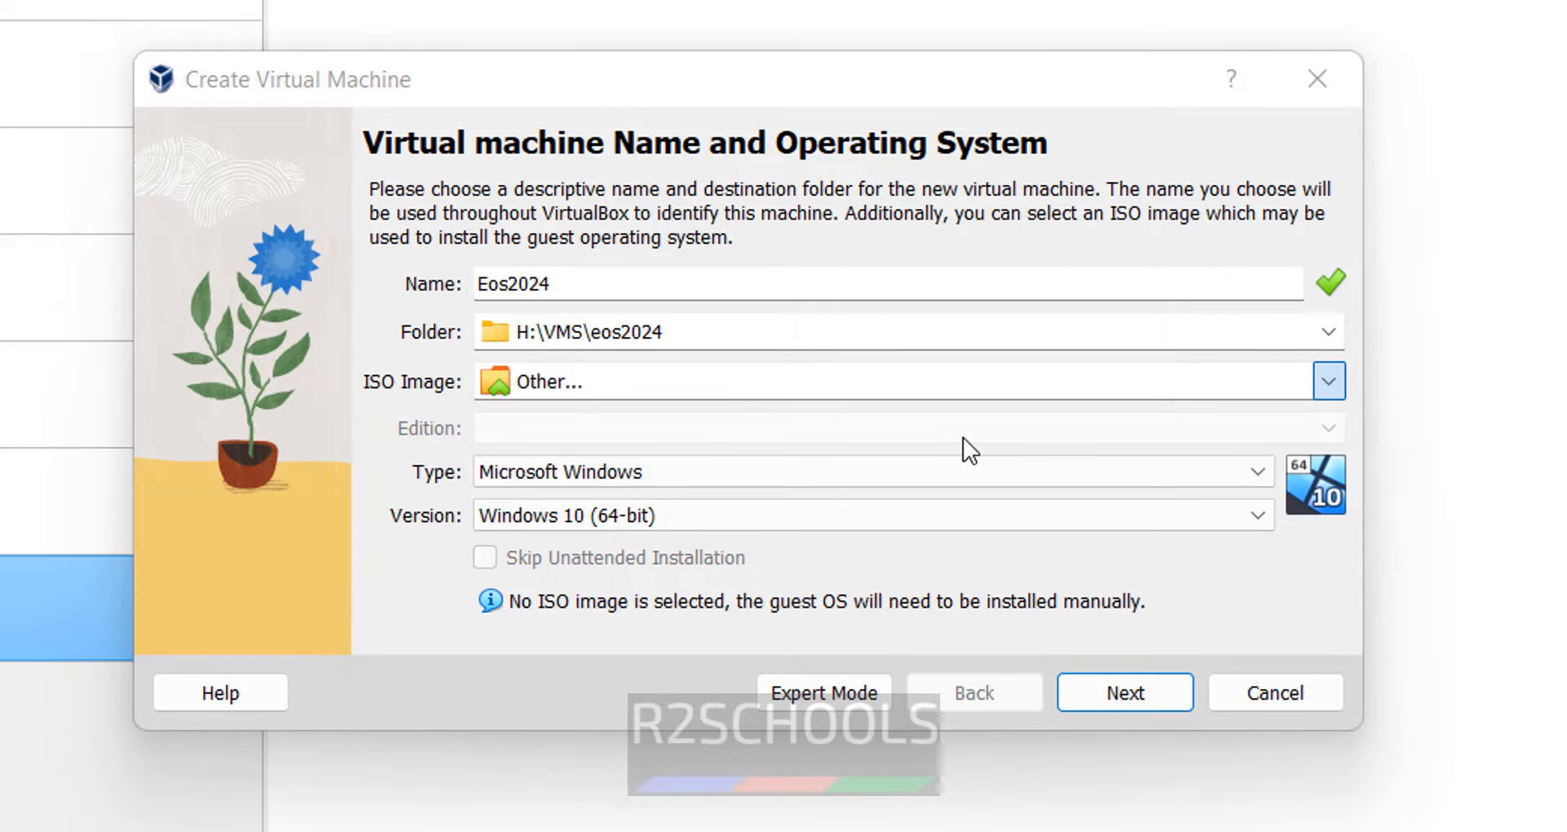
scroll(366, 783, "down", 2)
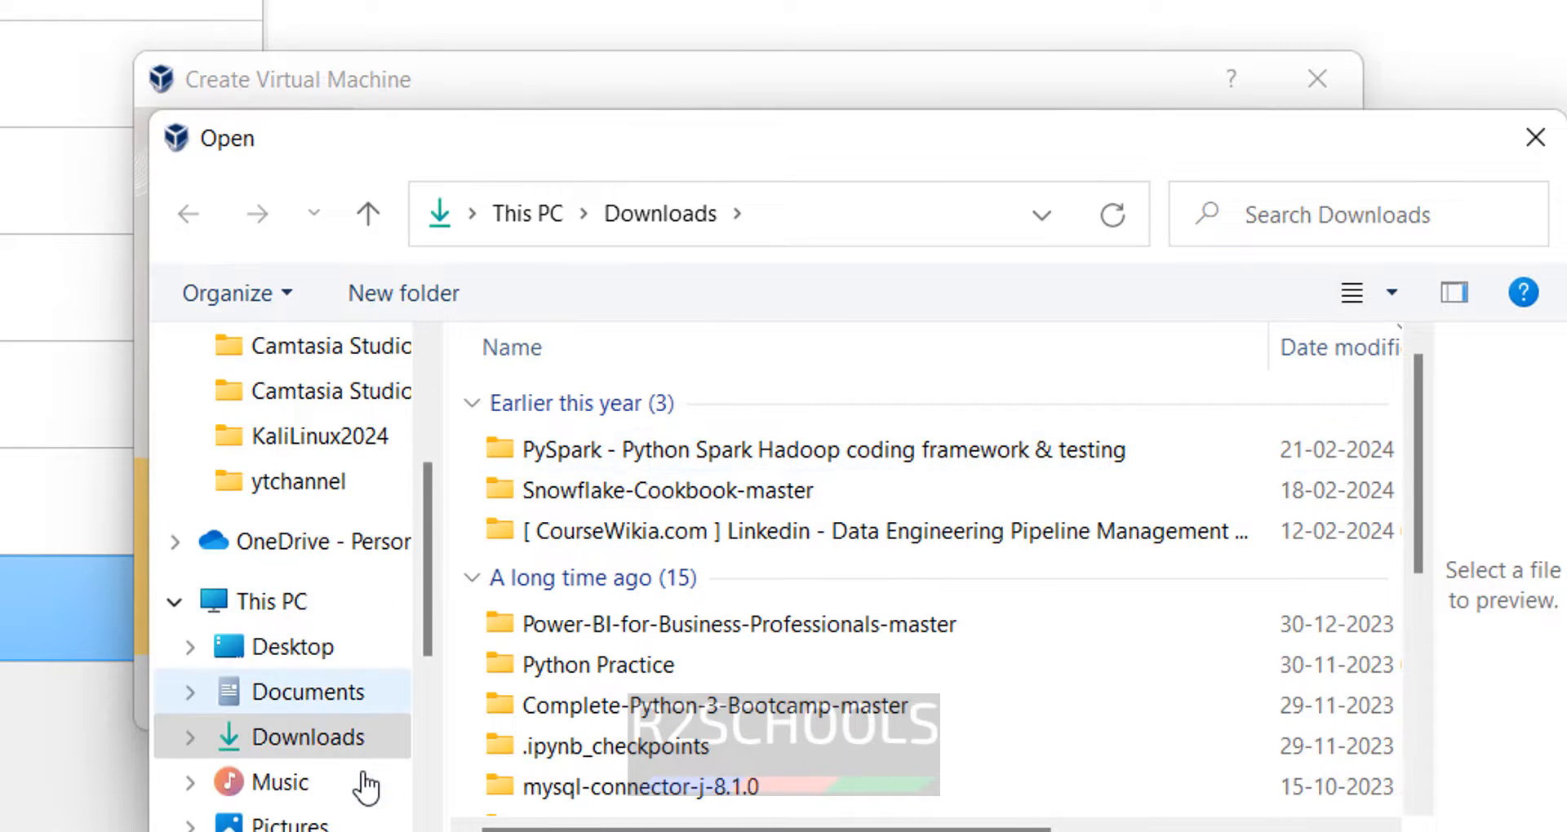
scroll(367, 783, "down", 4)
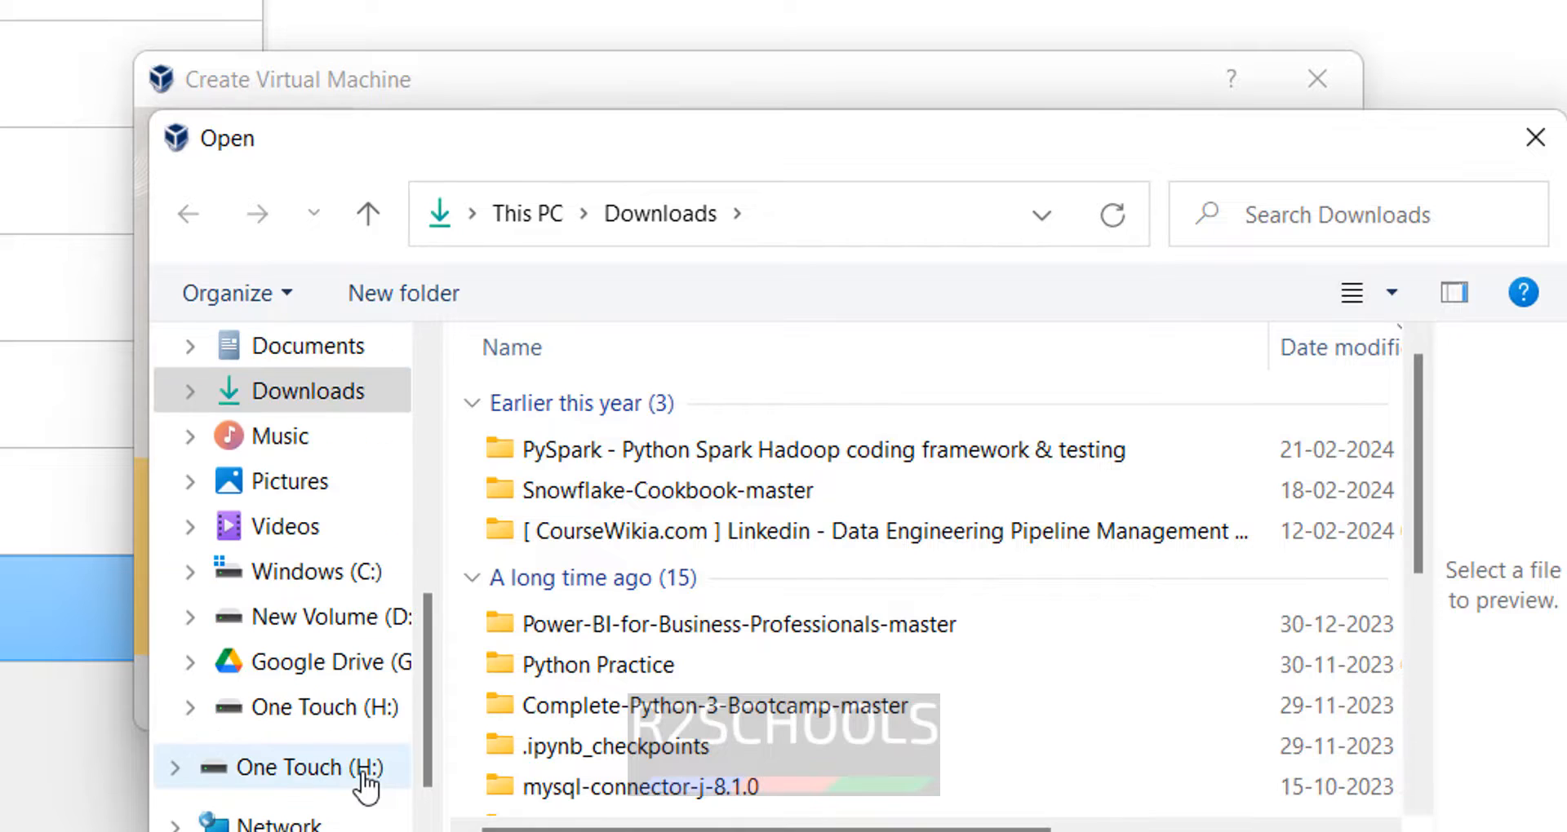
left_click(371, 718)
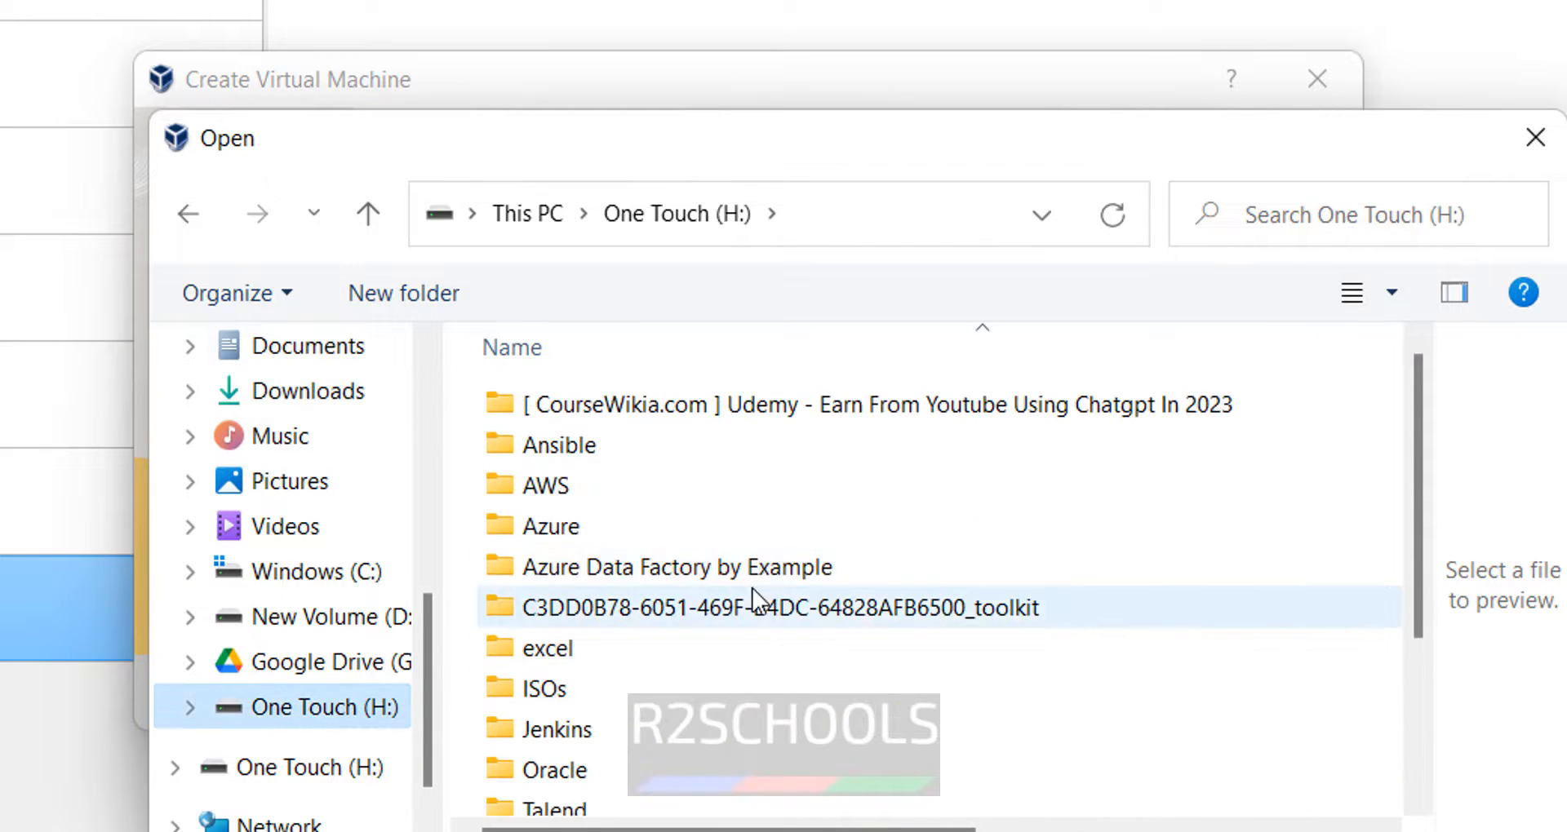
scroll(620, 612, "down", 2)
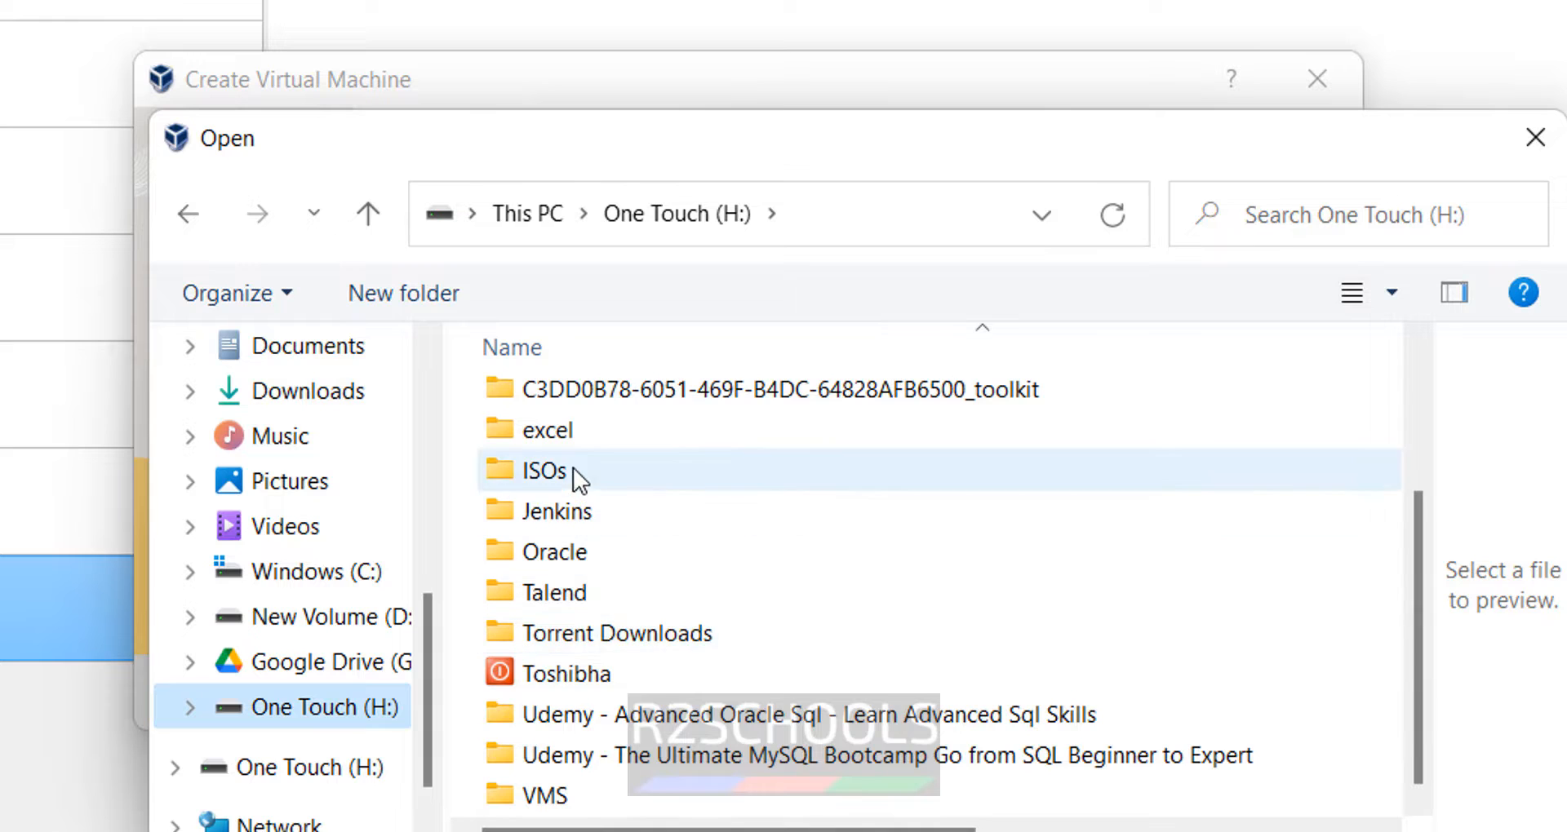
double_click(572, 469)
left_click(573, 618)
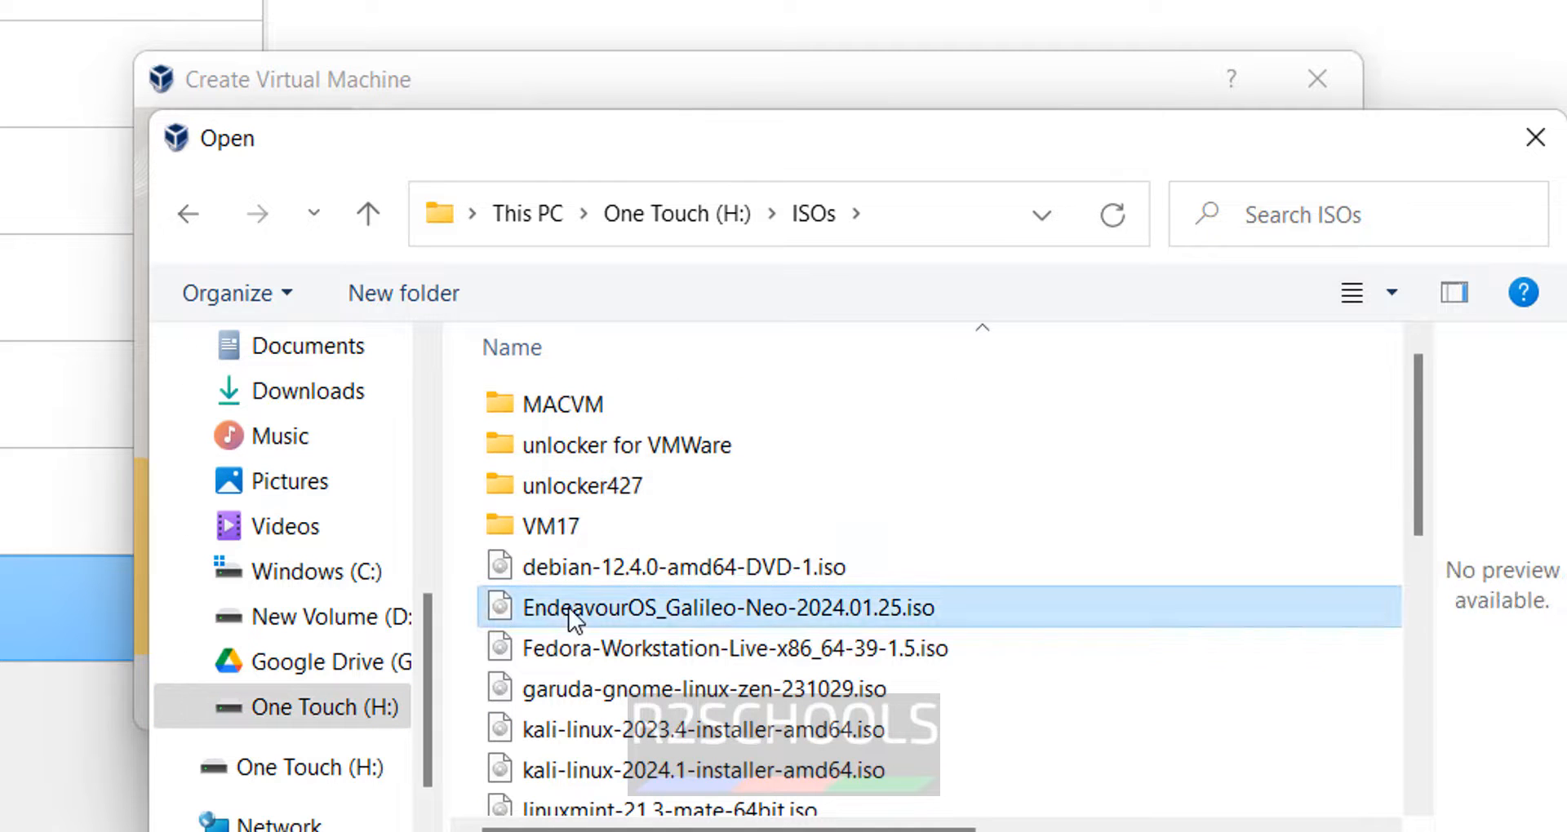
double_click(573, 618)
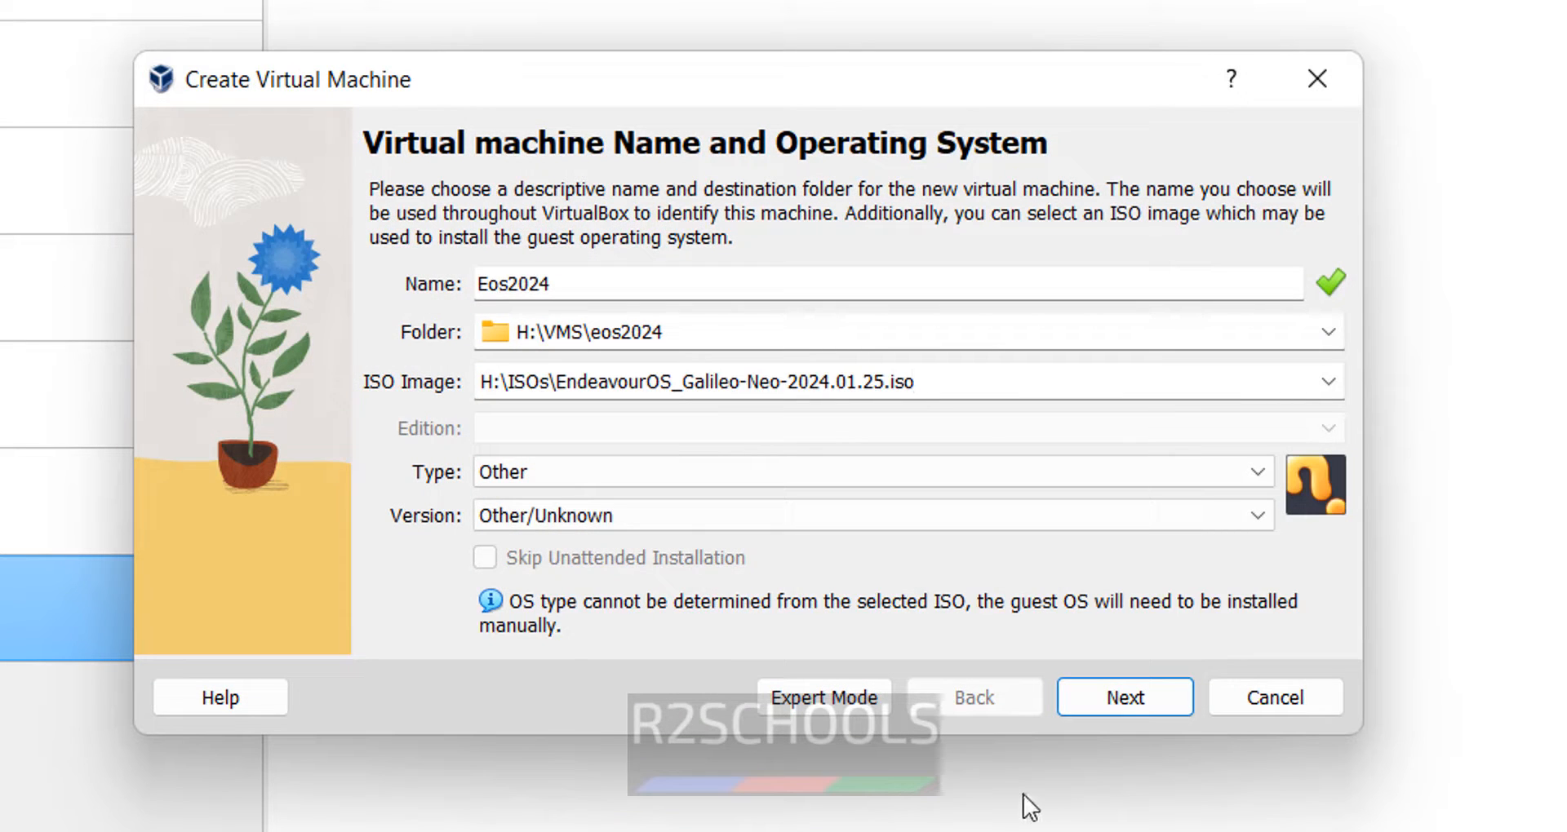
- Set the guest type to Linux and version to Ubuntu (64-bit)
left_click(677, 477)
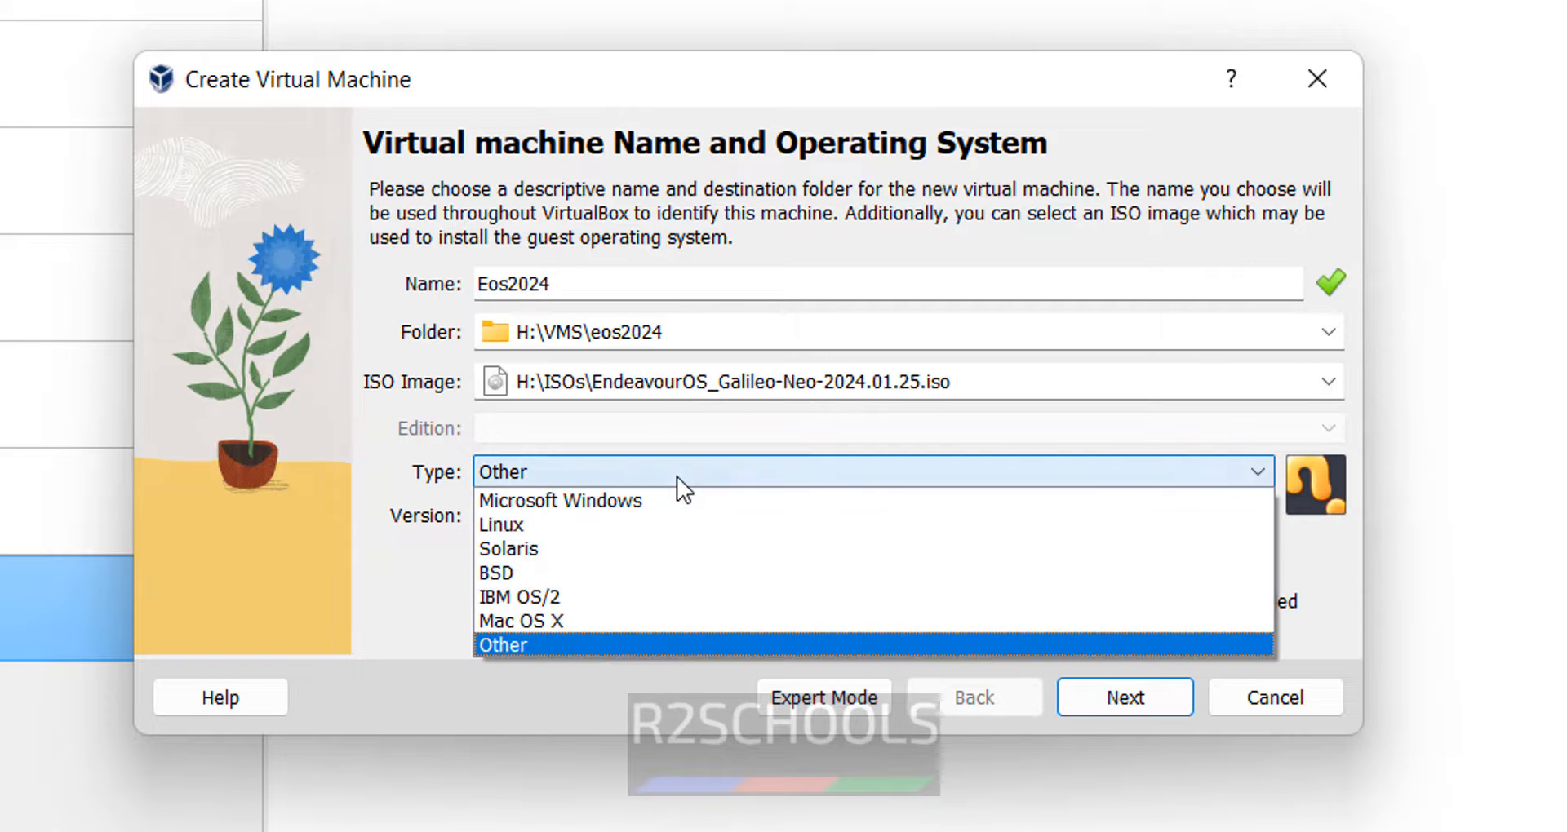
left_click(662, 526)
left_click(671, 516)
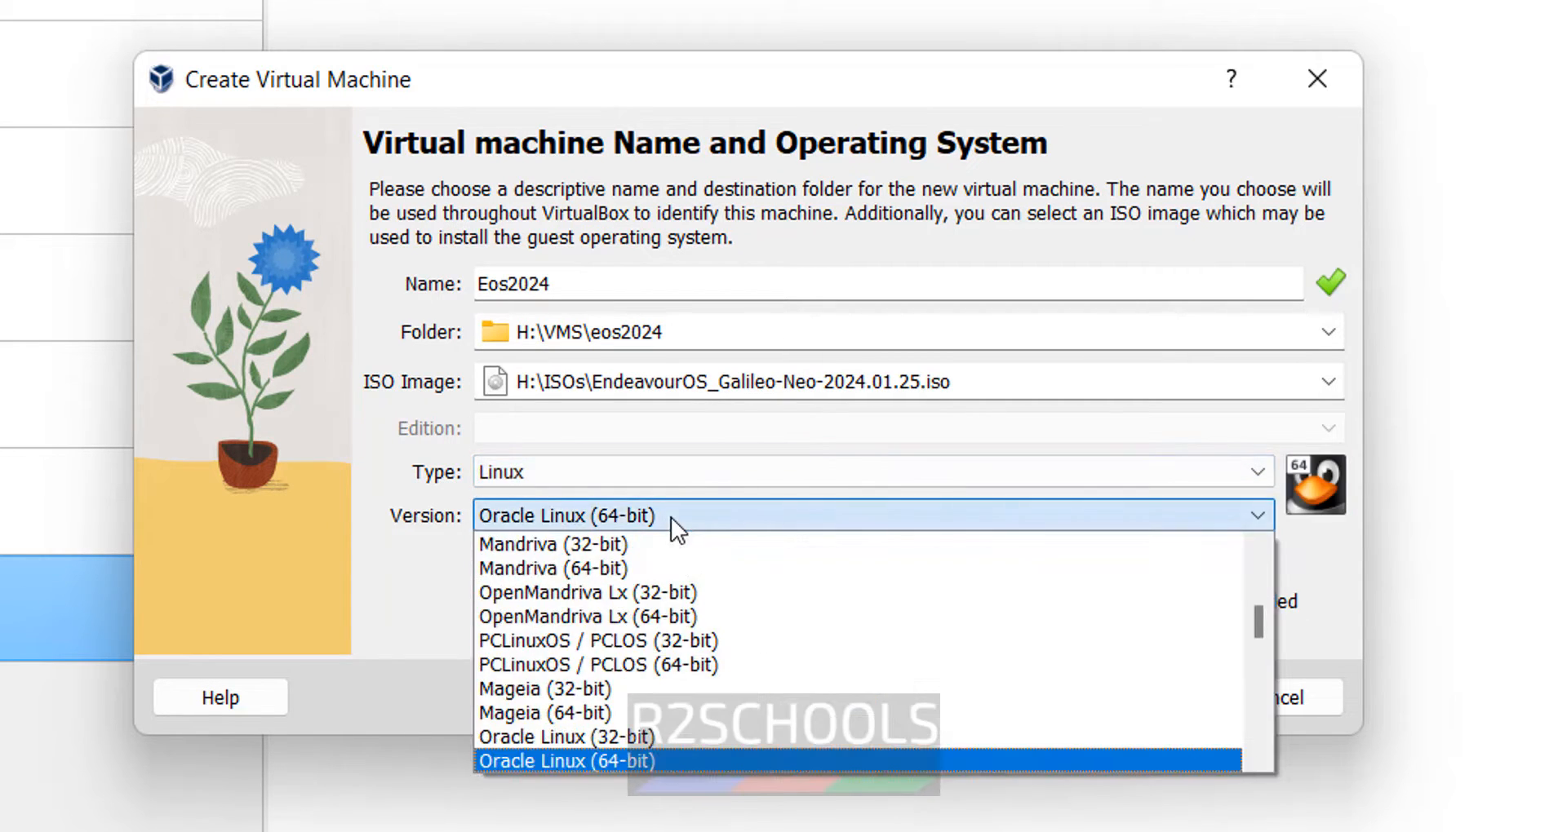
scroll(736, 661, "up", 8)
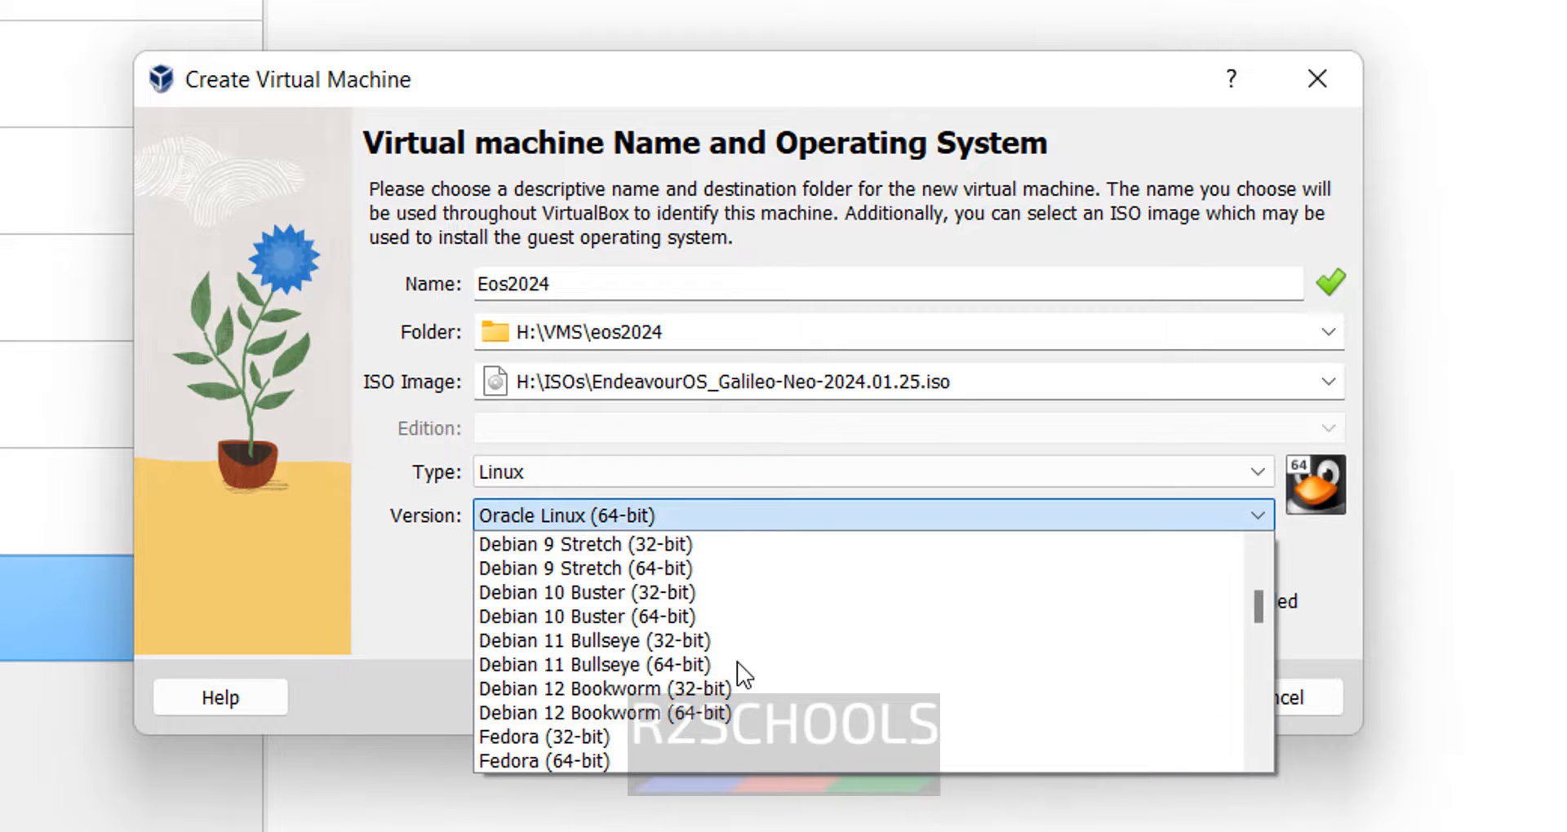
scroll(737, 661, "up", 4)
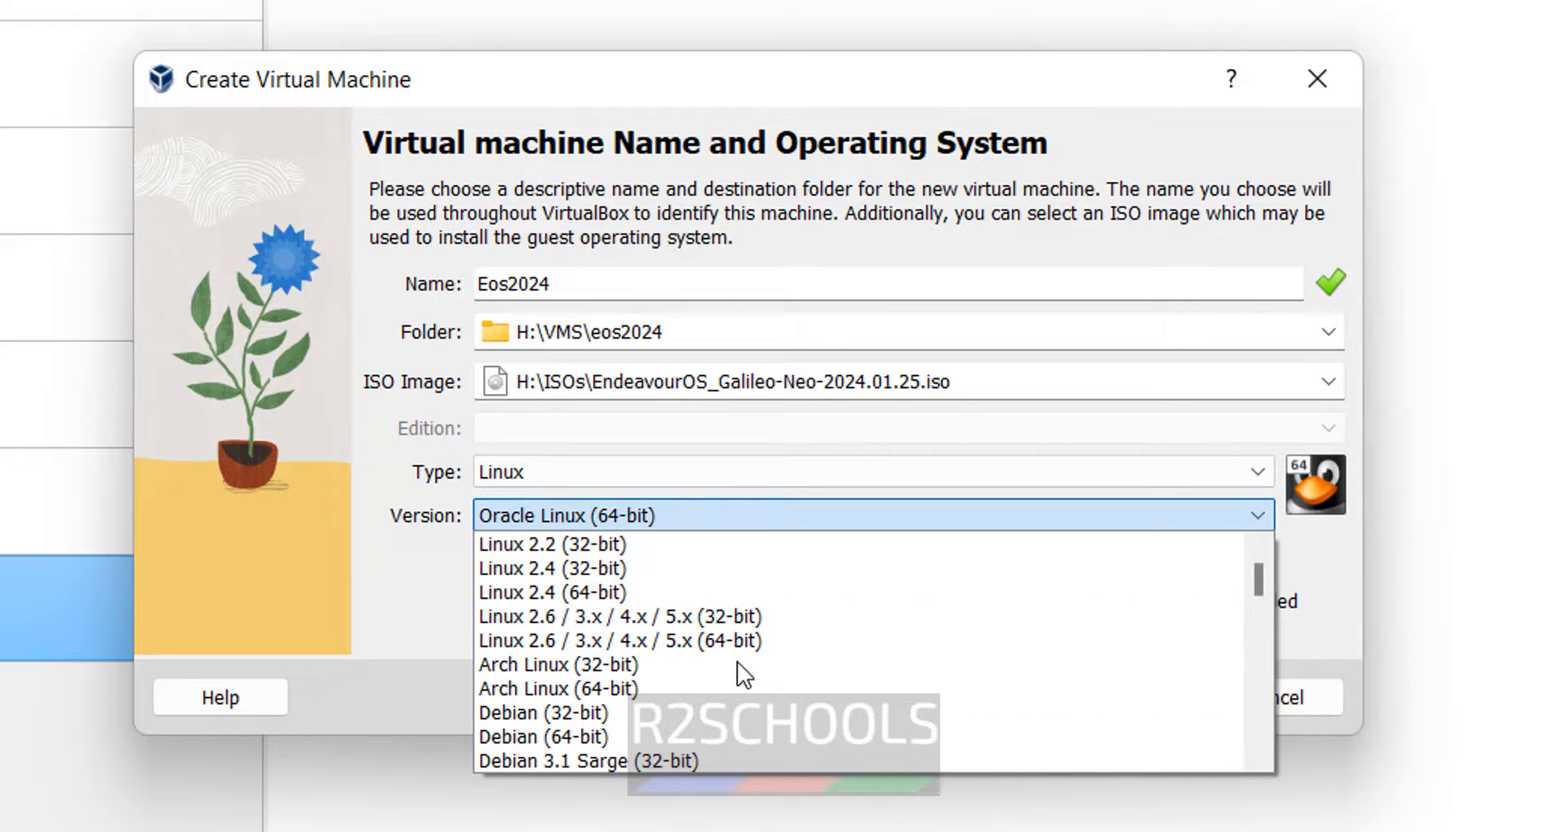
scroll(736, 661, "down", 12)
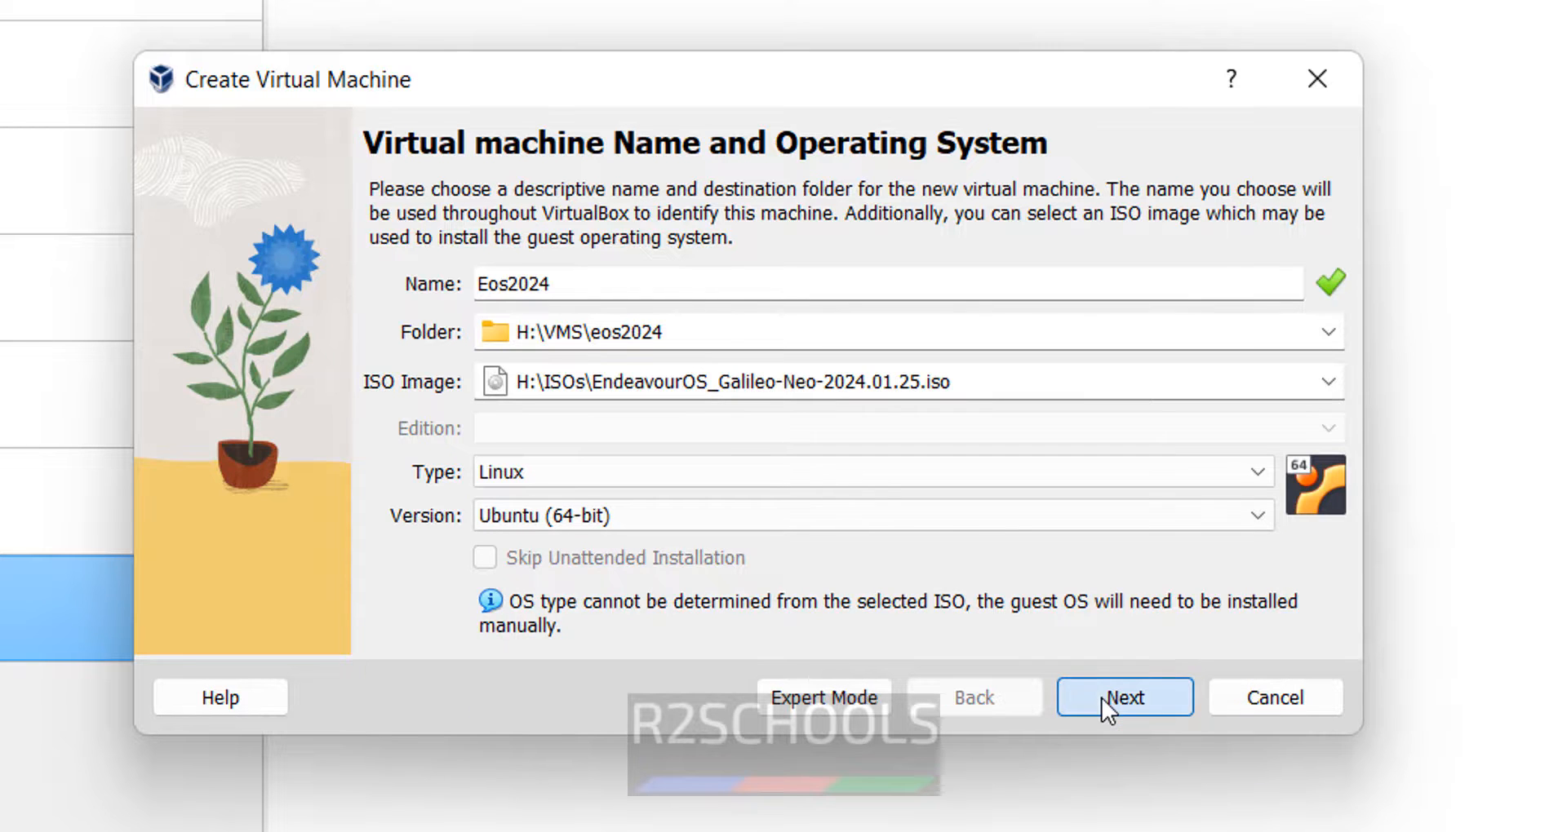
left_click(1123, 698)
- Enter 4096 MB base memory, change the disk size from 25 to 100 GB, and finish
type("4096 MB")
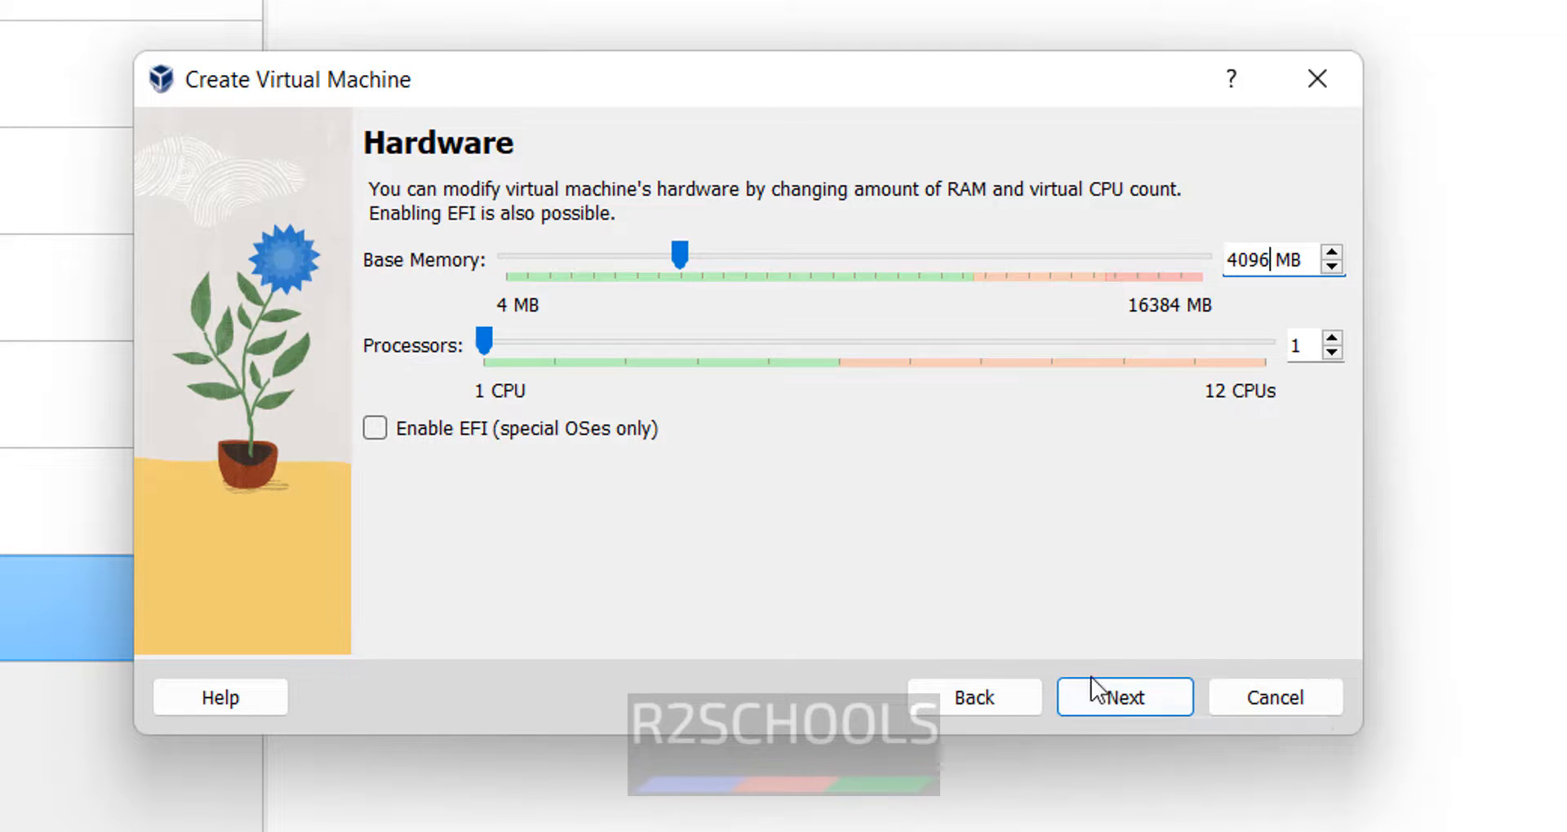
left_click(1109, 698)
left_click_drag(1254, 335, 1284, 339)
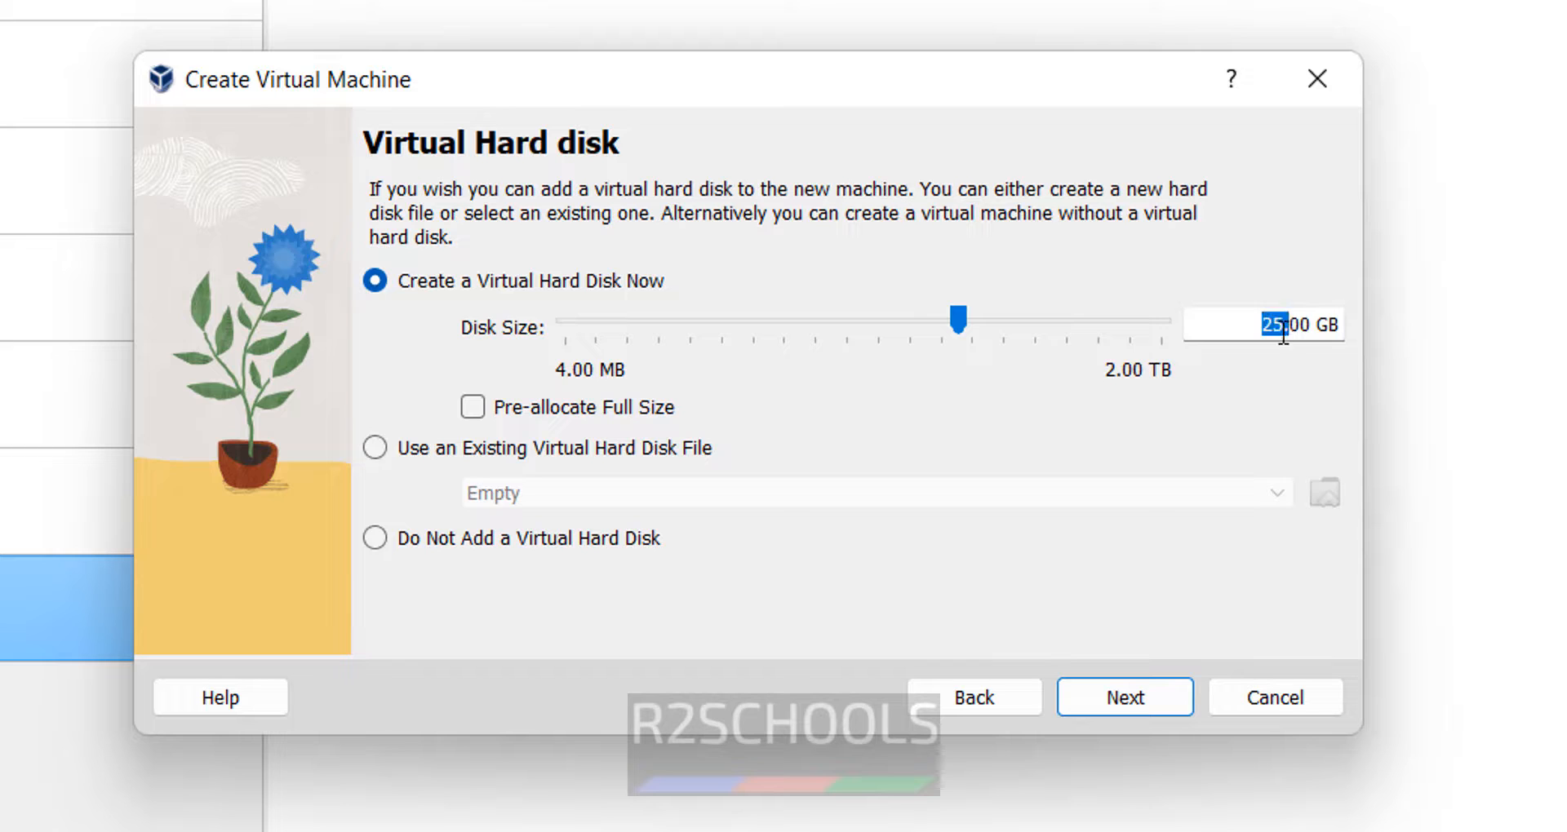
left_click(1264, 339)
double_click(1273, 338)
type("100")
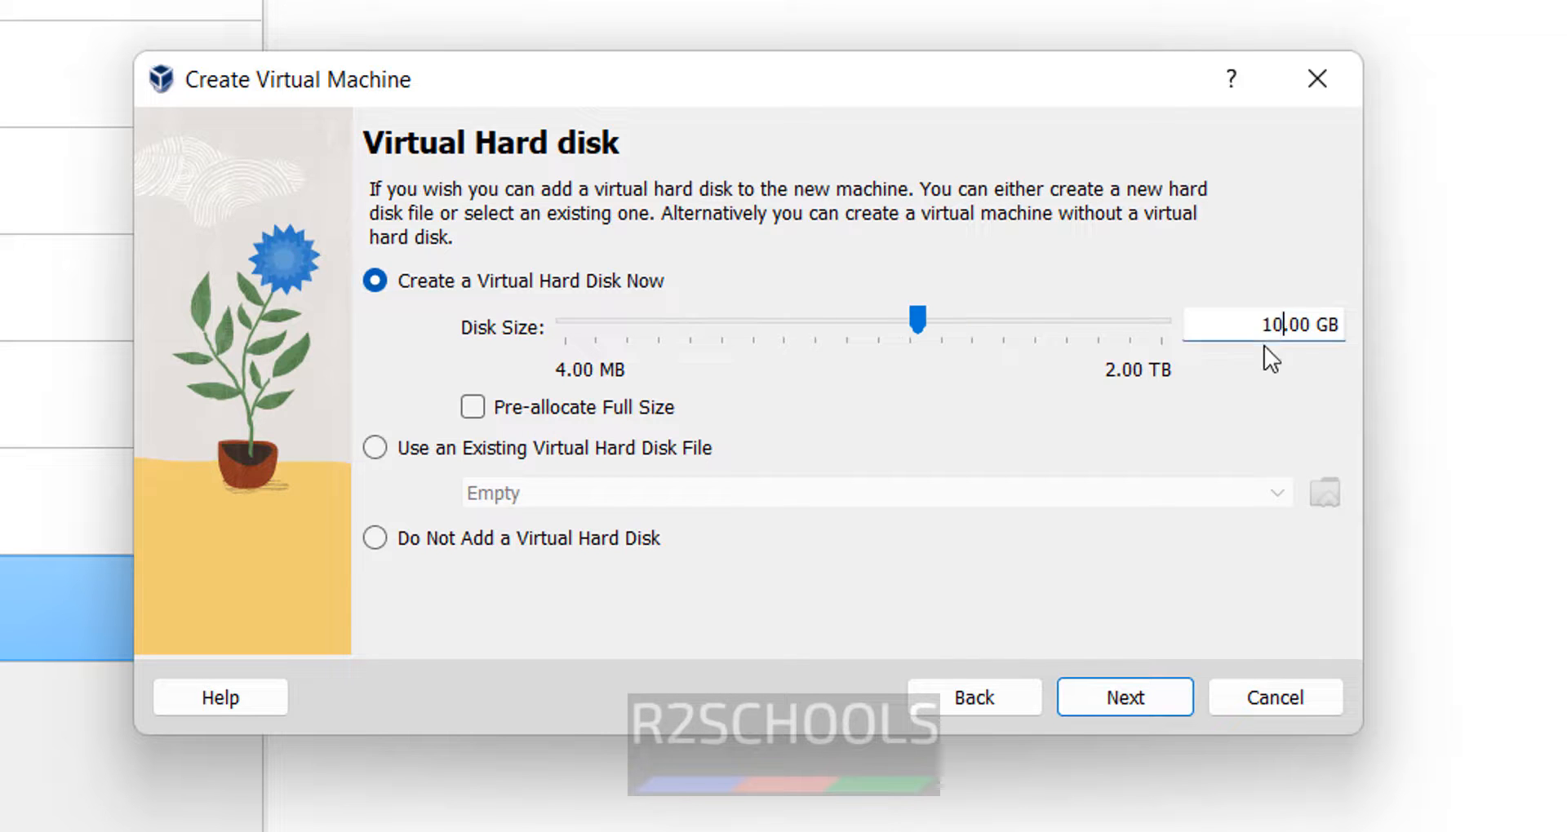
left_click(1173, 713)
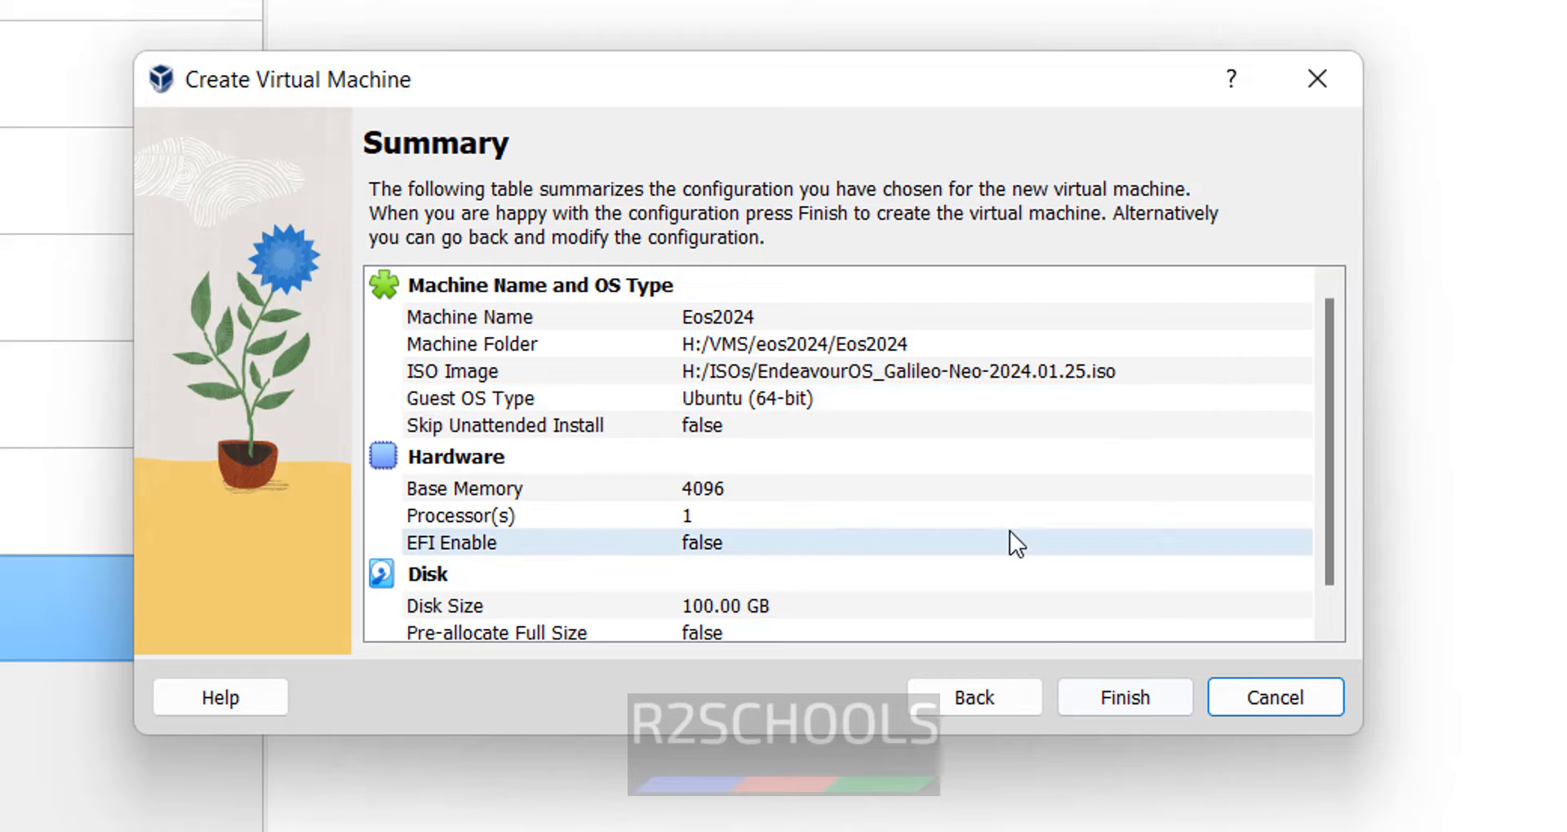
left_click(1116, 708)
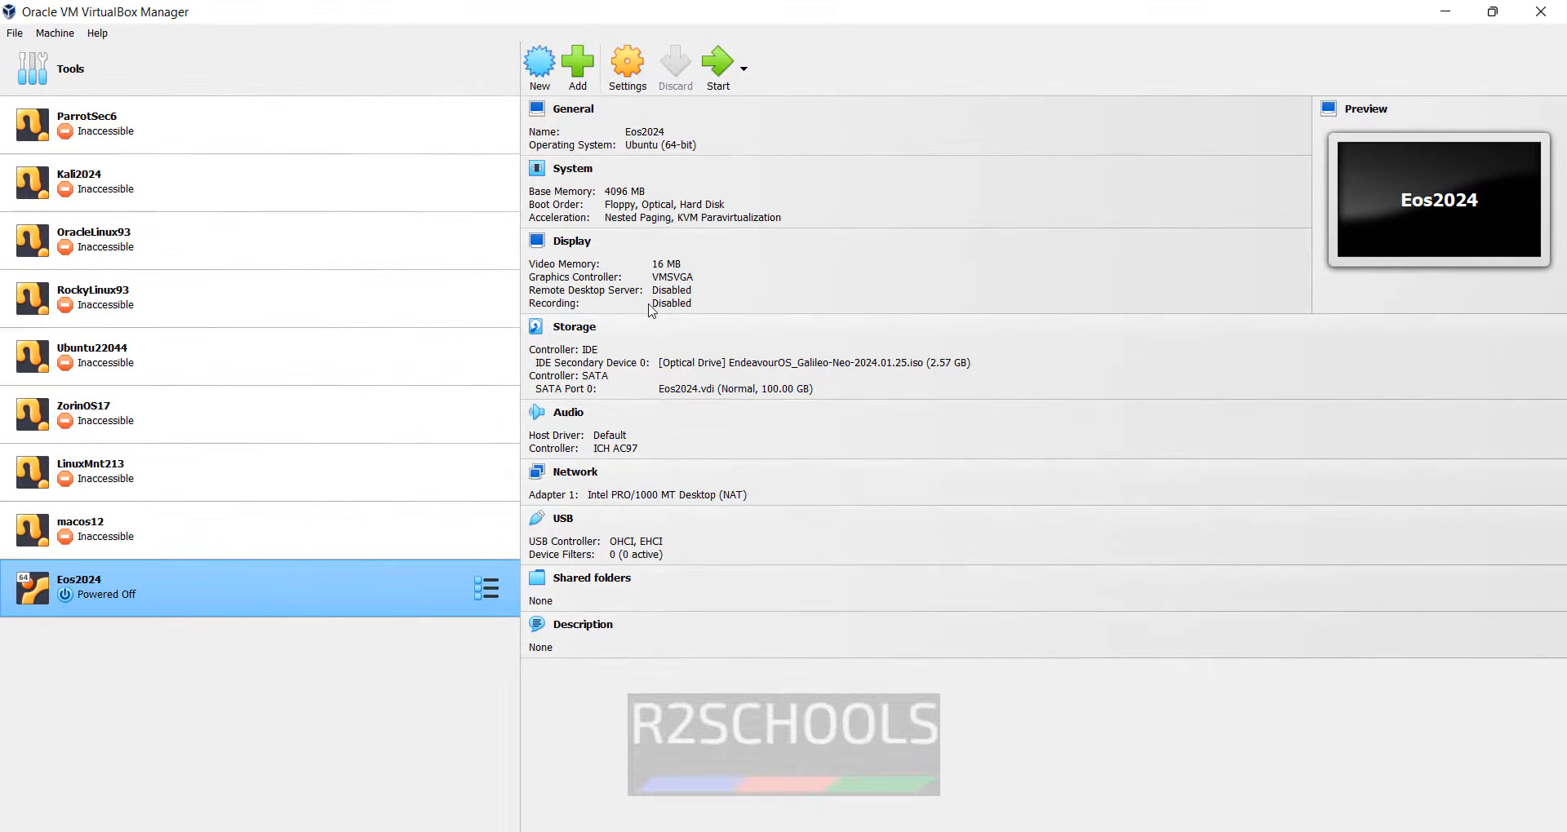
right_click(250, 605)
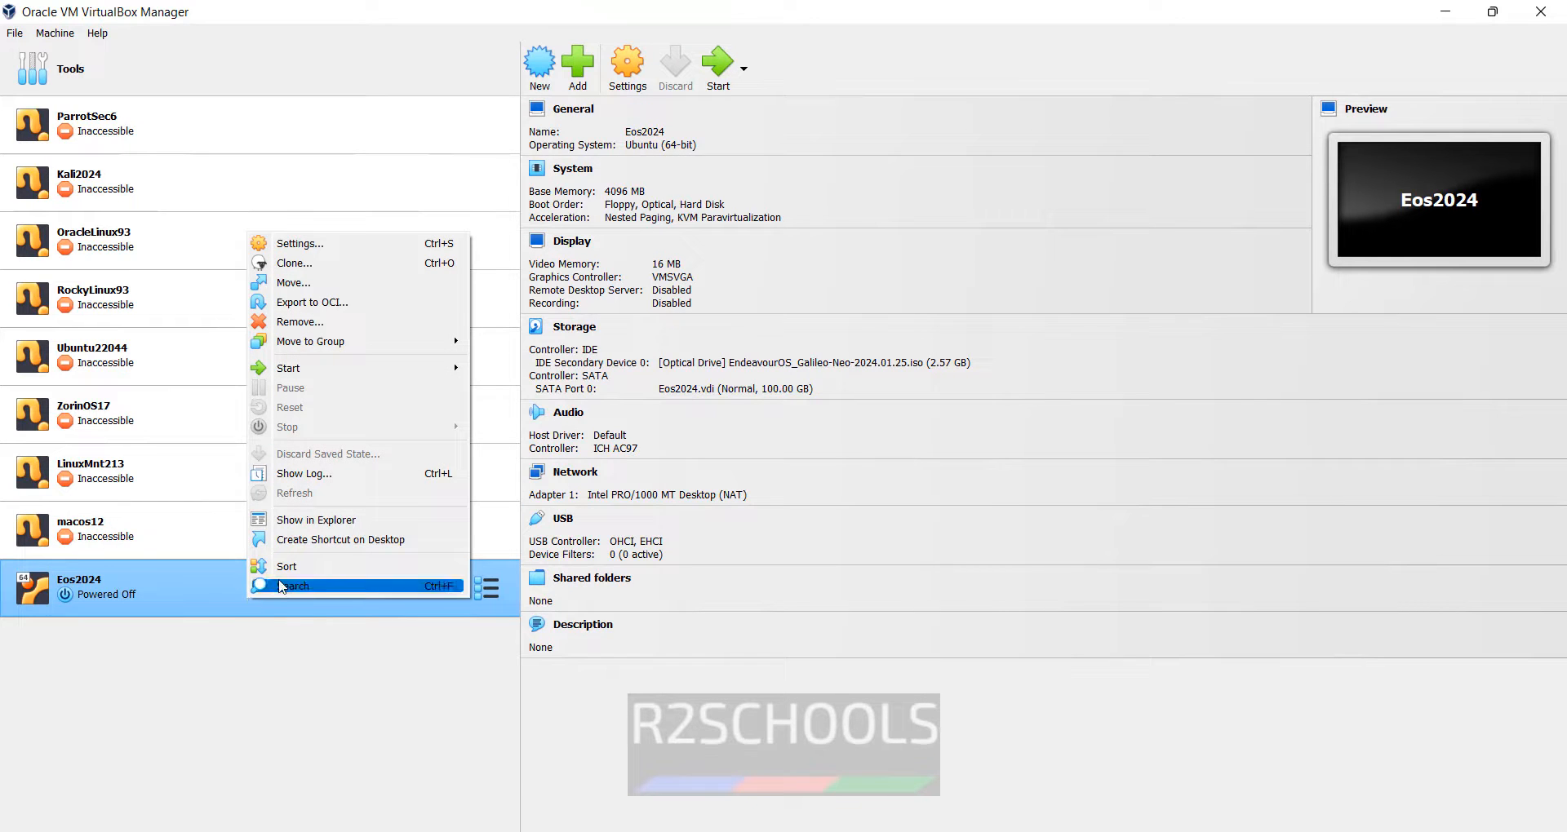
left_click(357, 245)
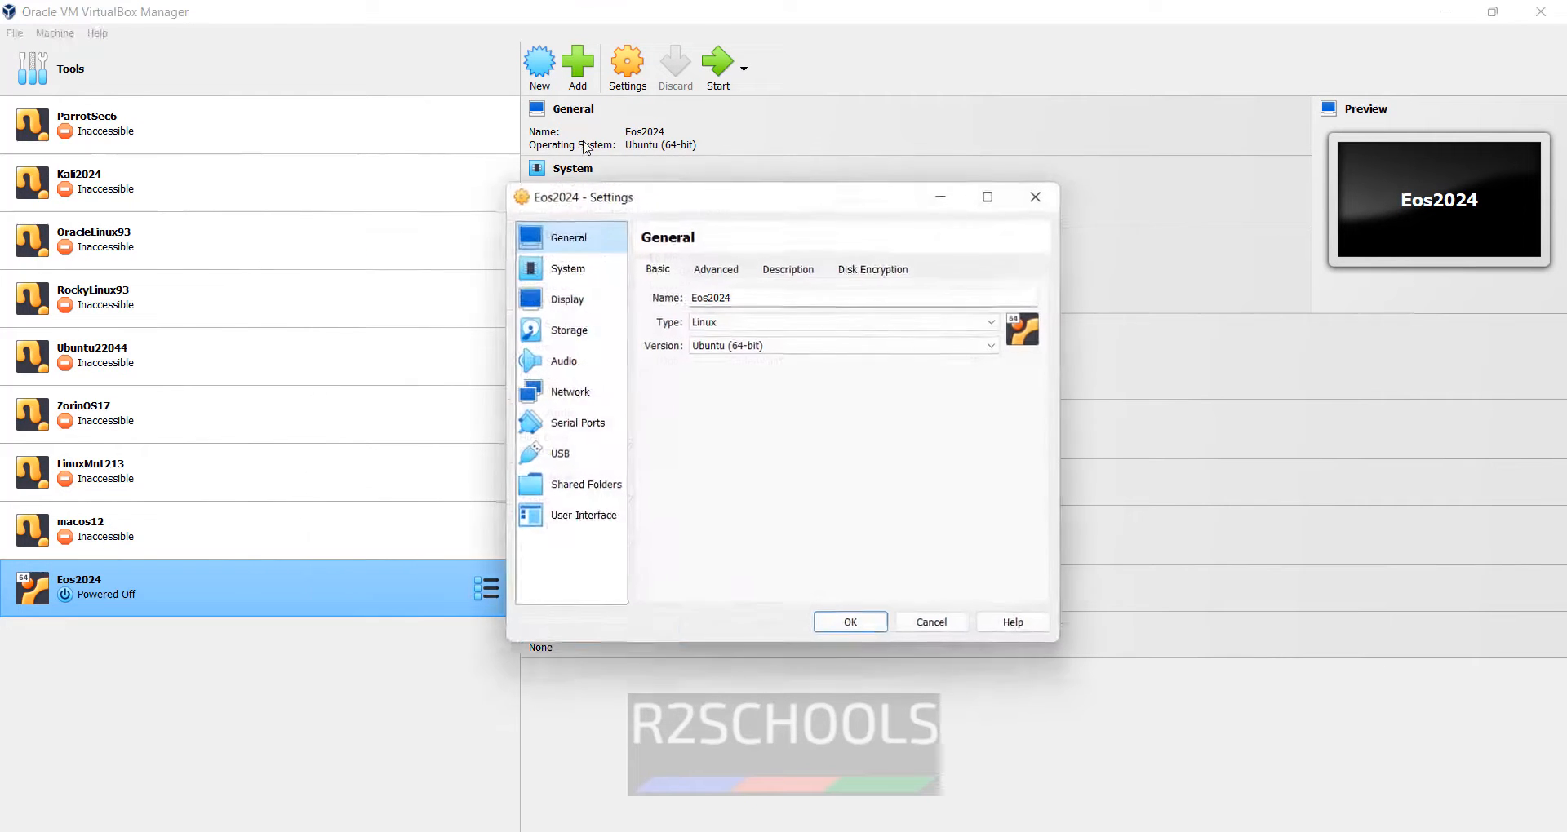
left_click(566, 267)
left_click(563, 360)
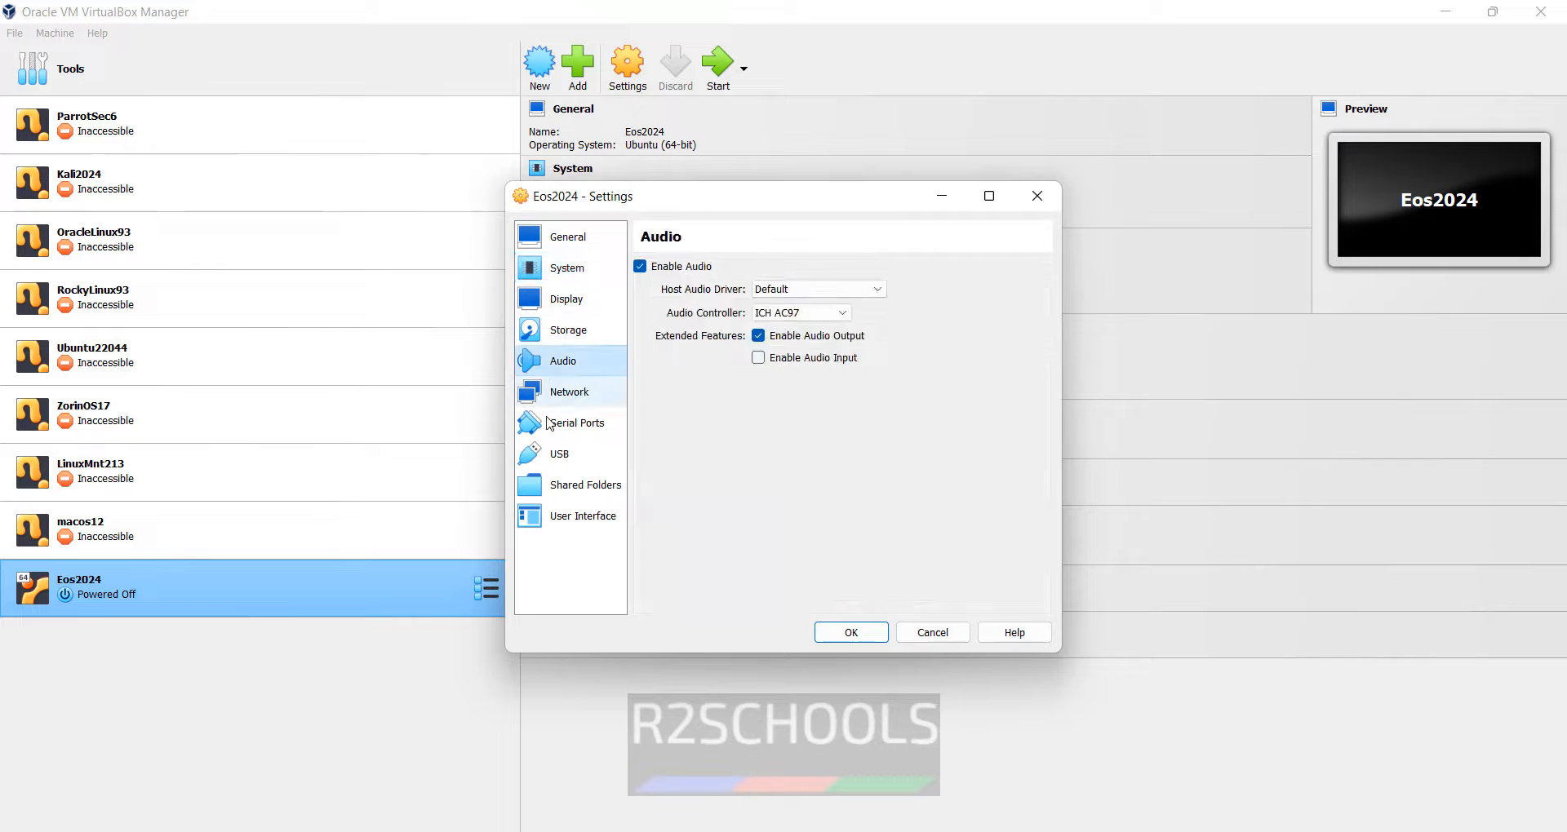
left_click(581, 485)
left_click(581, 516)
left_click(559, 454)
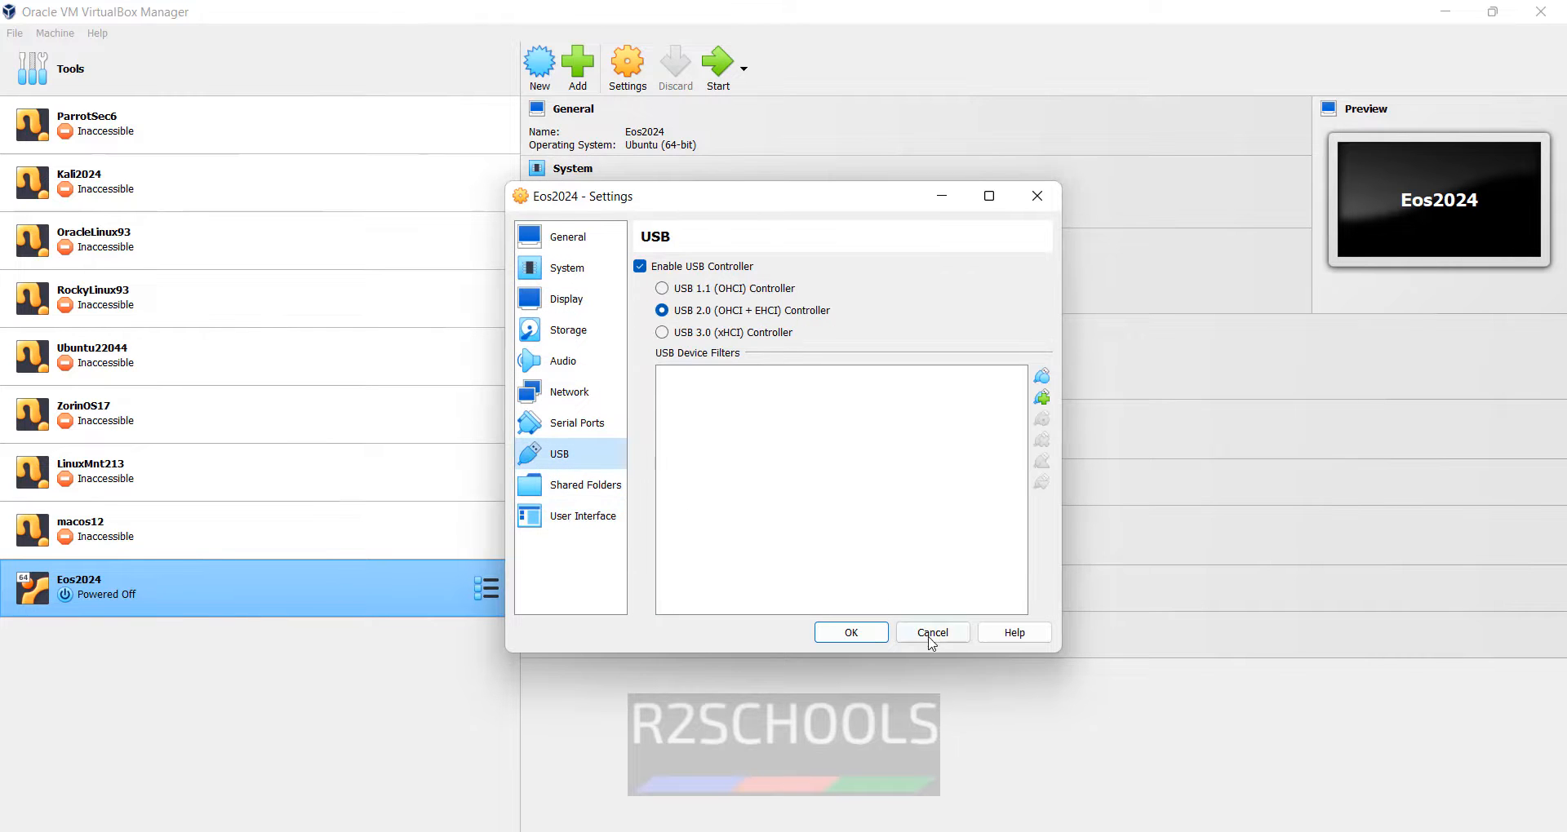
left_click(932, 633)
left_click(625, 82)
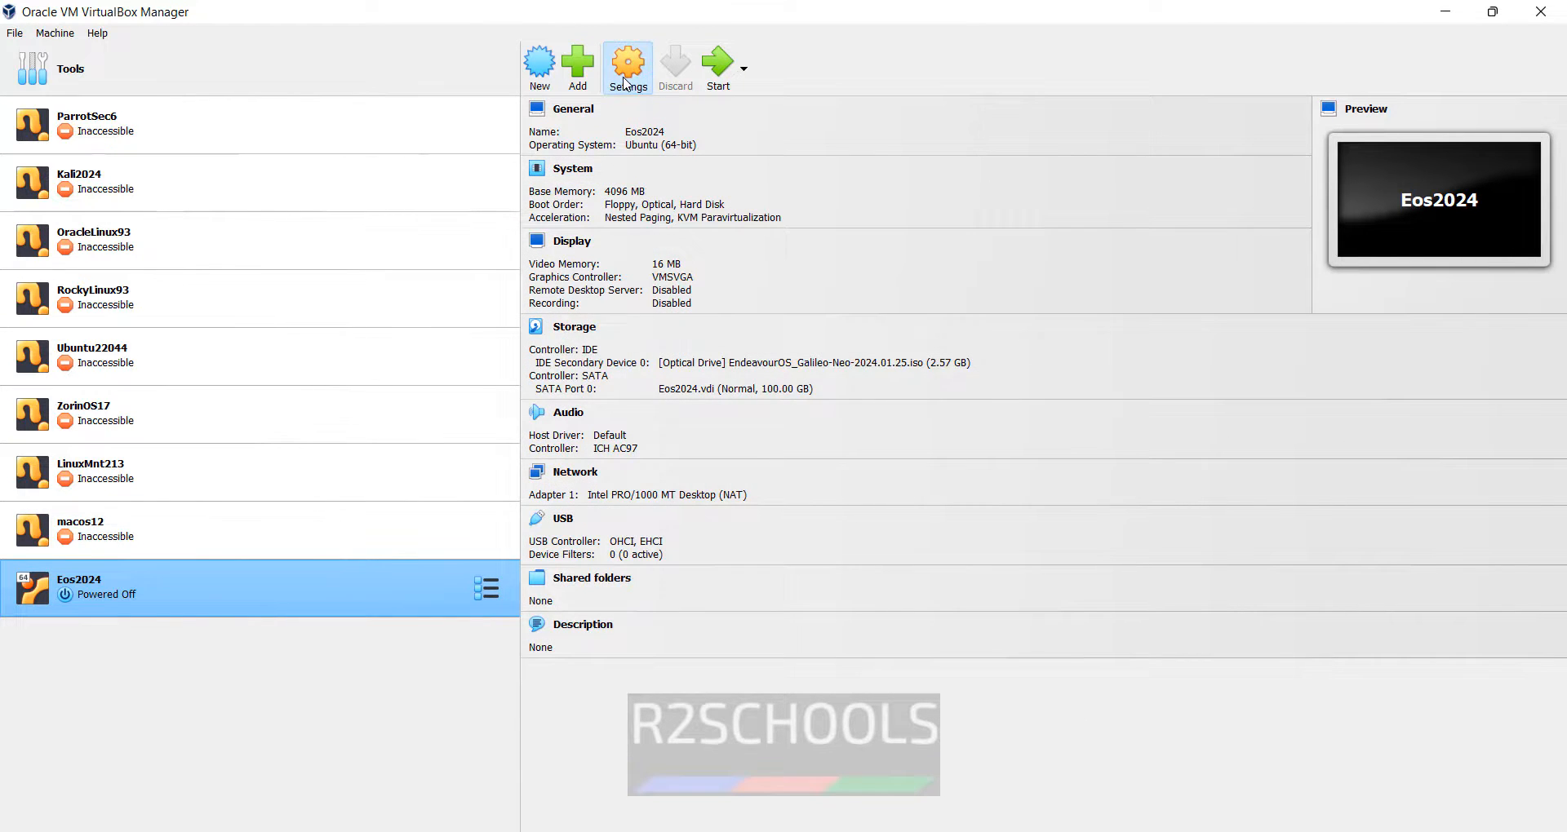
left_click(924, 622)
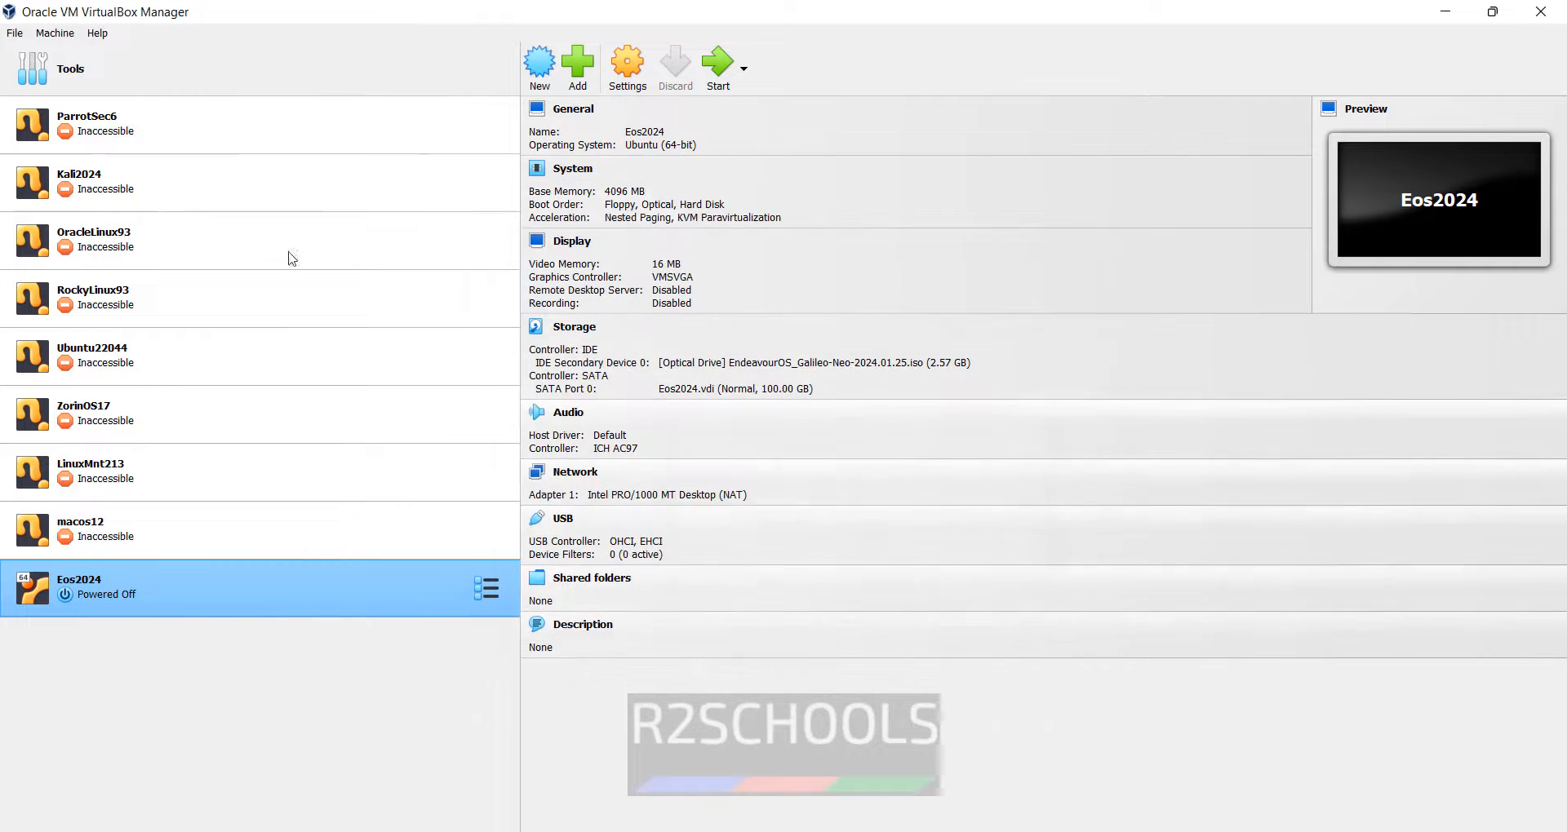
left_click(55, 32)
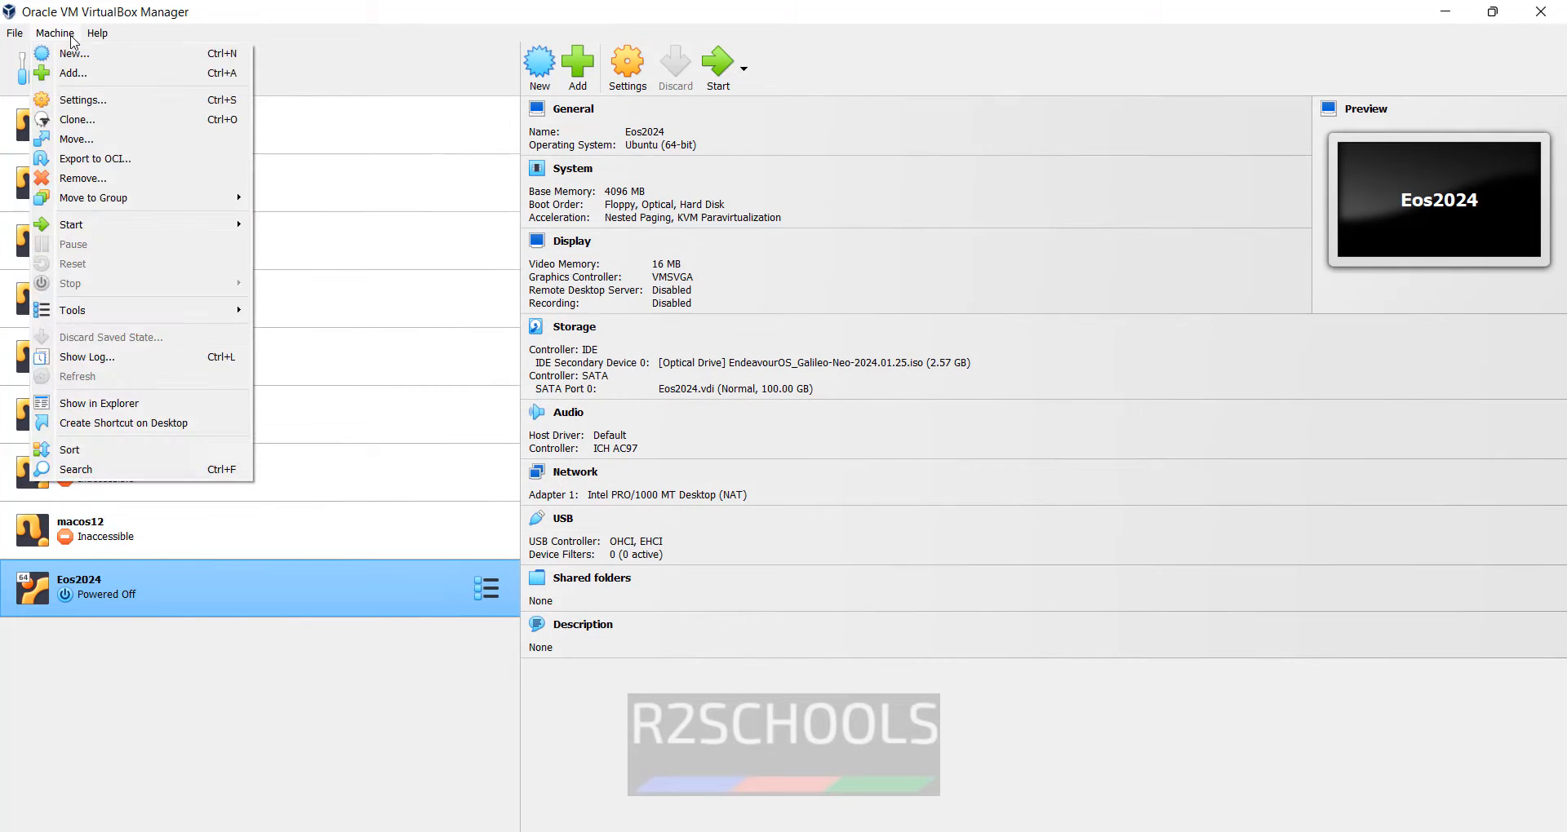
left_click(104, 101)
left_click(934, 625)
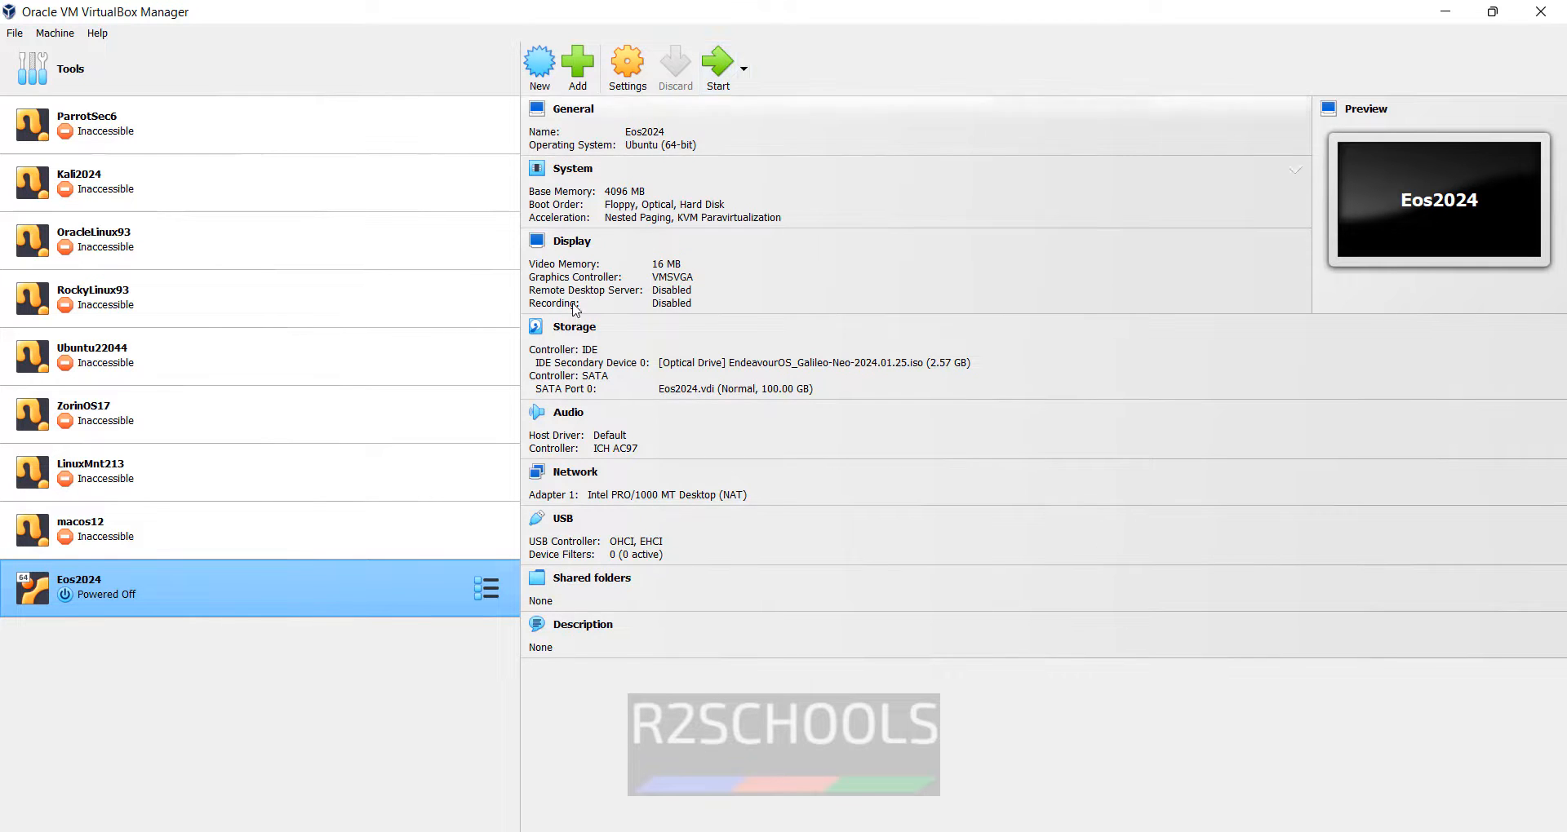
right_click(243, 593)
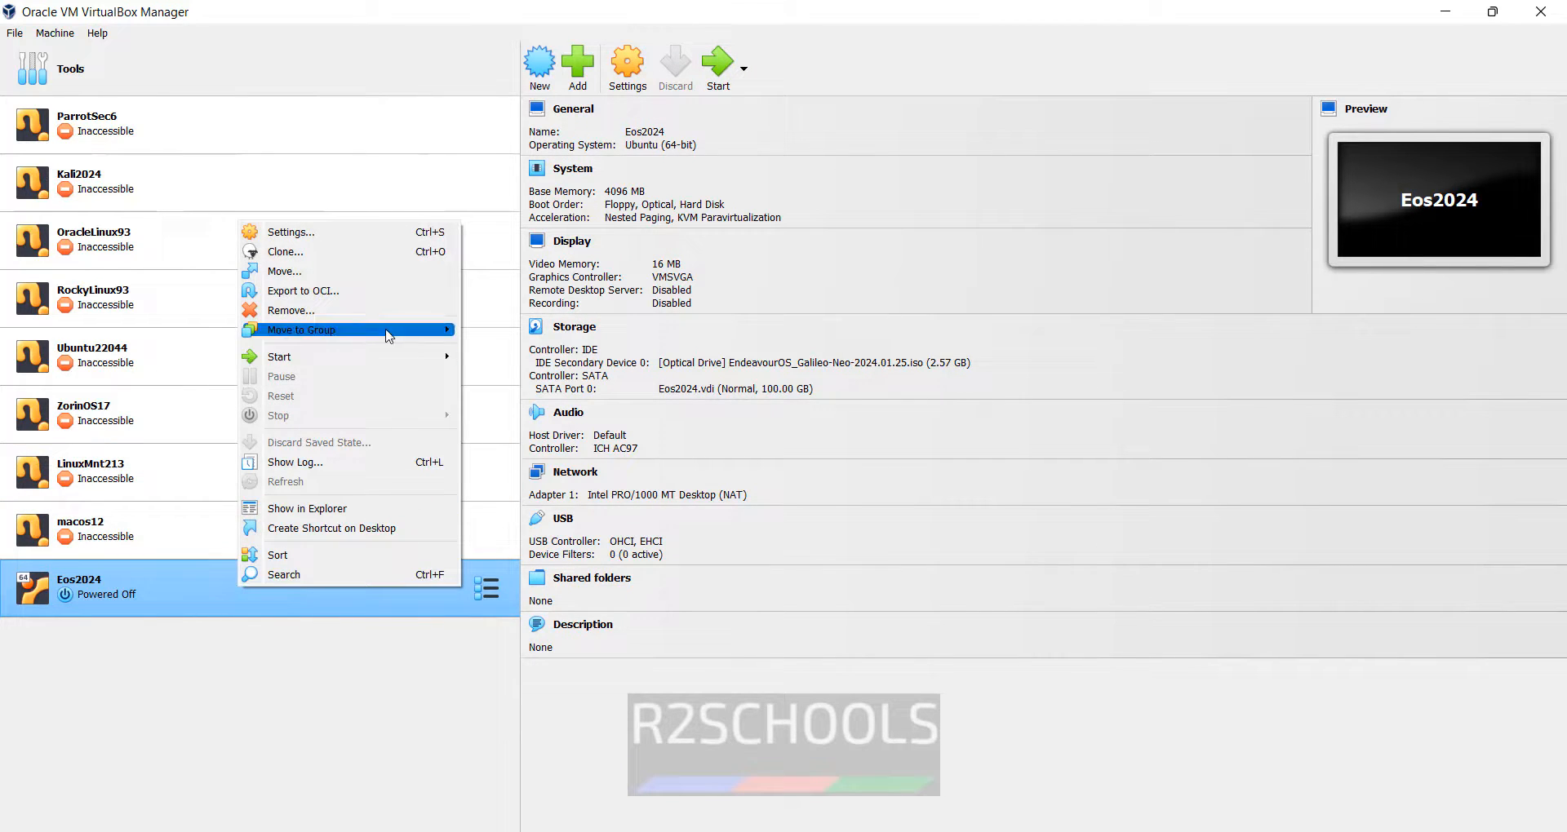
mouse_move(394, 358)
left_click(54, 32)
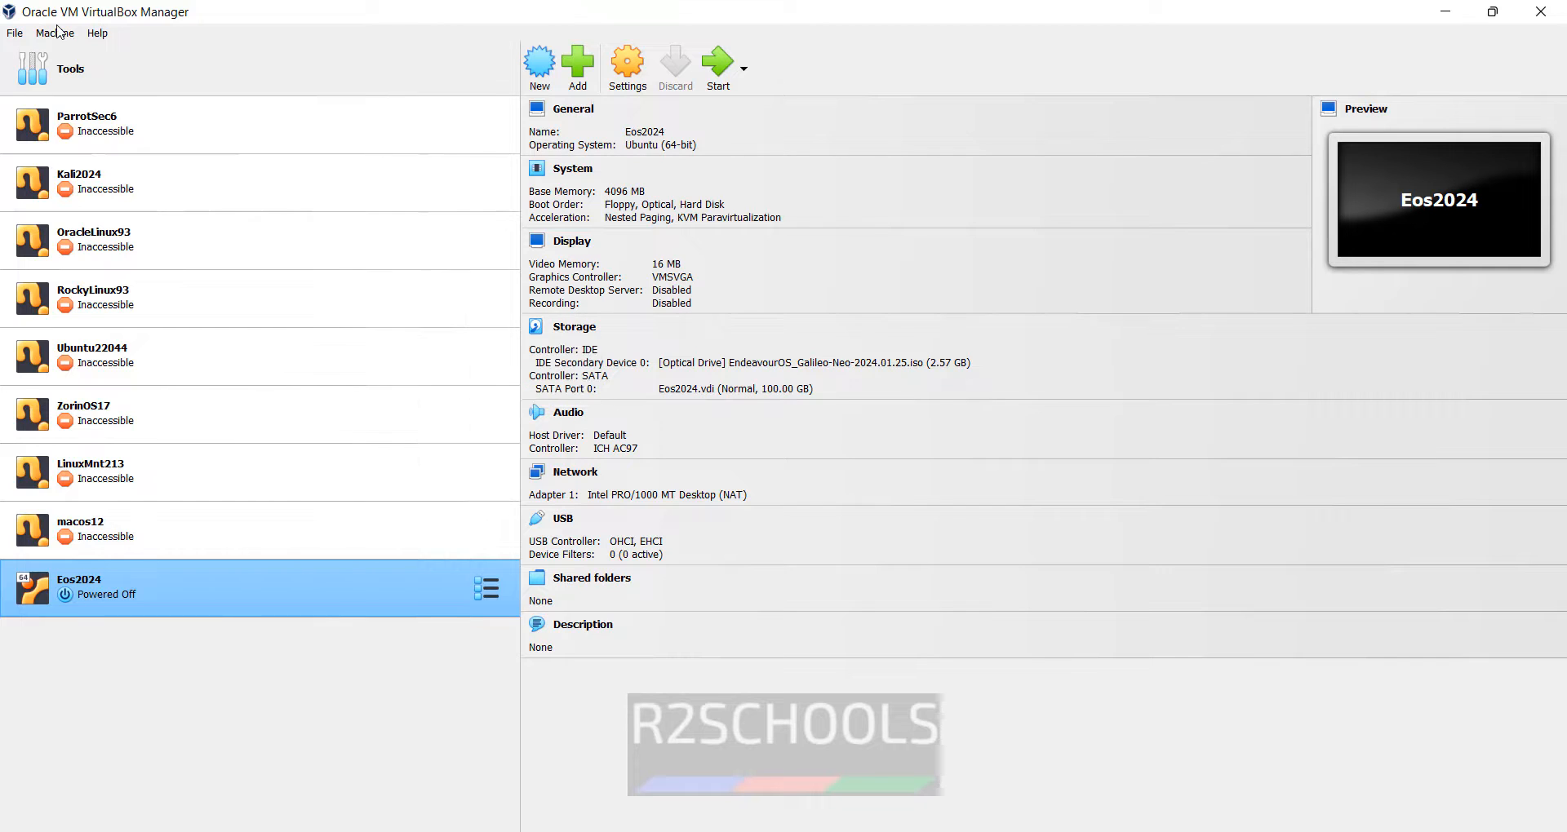
mouse_move(98, 226)
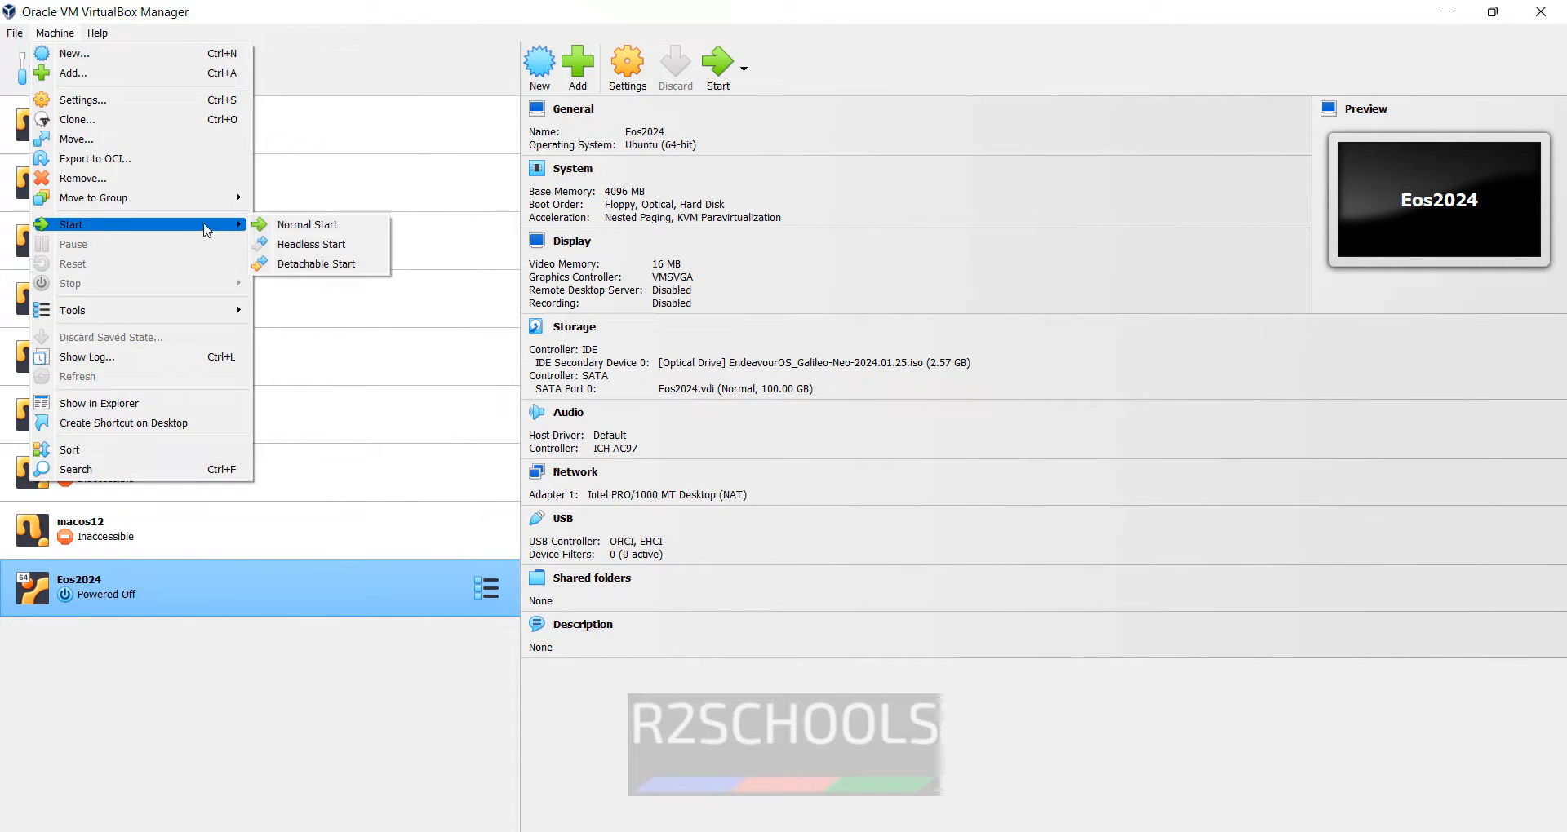
left_click(852, 62)
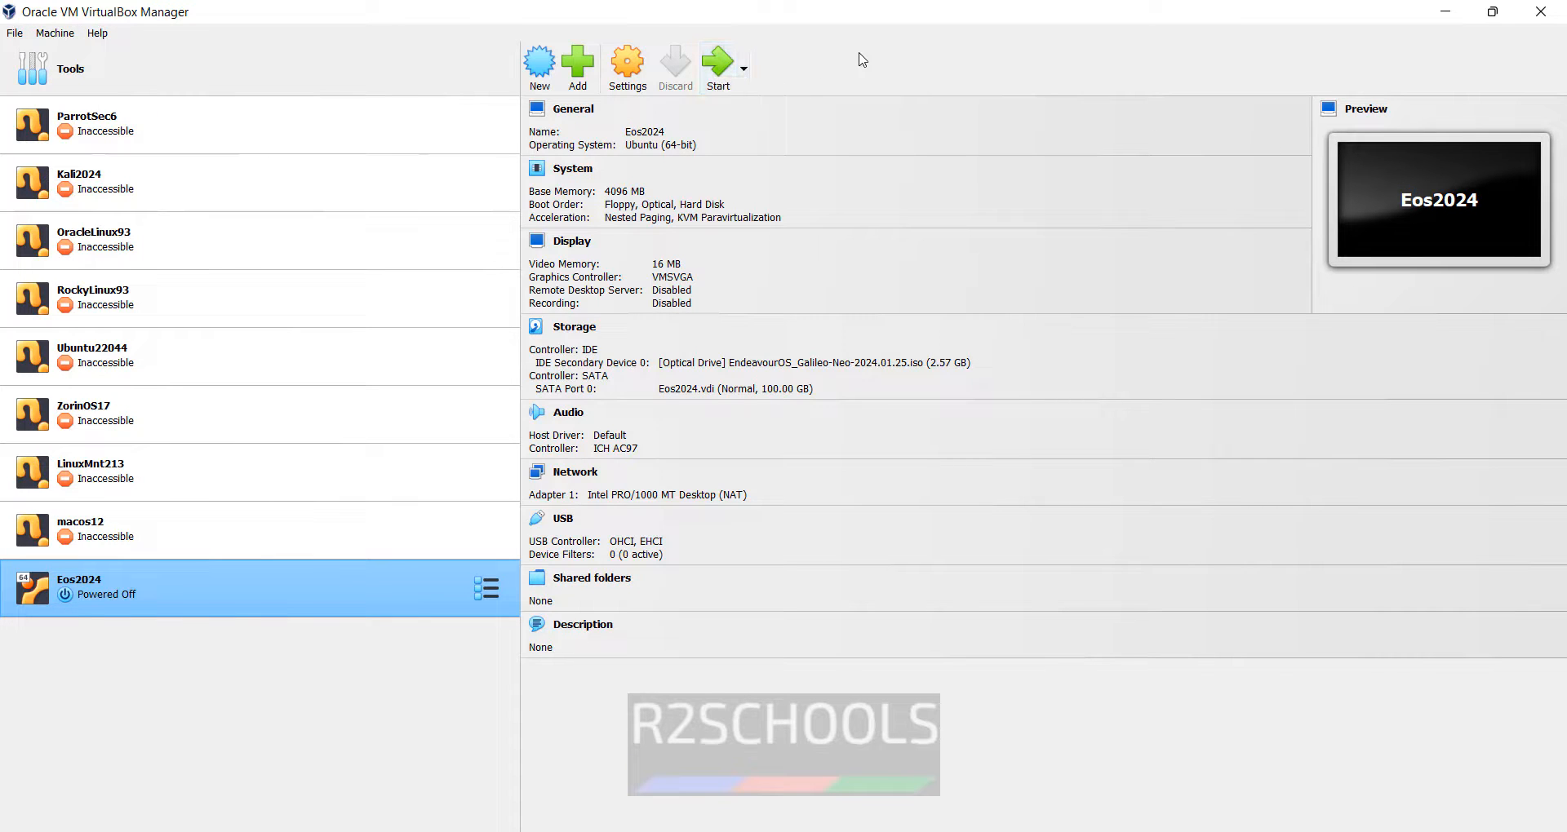
- Start Eos2024, maximize its window, and boot the 'EndeavourOS default' live entry
left_click(715, 71)
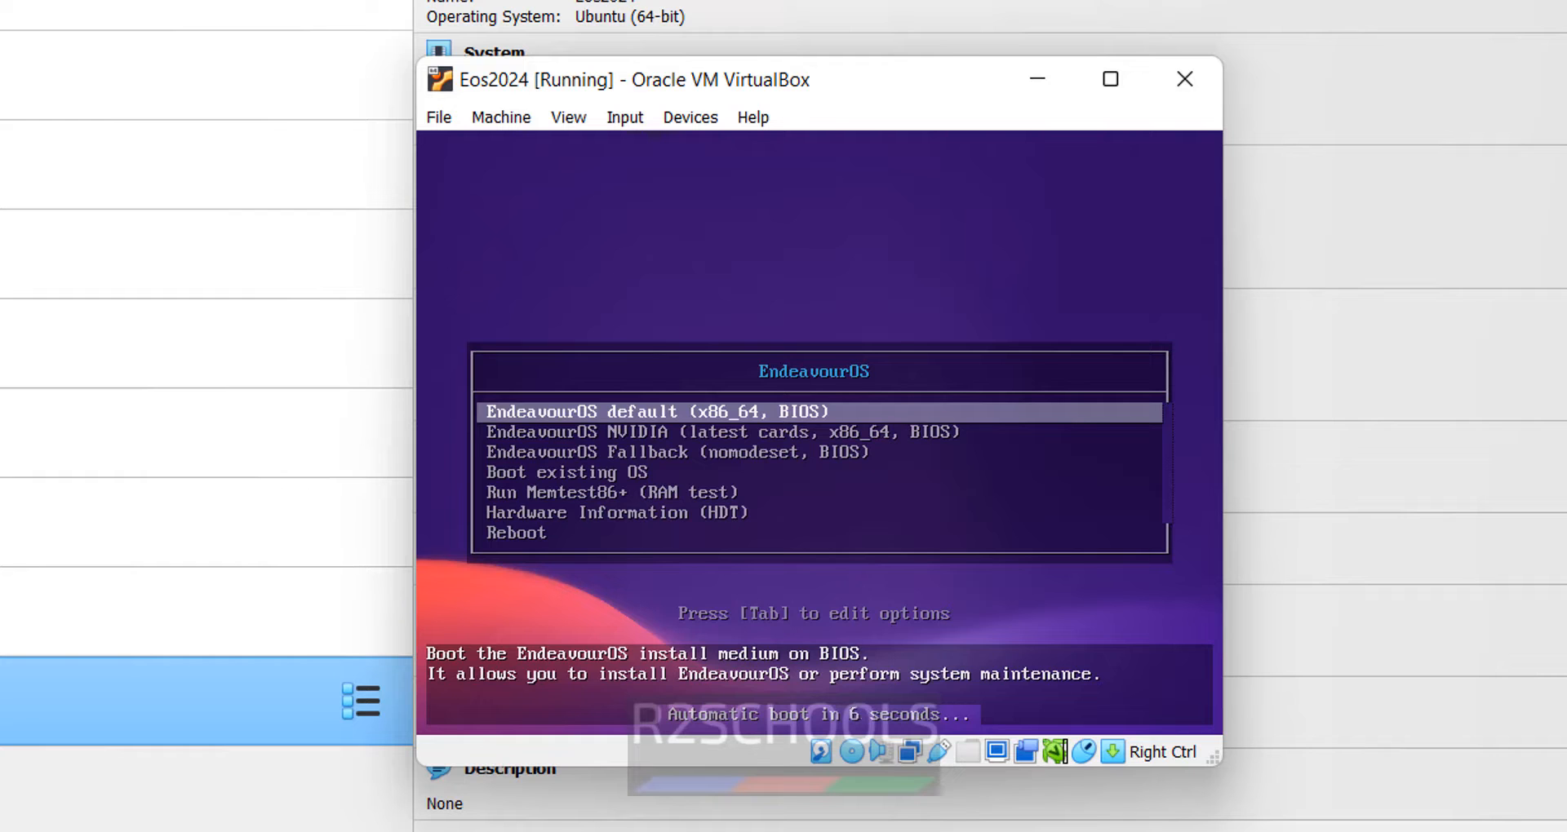
key("Down")
key("Down")
key("Down")
key("Down")
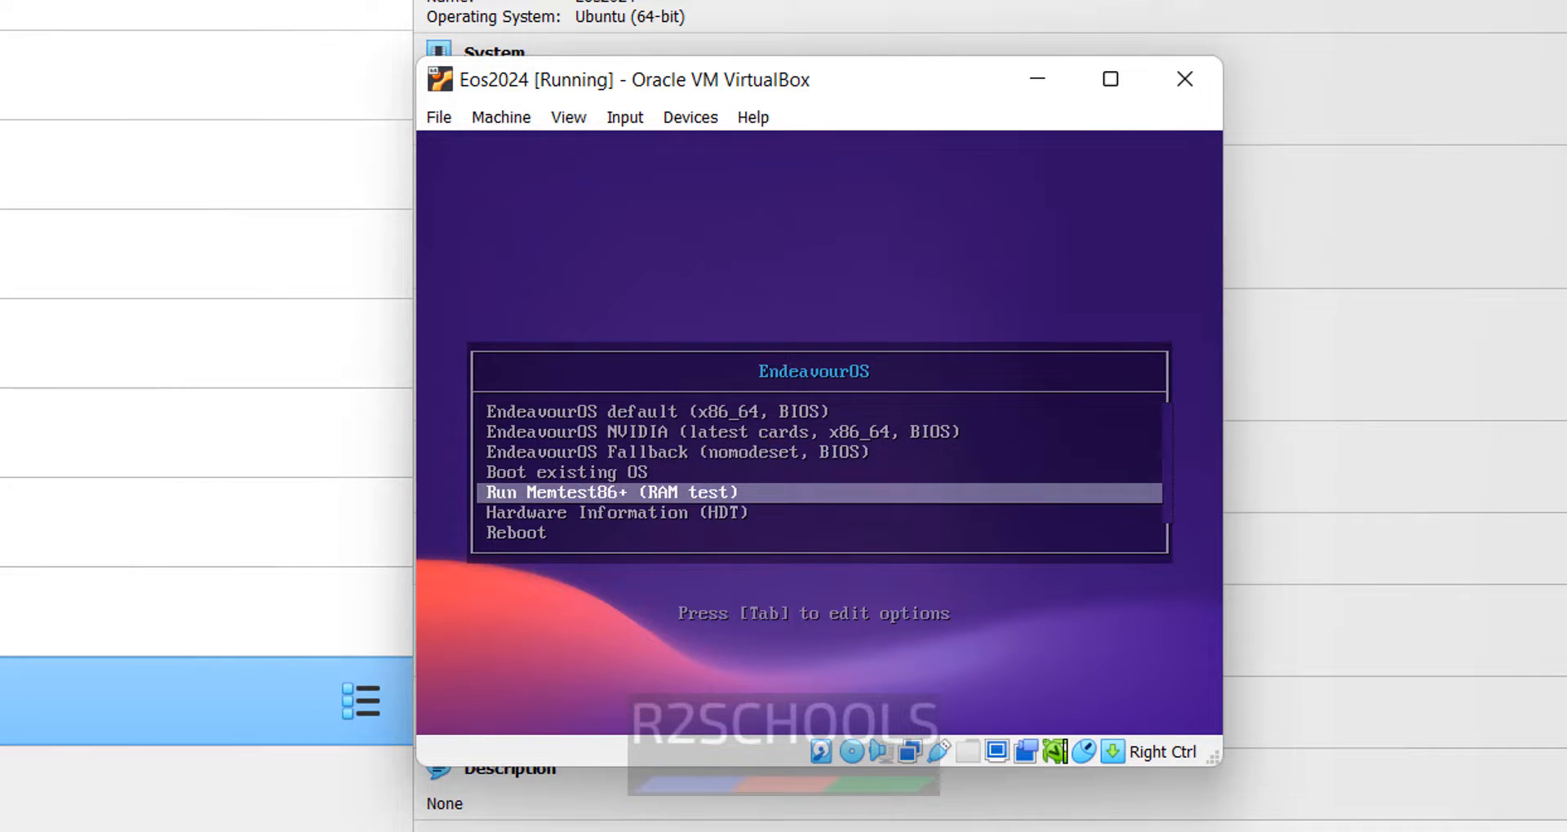
left_click(1110, 79)
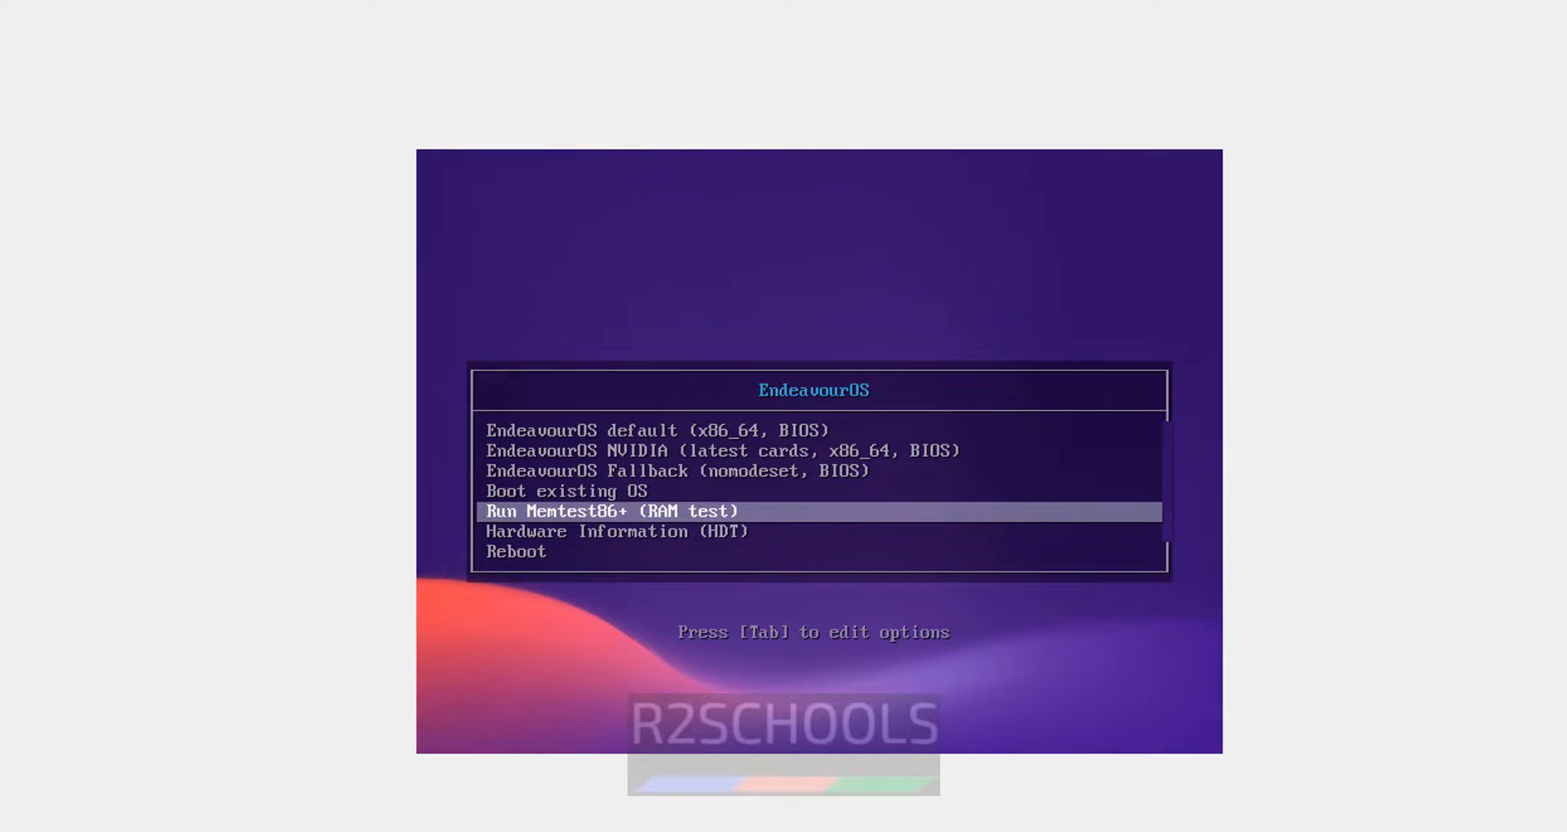
key("Down")
key("Up")
key("Up")
key("Up")
key("Up")
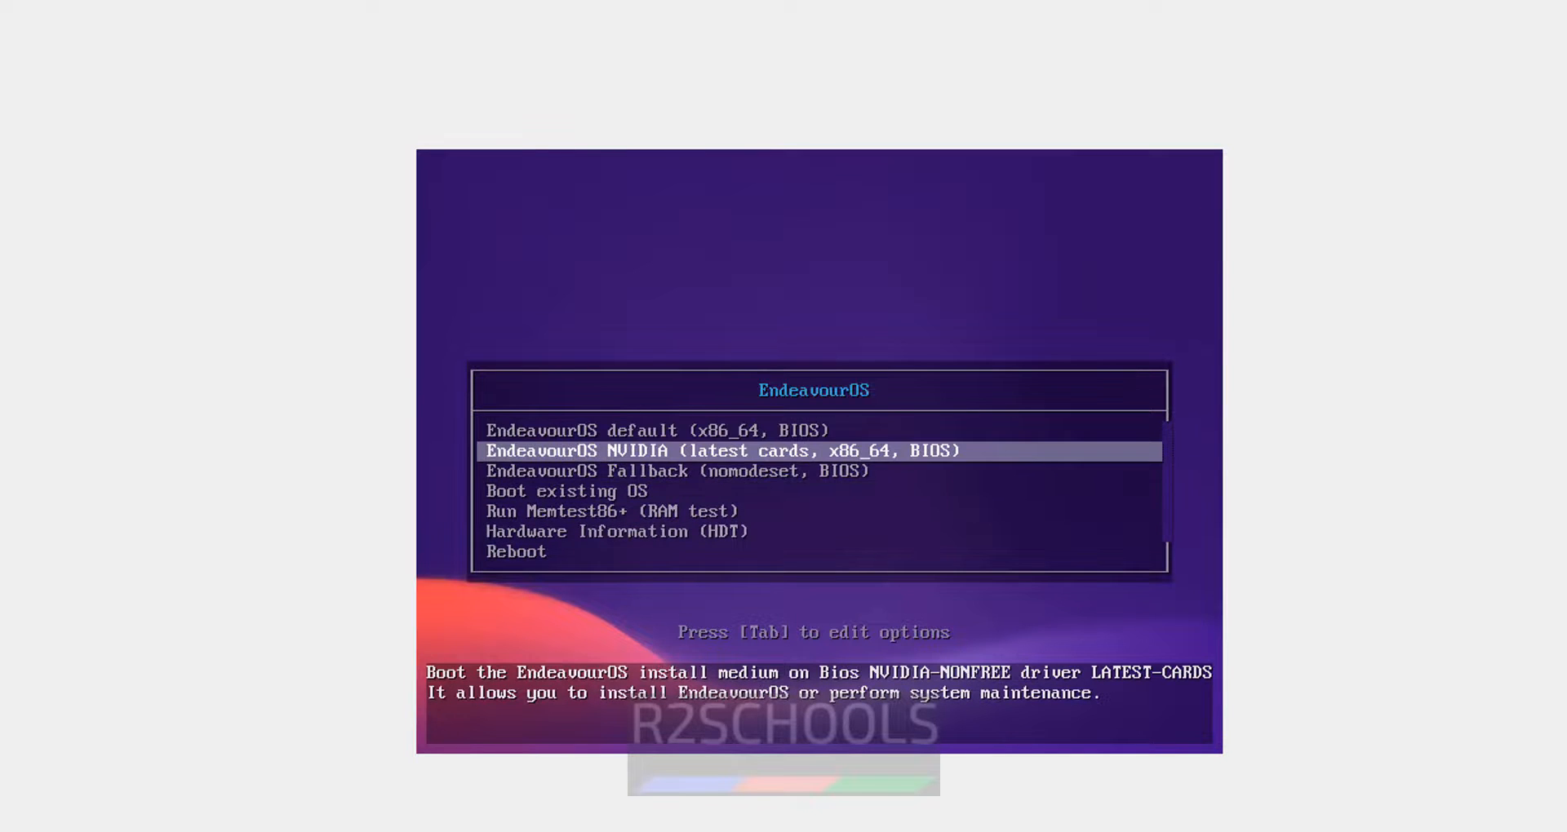
key("Down")
key("Up")
key("Up")
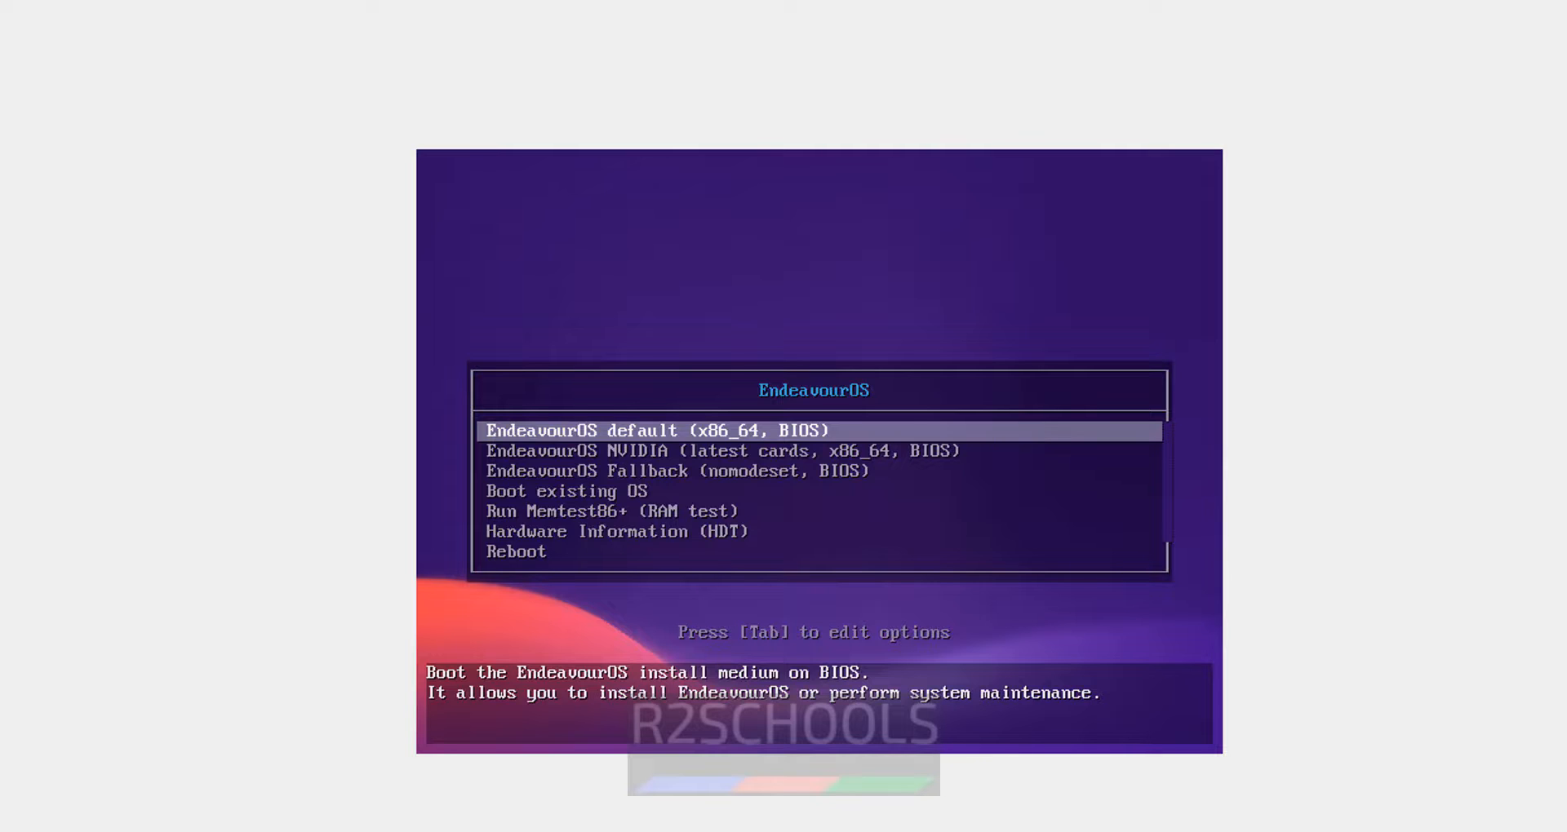
key("Return")
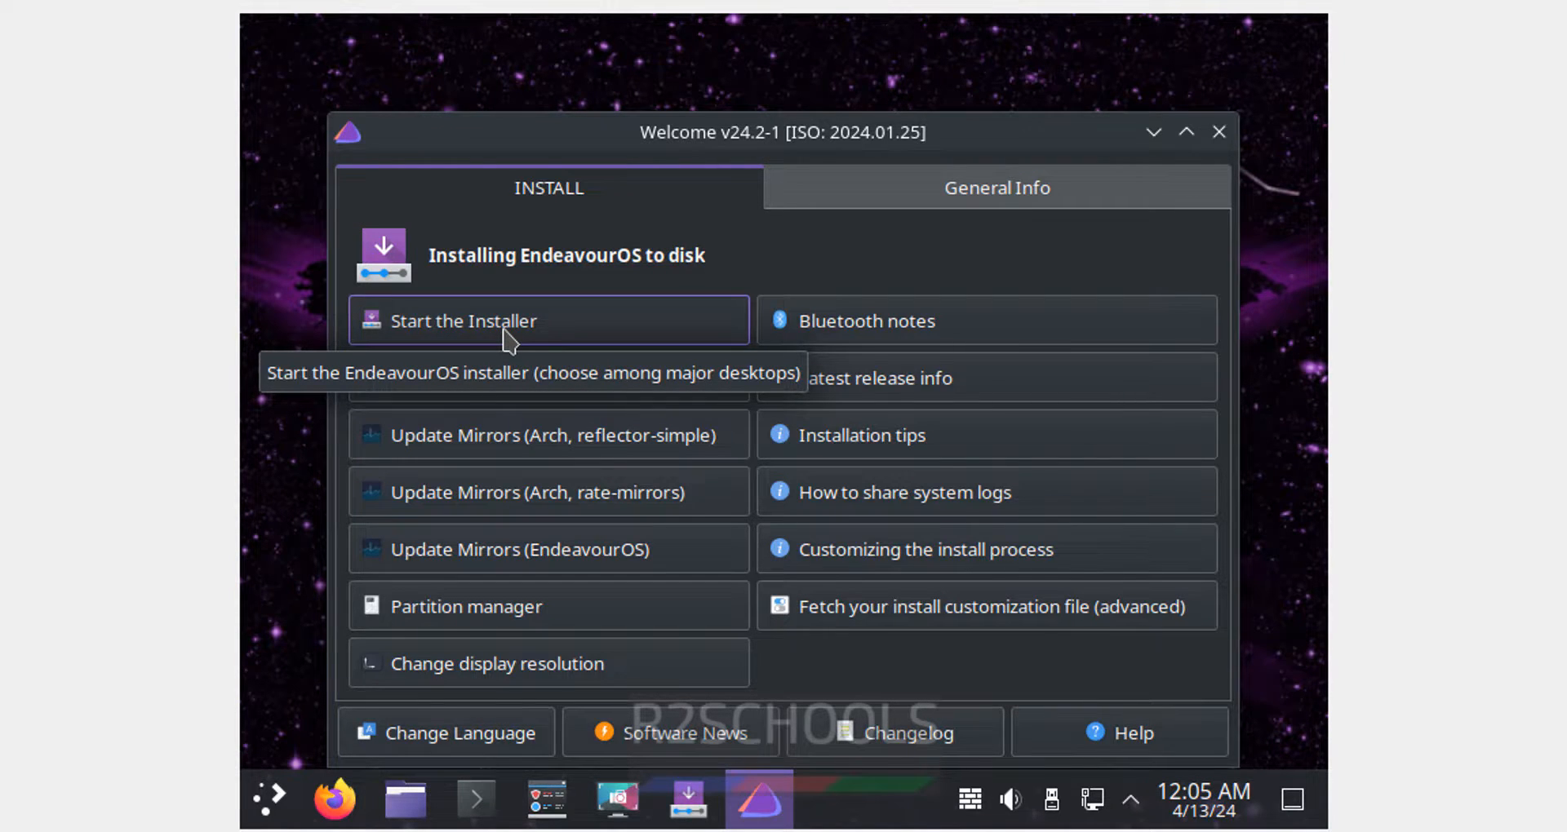
- Start the installer from the Welcome app and pick the Offline (KDE desktop) method
left_click(503, 331)
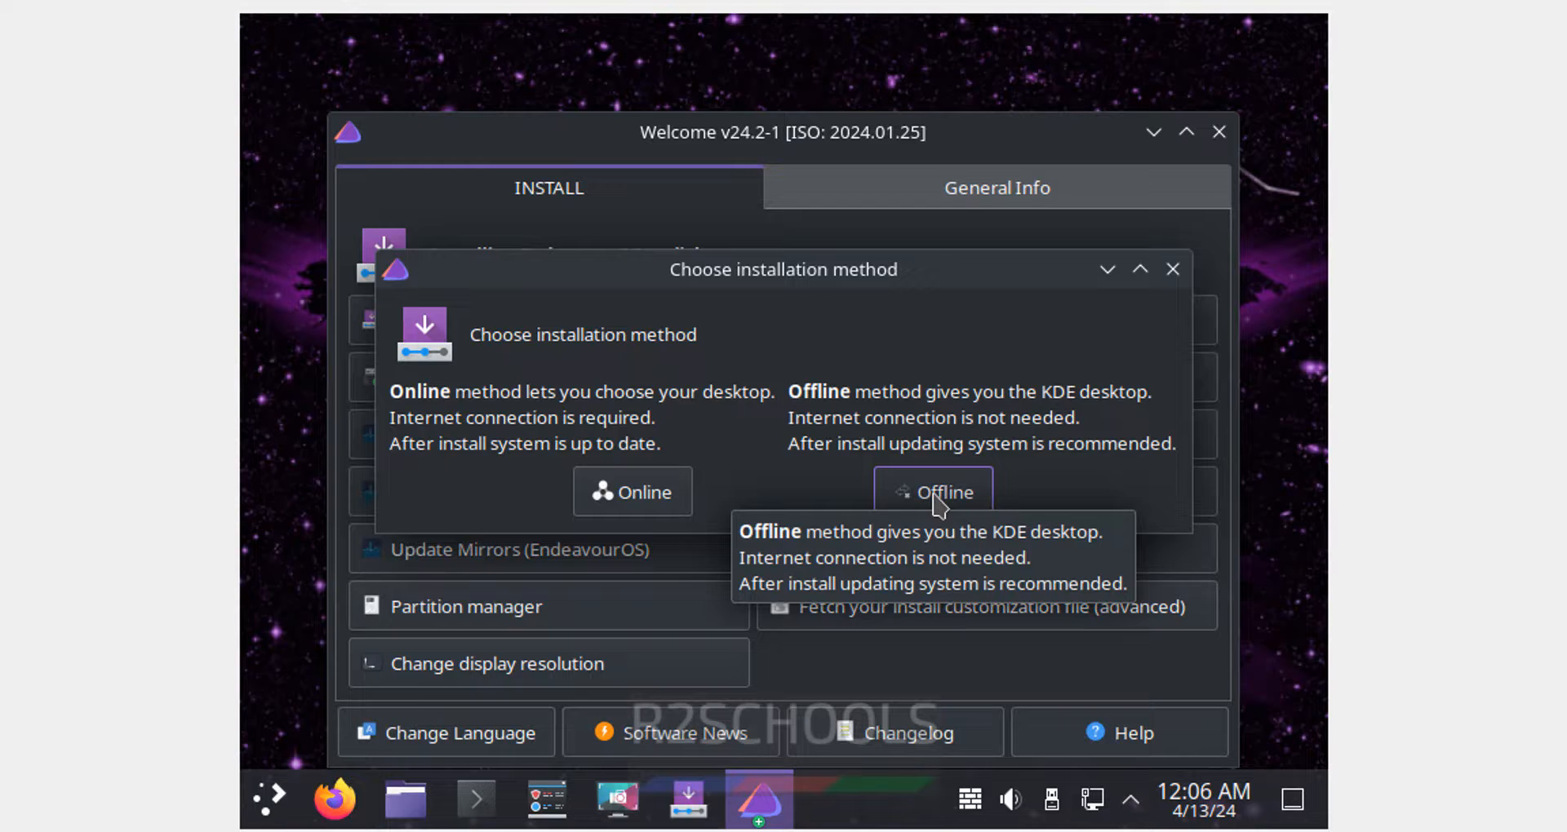
left_click(938, 502)
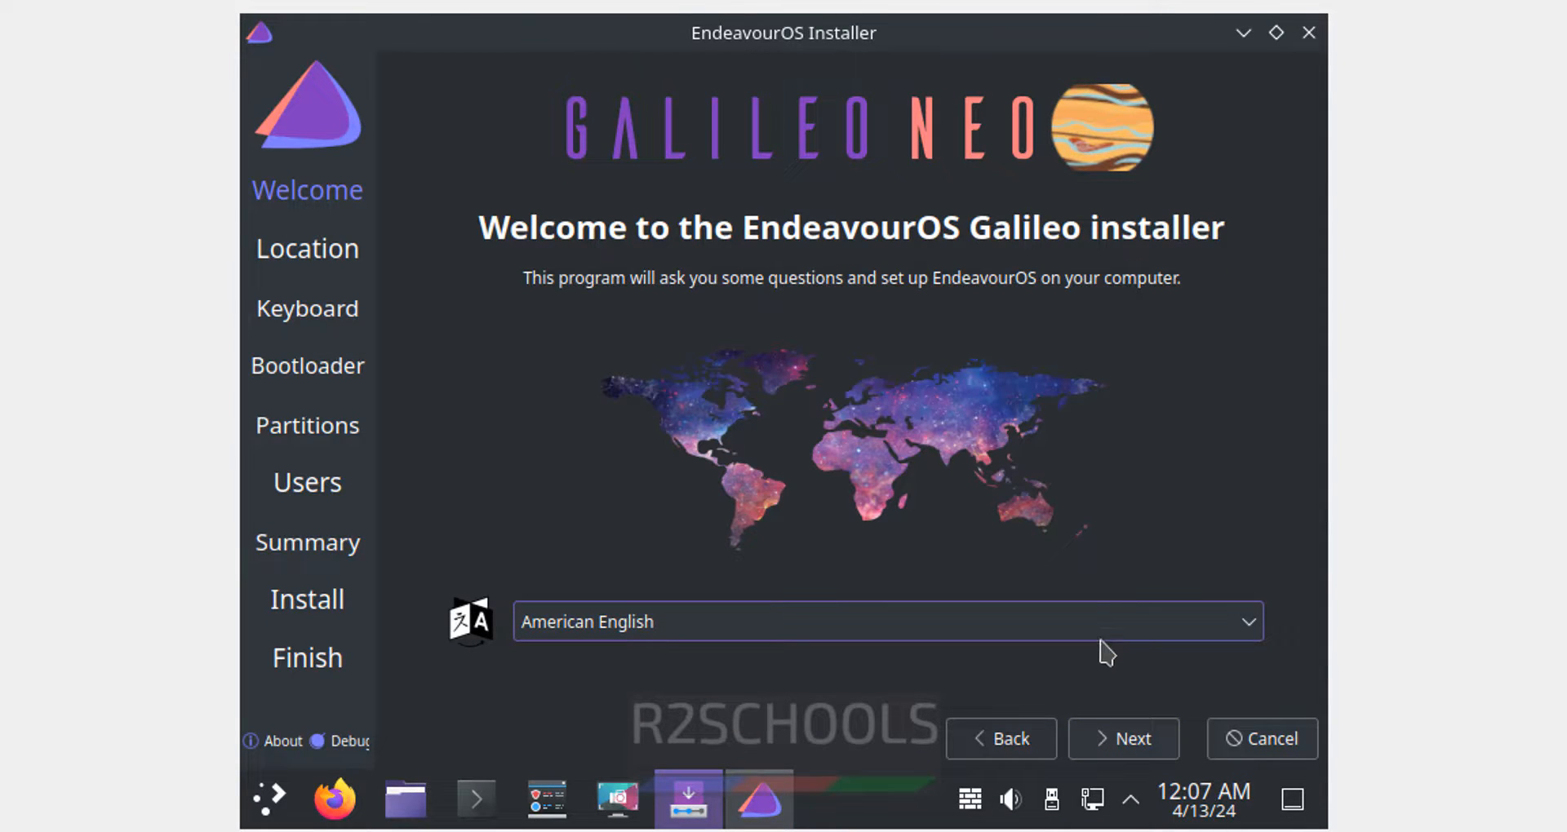
- On the location map, try Boise, Denver, London, Broken Hill and Colombo before returning to Kolkata
left_click(1113, 738)
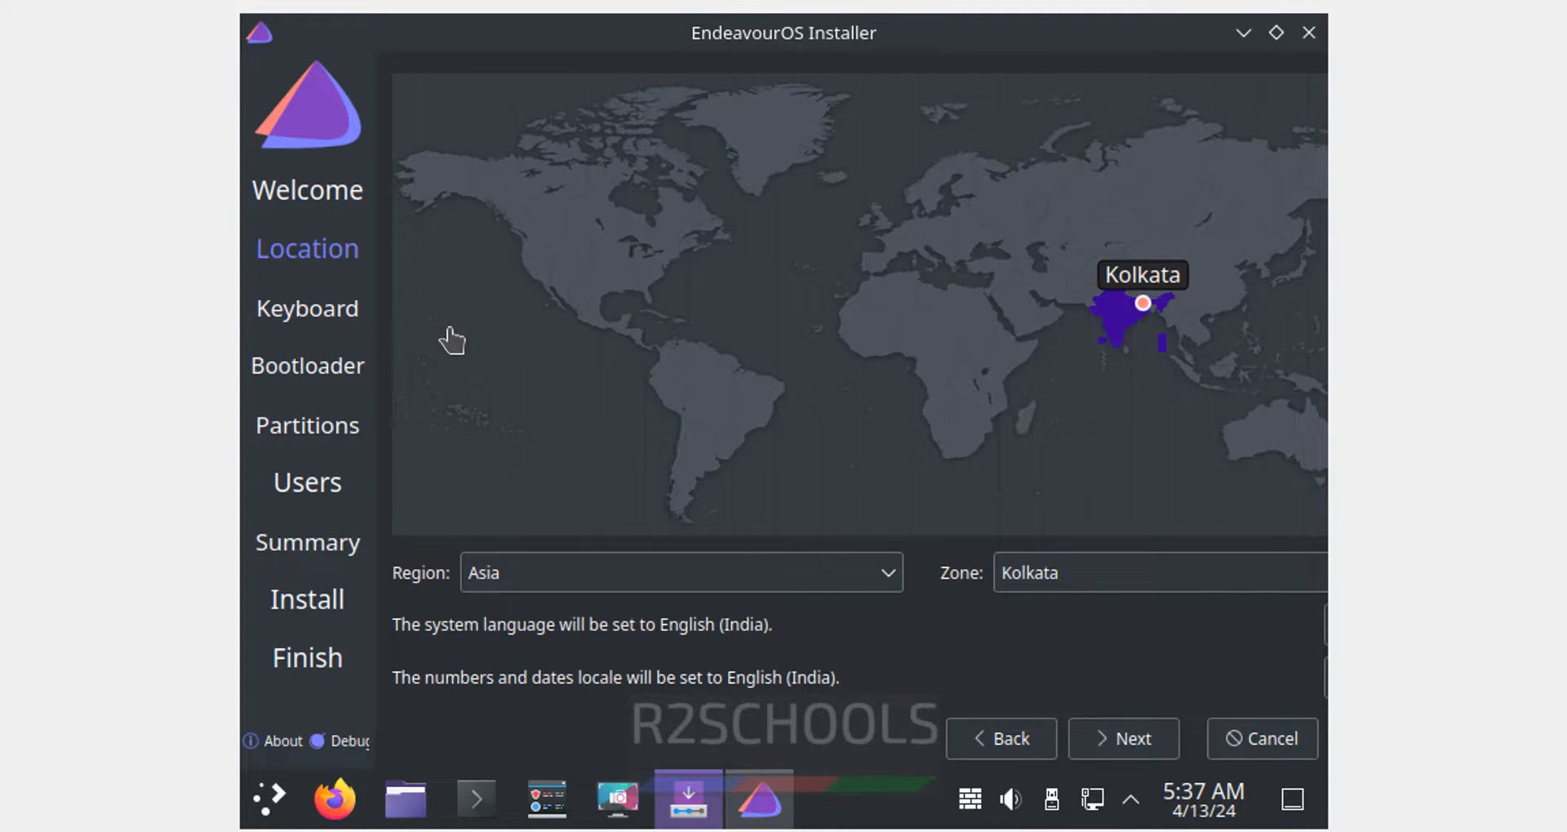
left_click(563, 251)
left_click(545, 257)
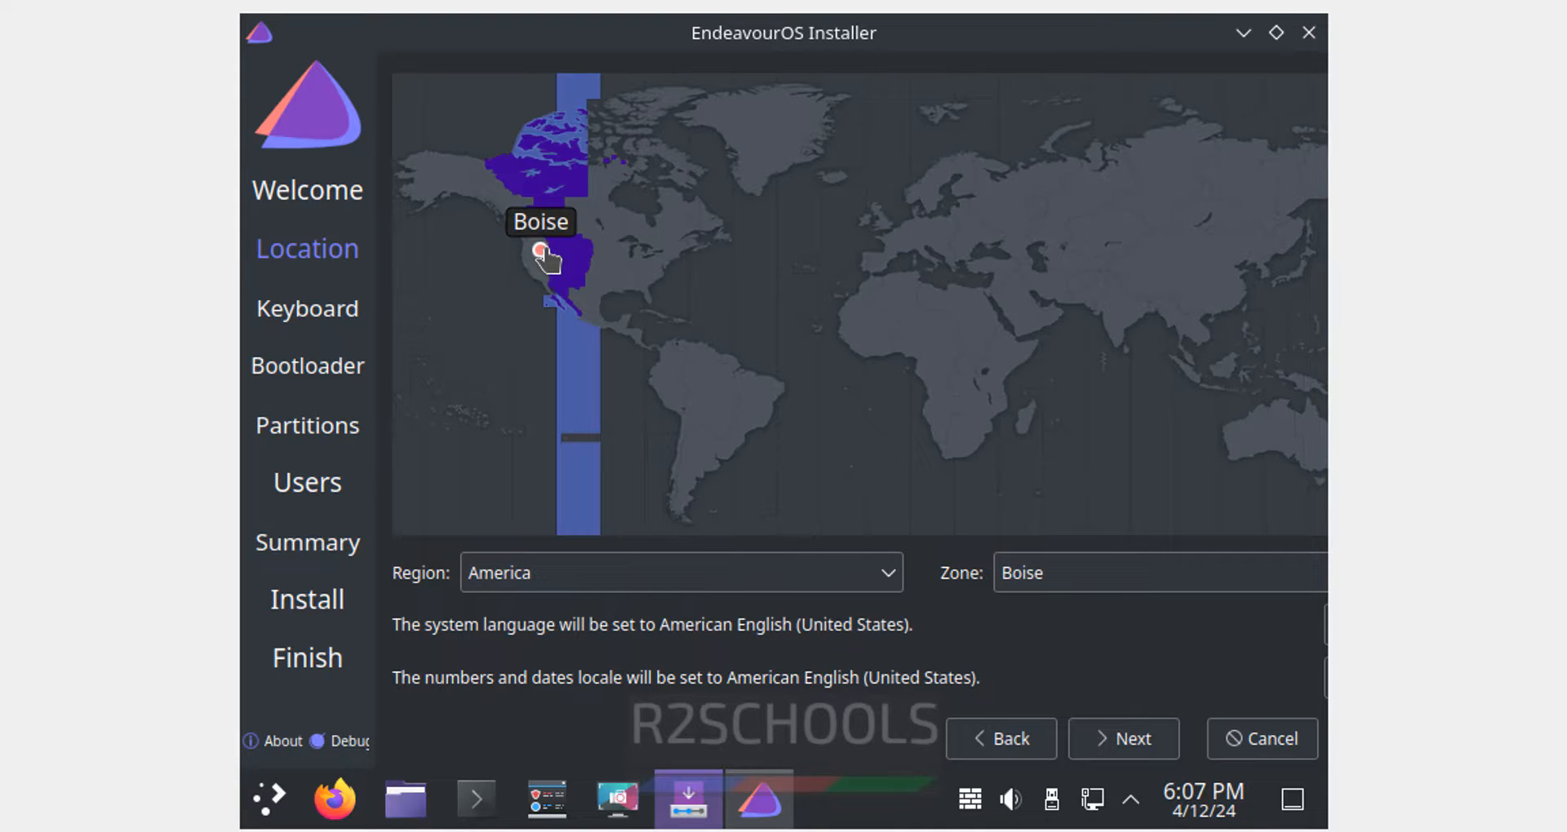
left_click(547, 287)
left_click(553, 250)
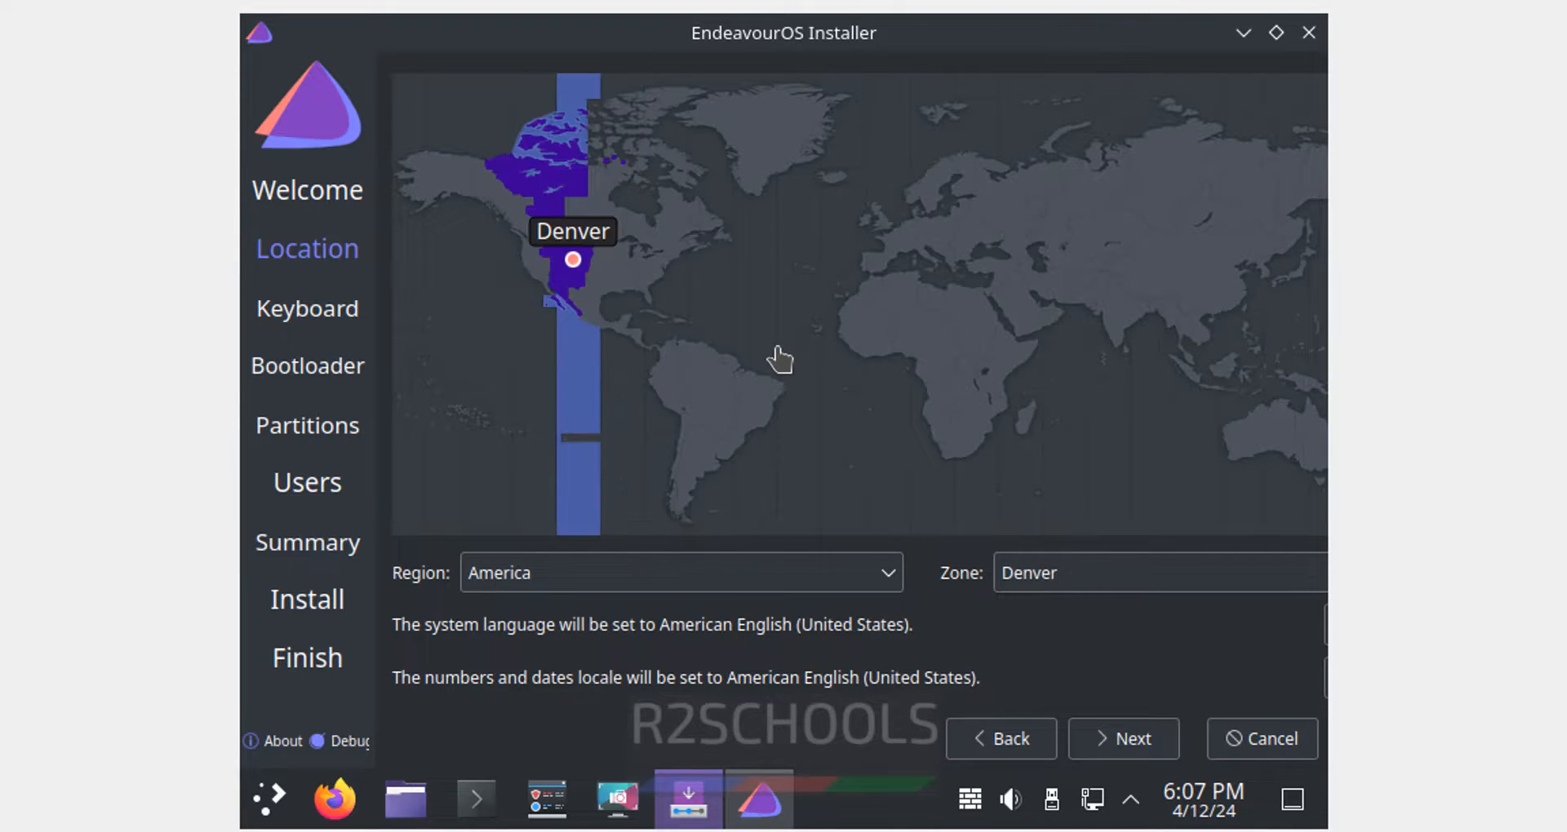
left_click(882, 236)
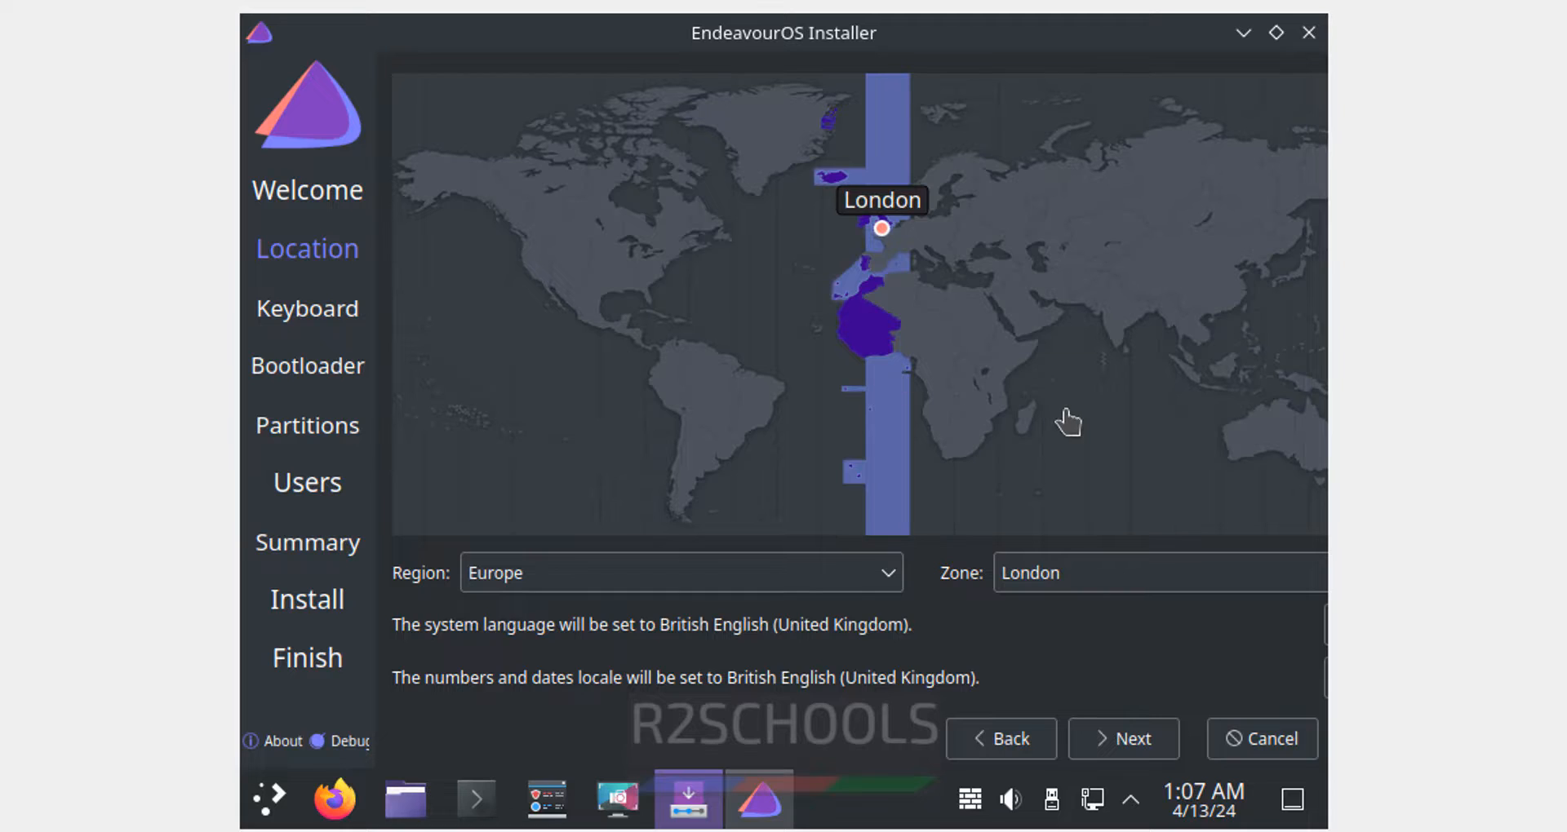
left_click(1264, 447)
left_click(1295, 454)
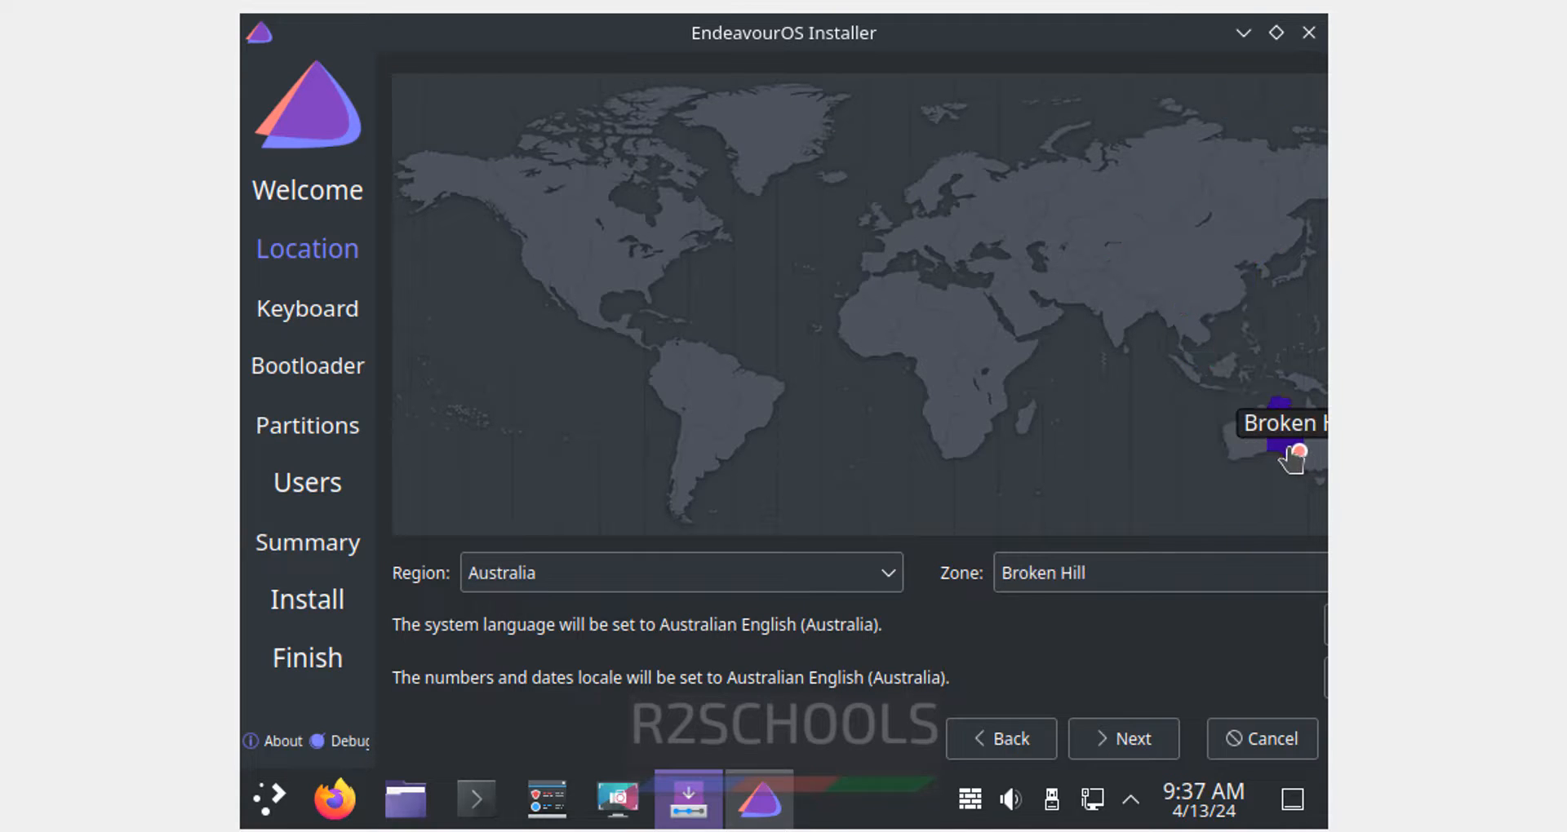
left_click(1118, 342)
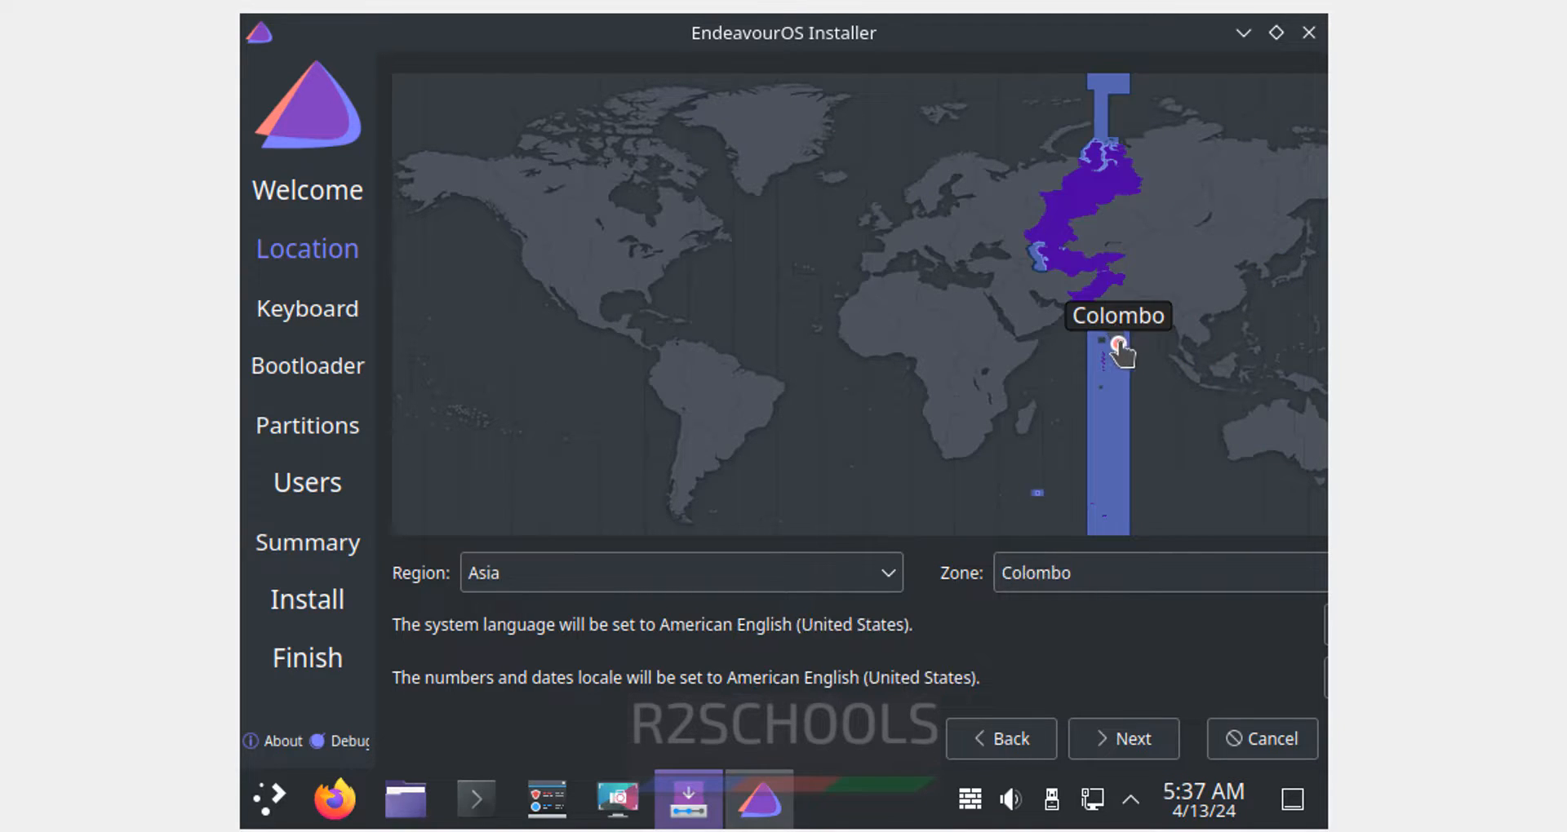
left_click(1166, 392)
left_click(1119, 342)
left_click(1138, 328)
- Confirm Region Asia and Zone Kolkata in the dropdowns and advance to the Keyboard page
left_click(767, 571)
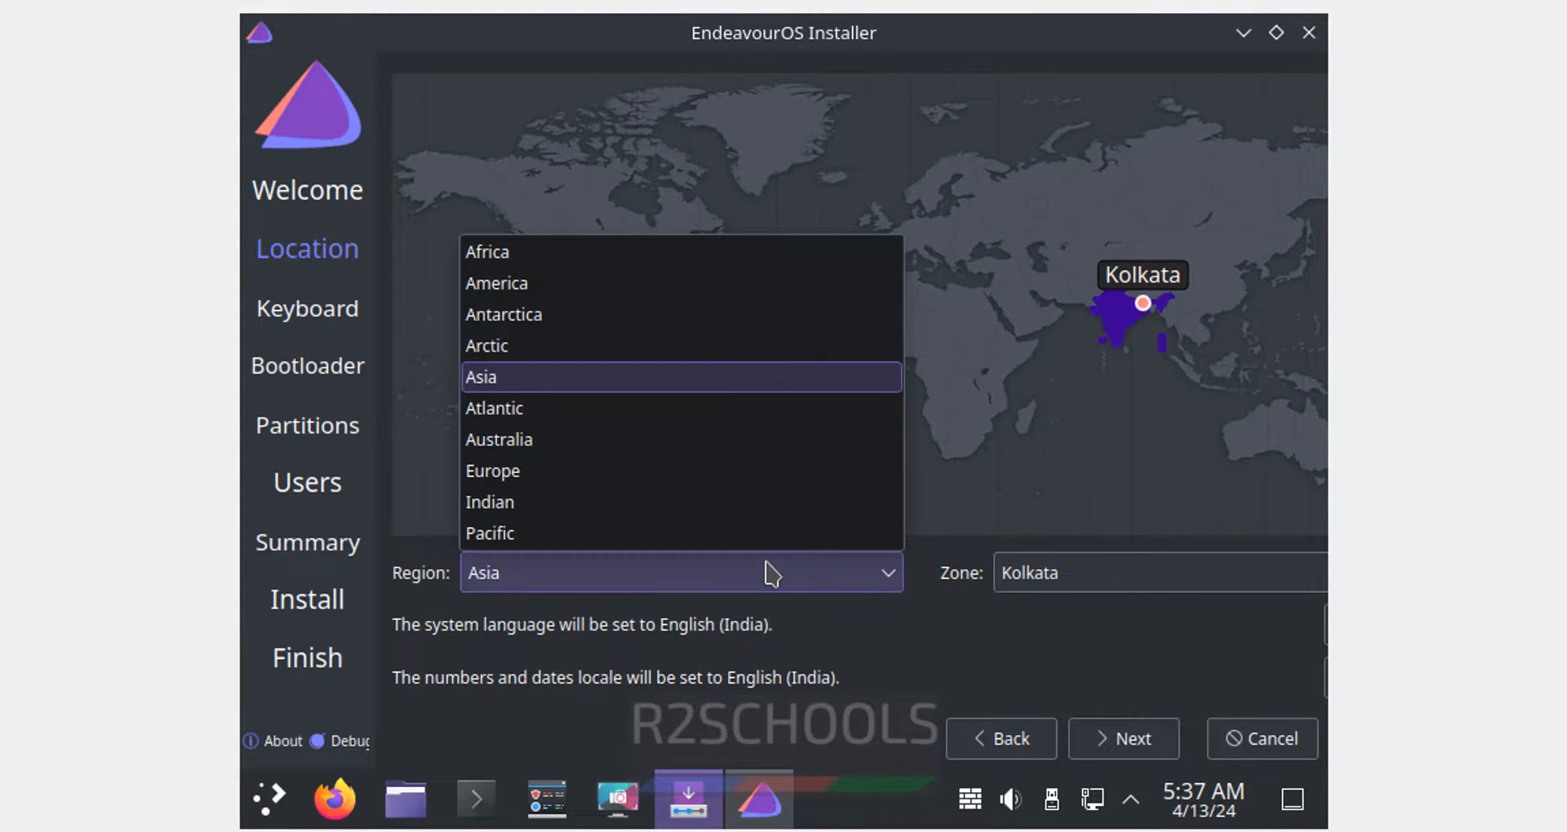
left_click(1069, 582)
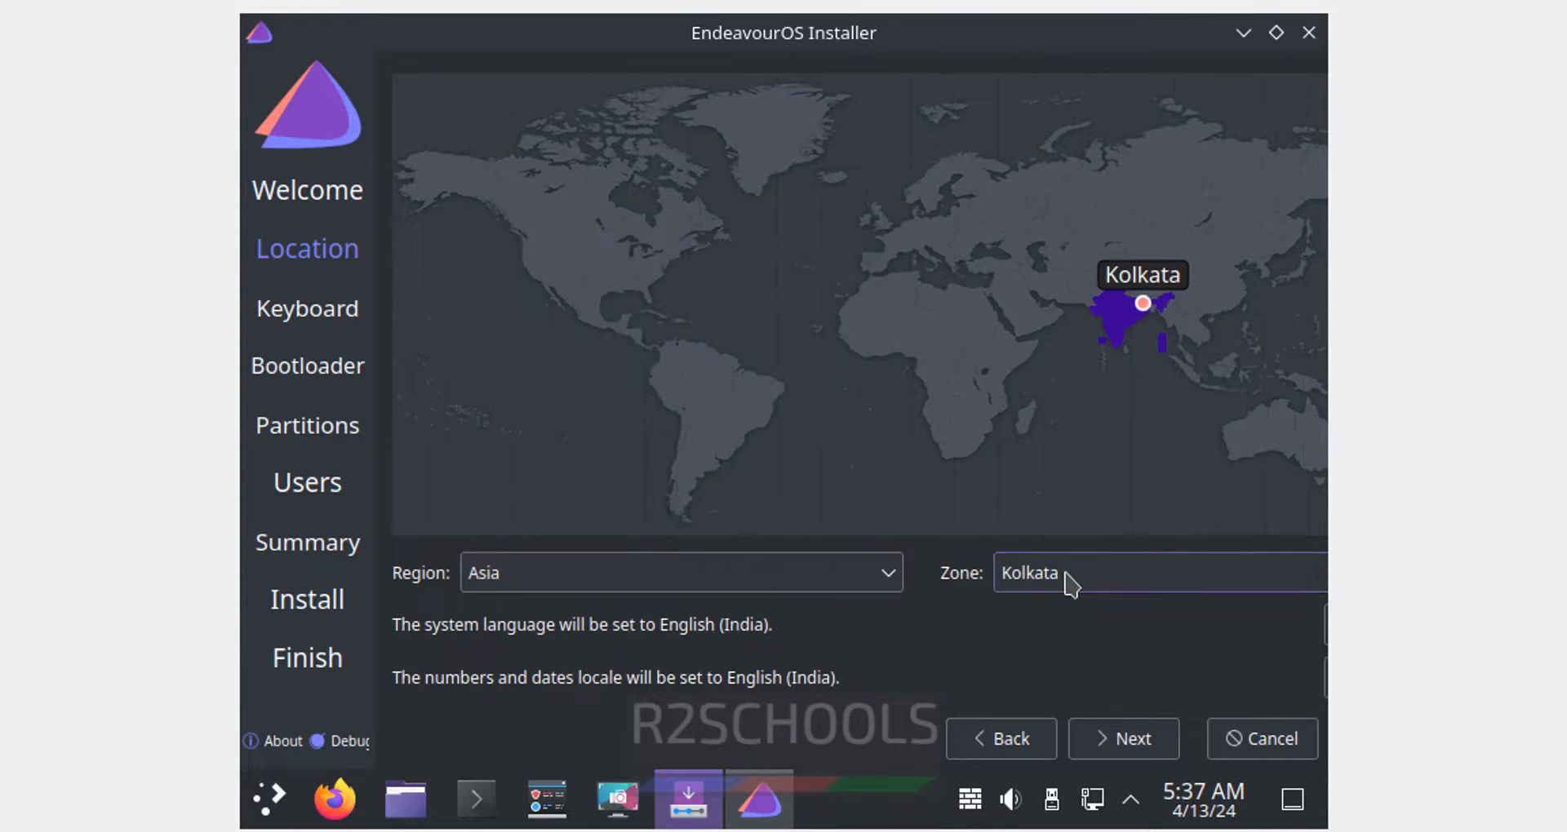
left_click(886, 574)
left_click(1114, 577)
left_click(1115, 577)
left_click(920, 645)
left_click(1134, 753)
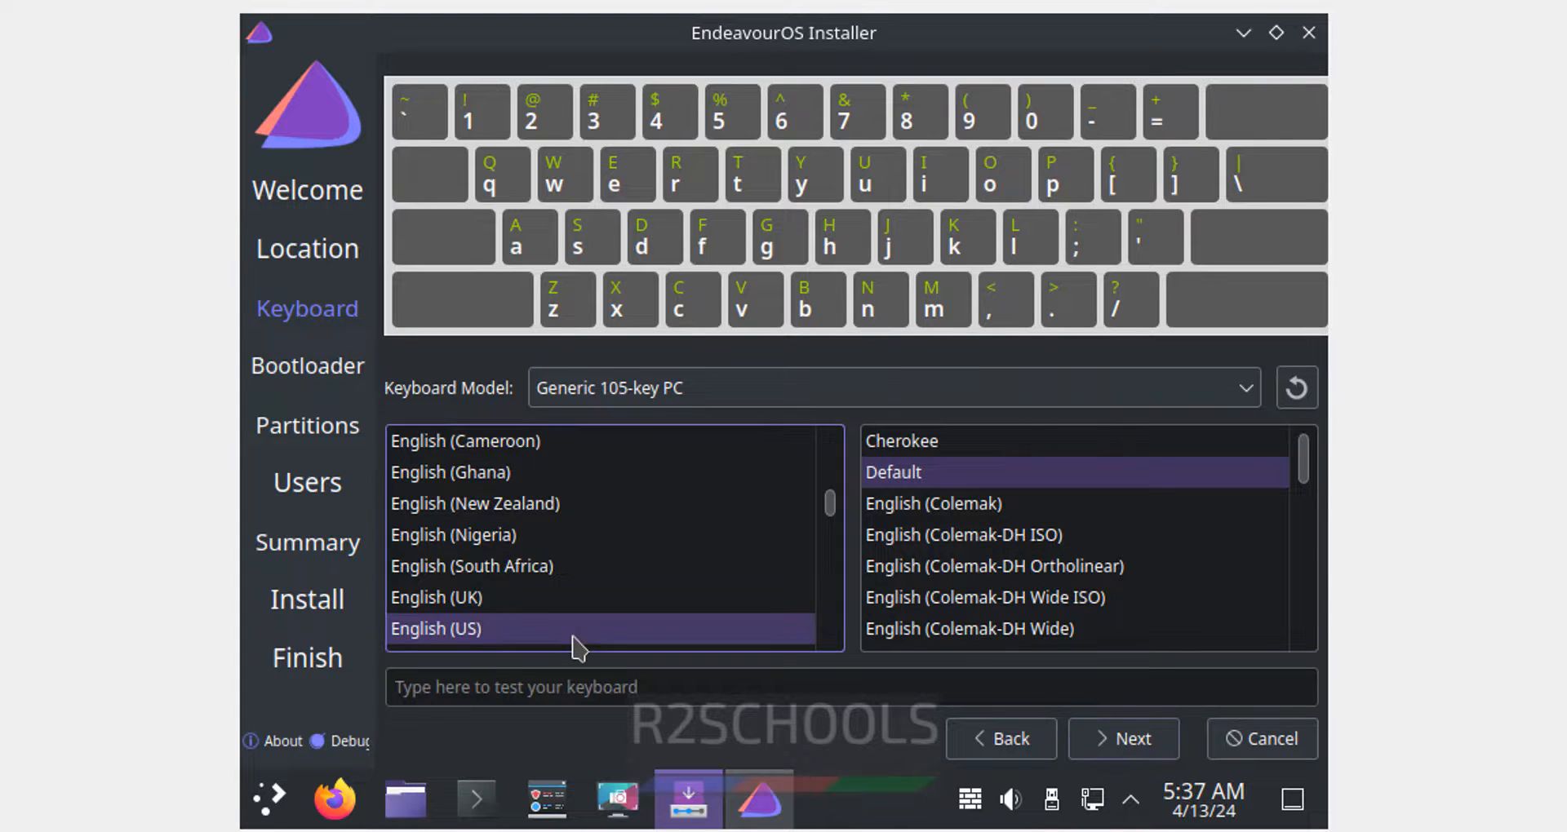
- Keep the default keyboard layout and GRUB bootloader, and choose to erase the whole 100 GiB disk
left_click(1136, 744)
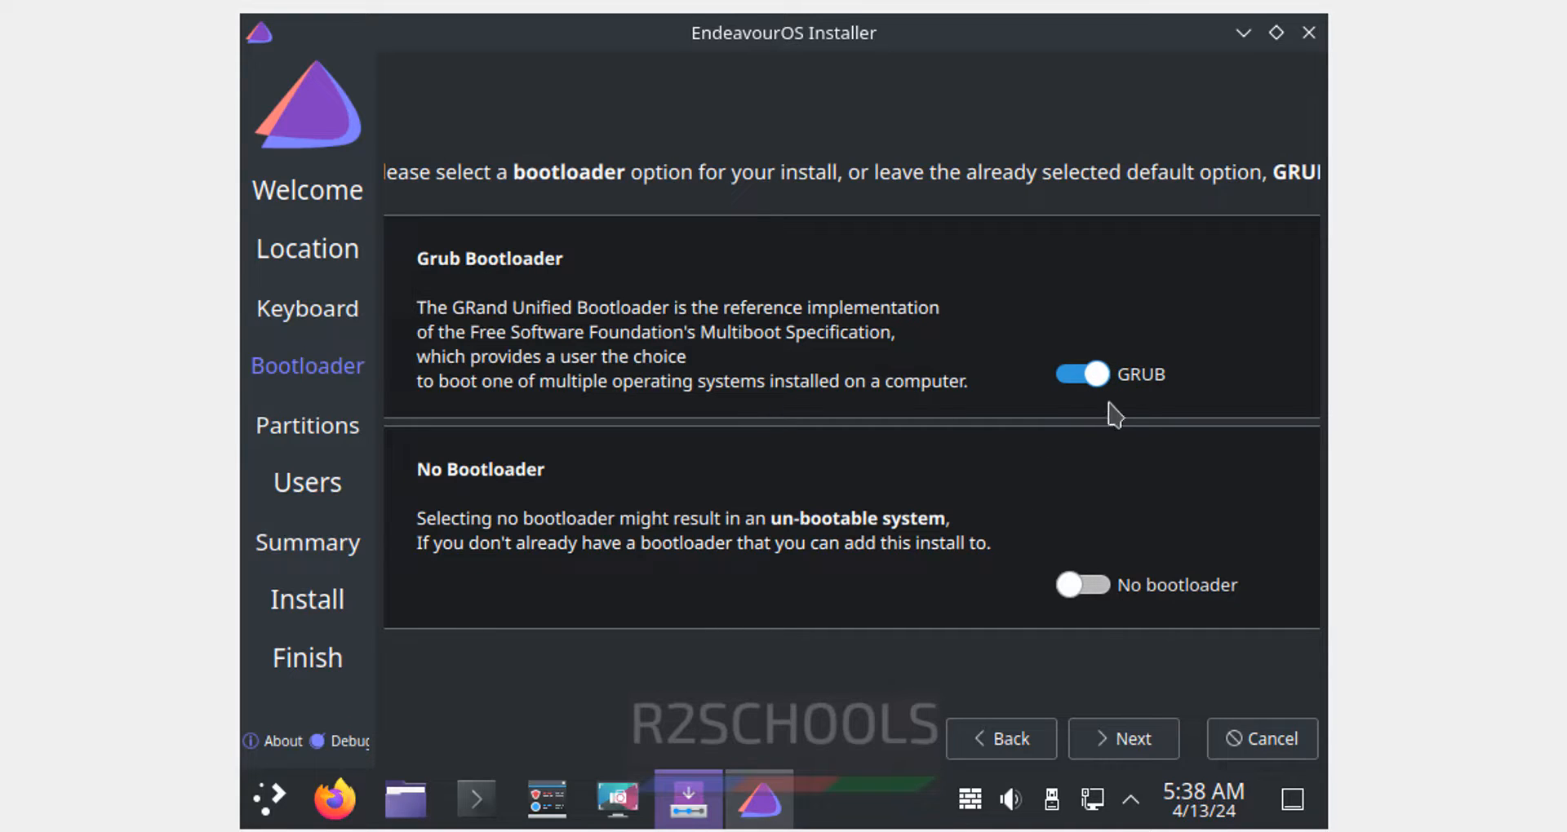
left_click(1105, 743)
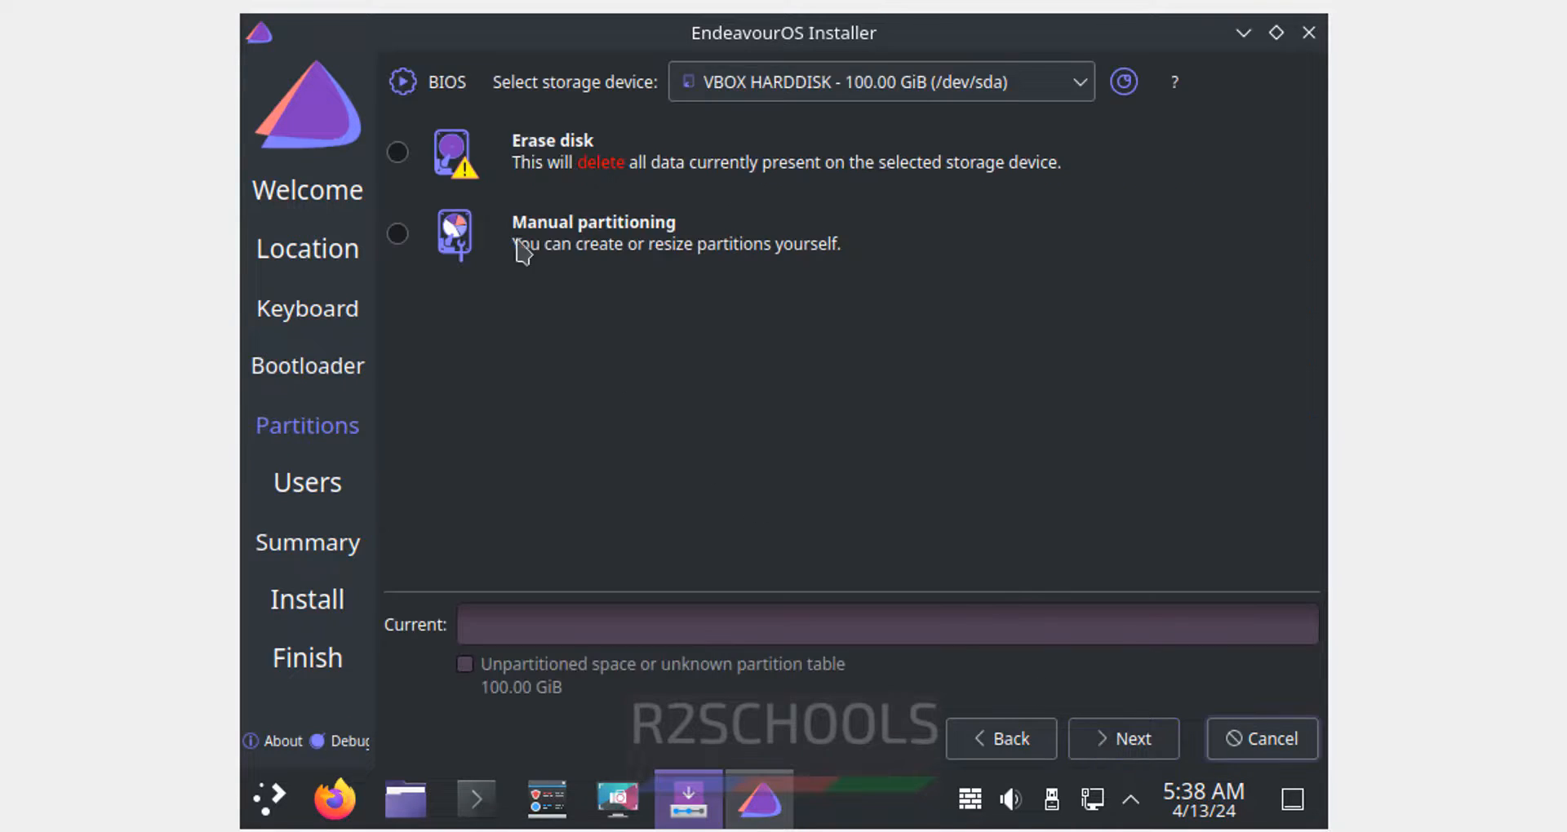
left_click(398, 153)
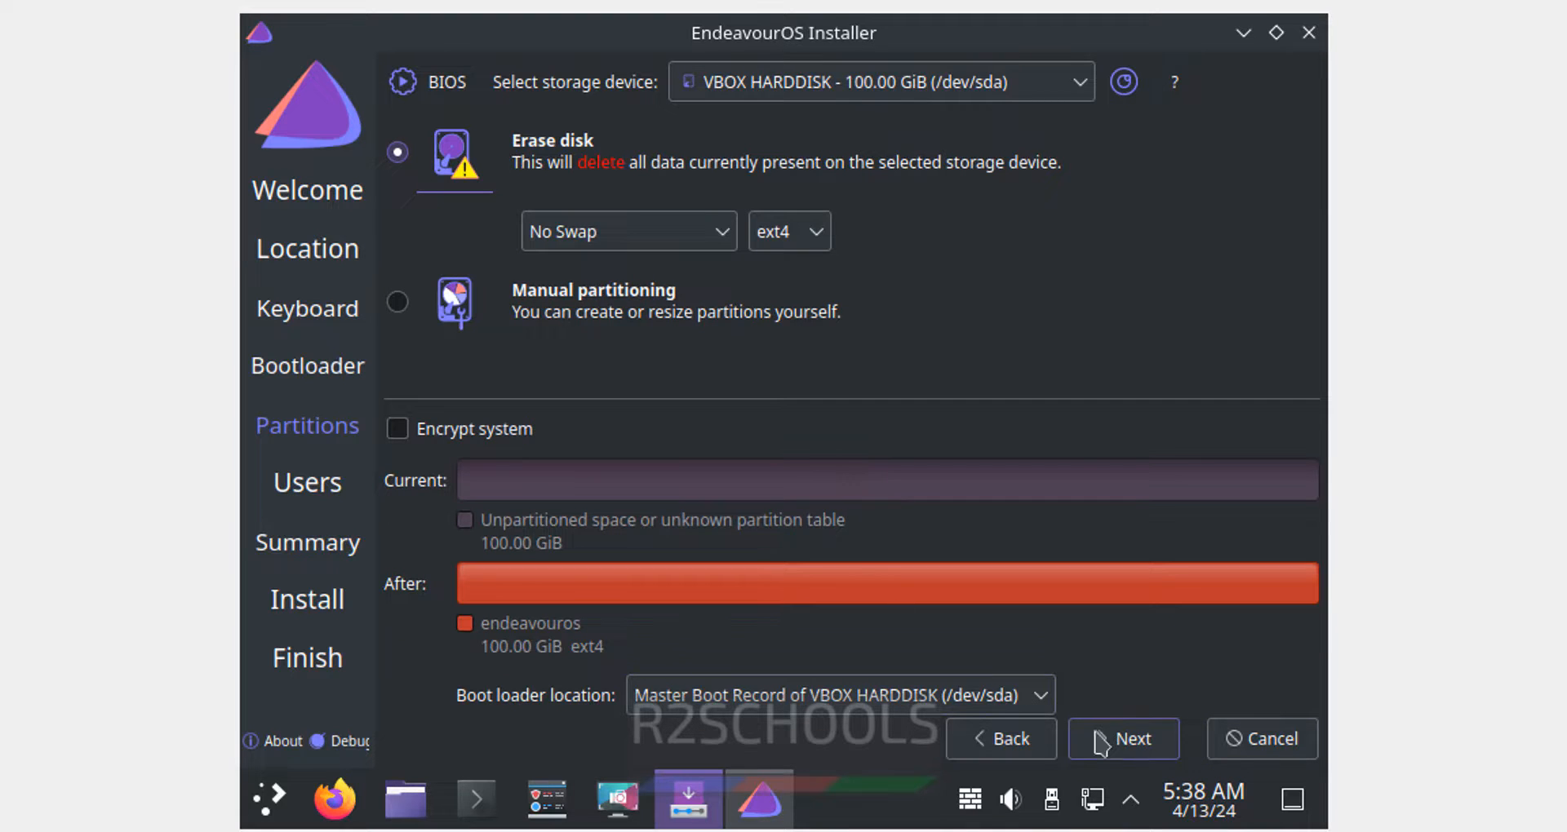
left_click(1136, 742)
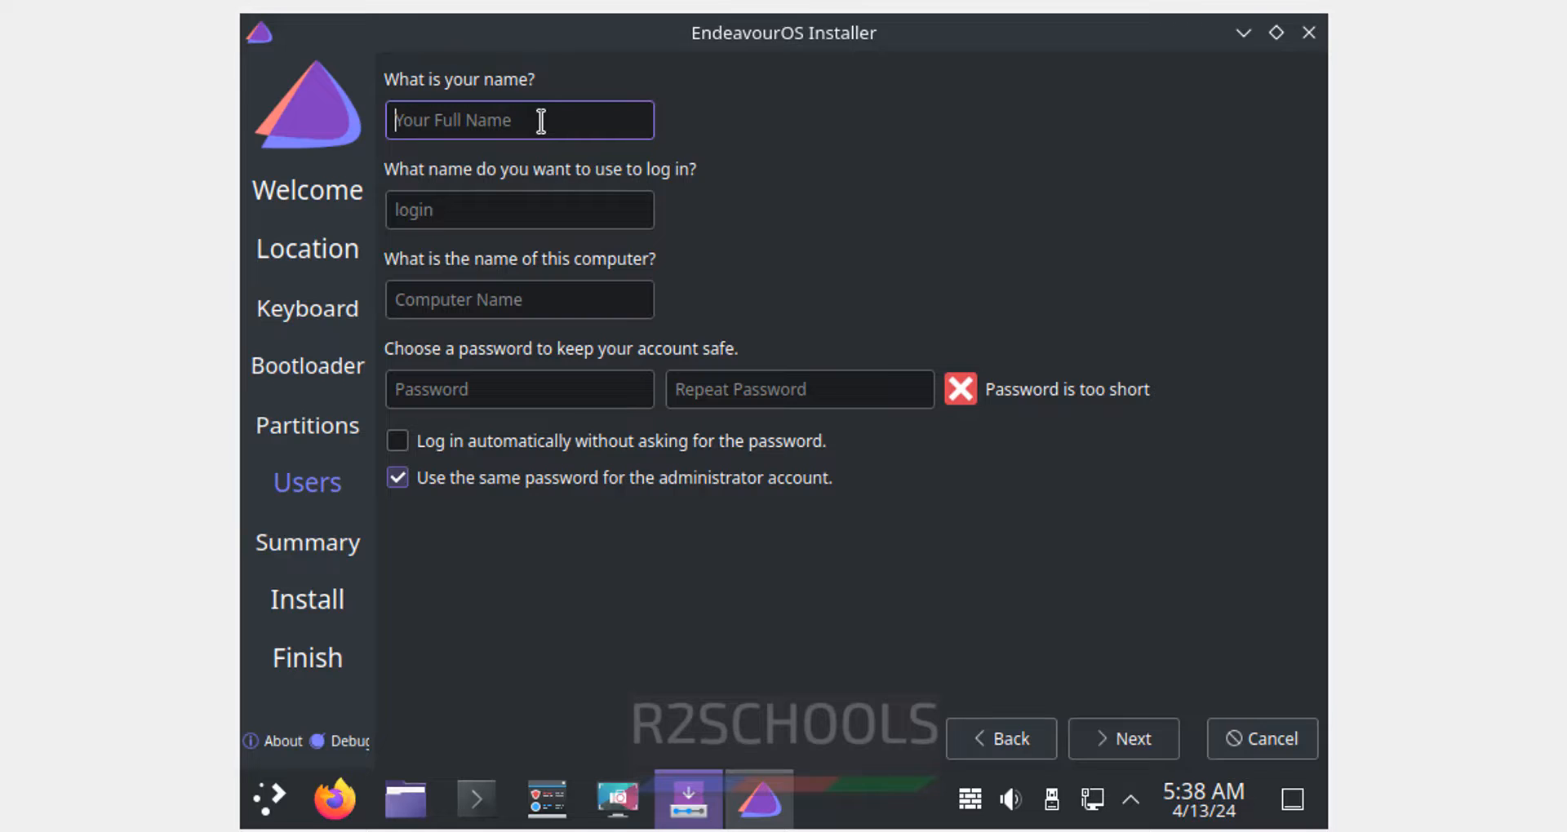
- Enter the user's full name and login, and change the computer name to eos2024
type("r2schools")
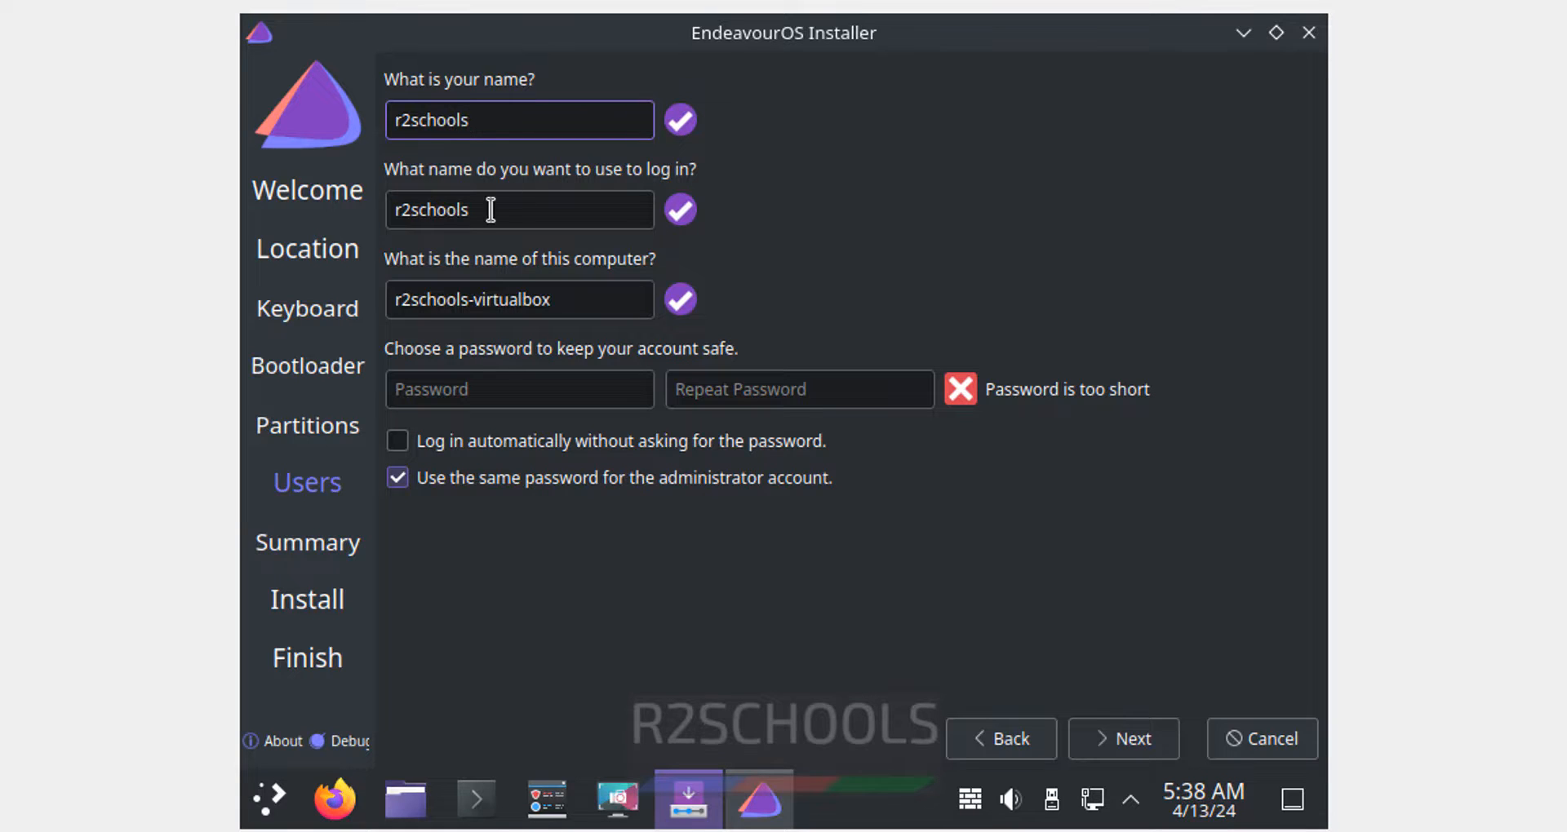
left_click_drag(514, 221, 397, 221)
left_click_drag(561, 305, 360, 304)
type("eso204")
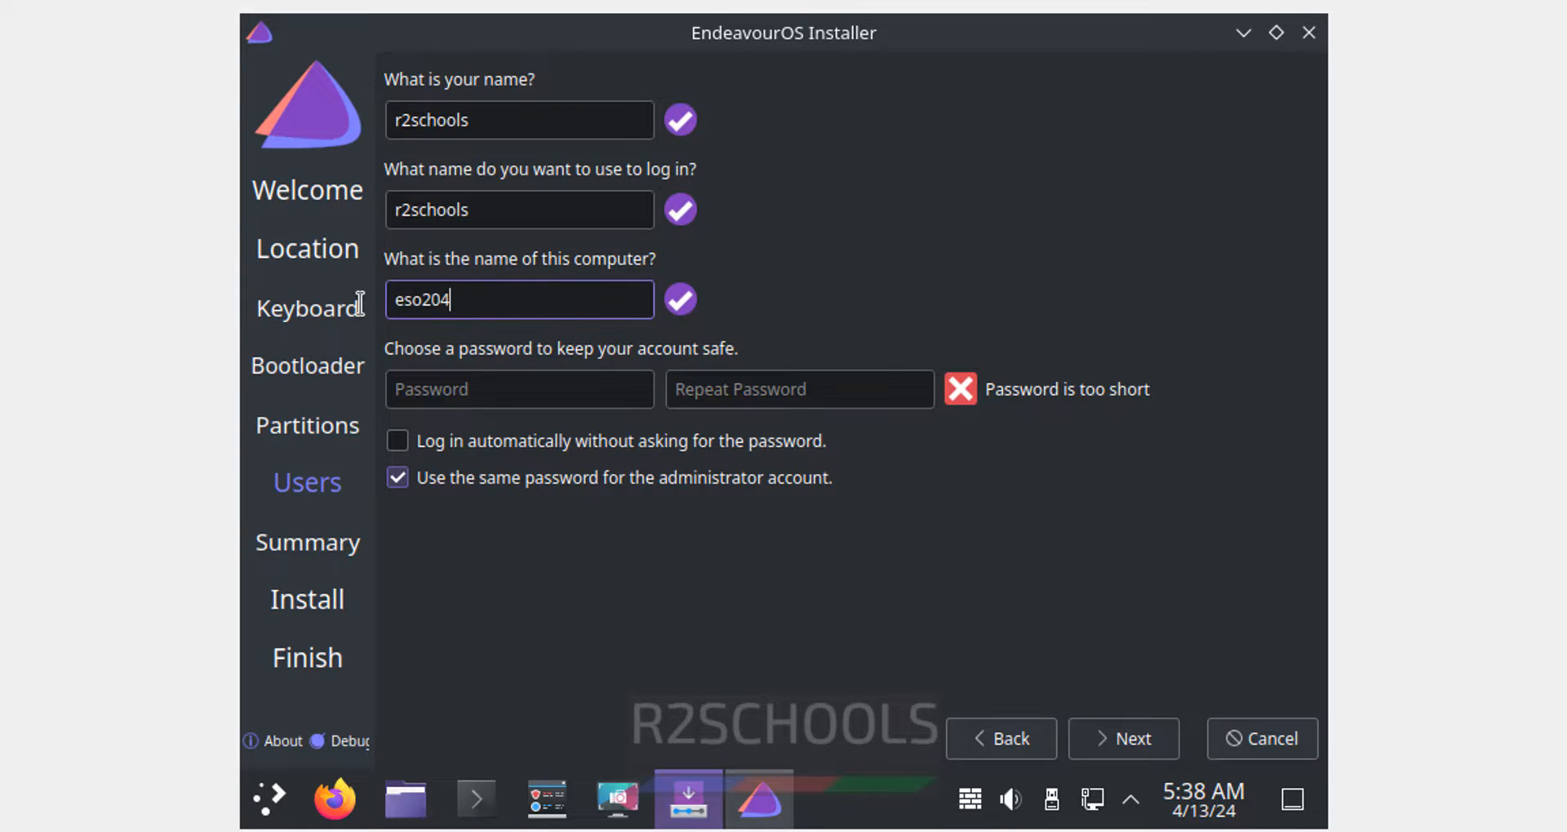
key("BackSpace")
key("BackSpace")
key("BackSpace")
key("BackSpace")
key("BackSpace")
type("os2")
- Enter the account password, repeat it to confirm, and continue to the summary
left_click(445, 397)
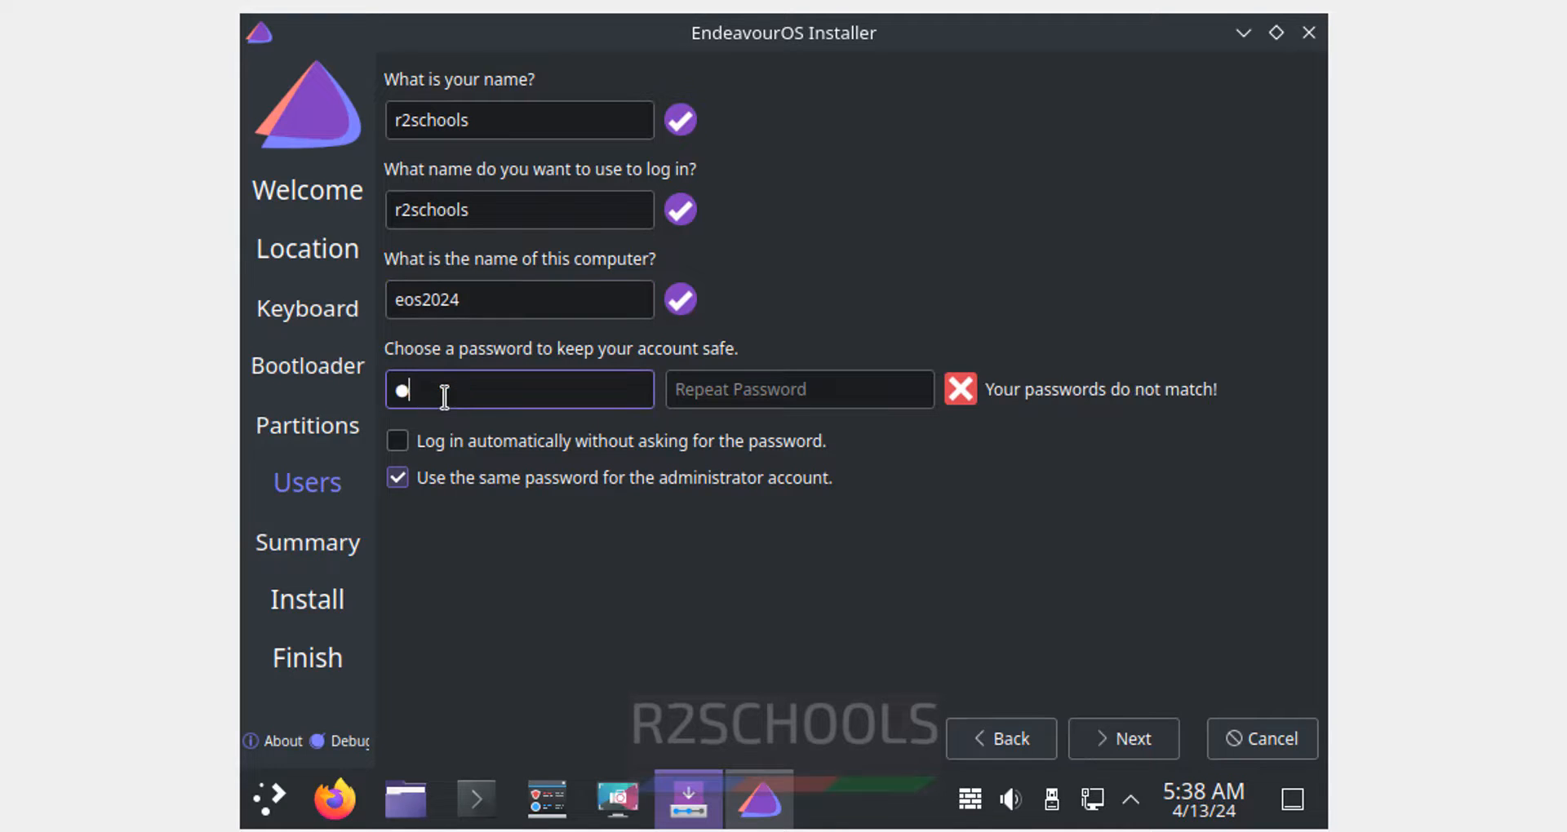
key("Tab")
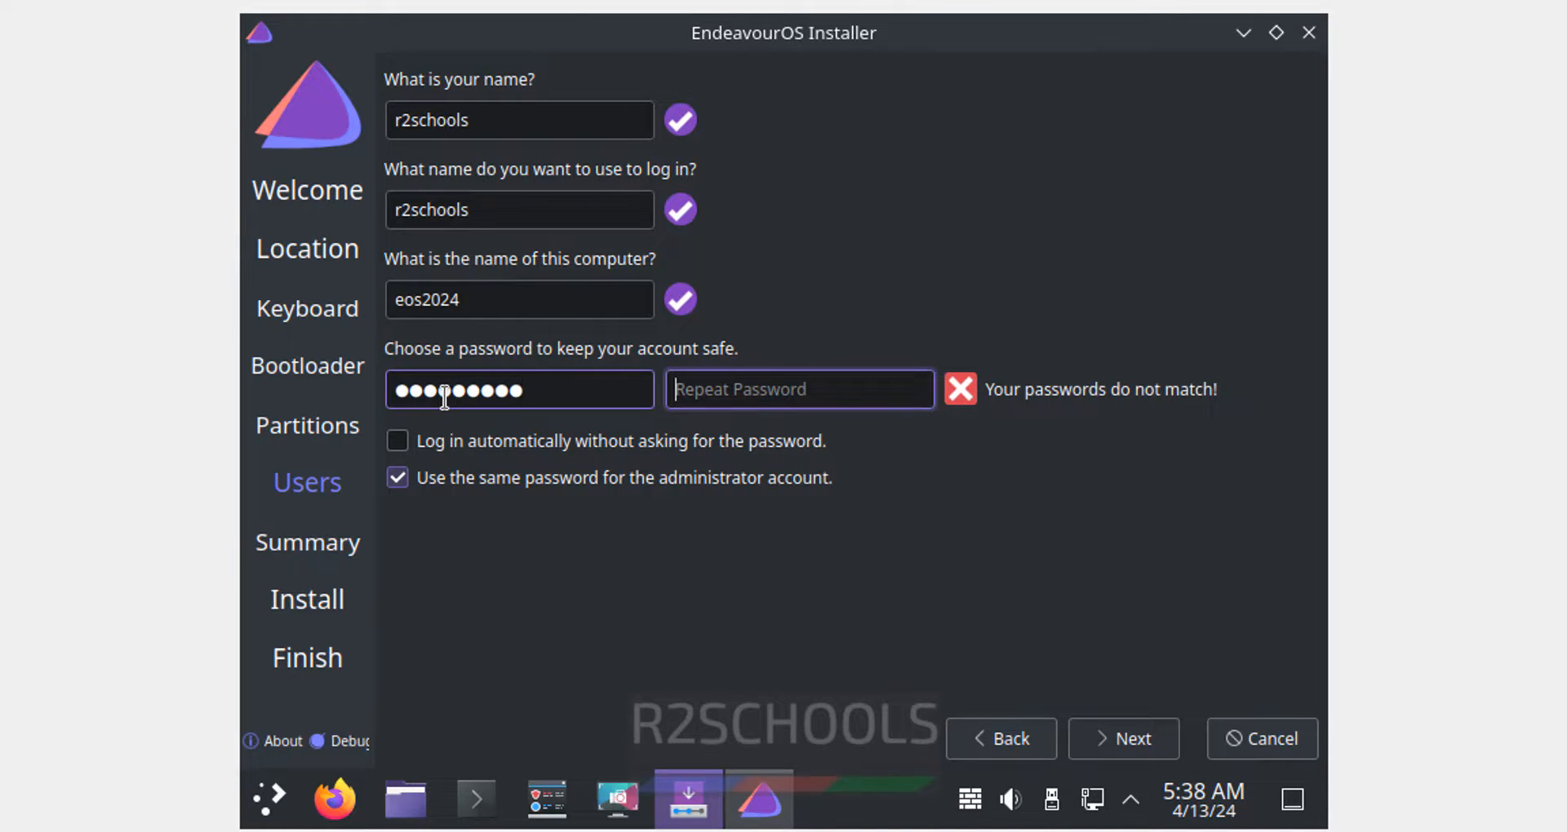
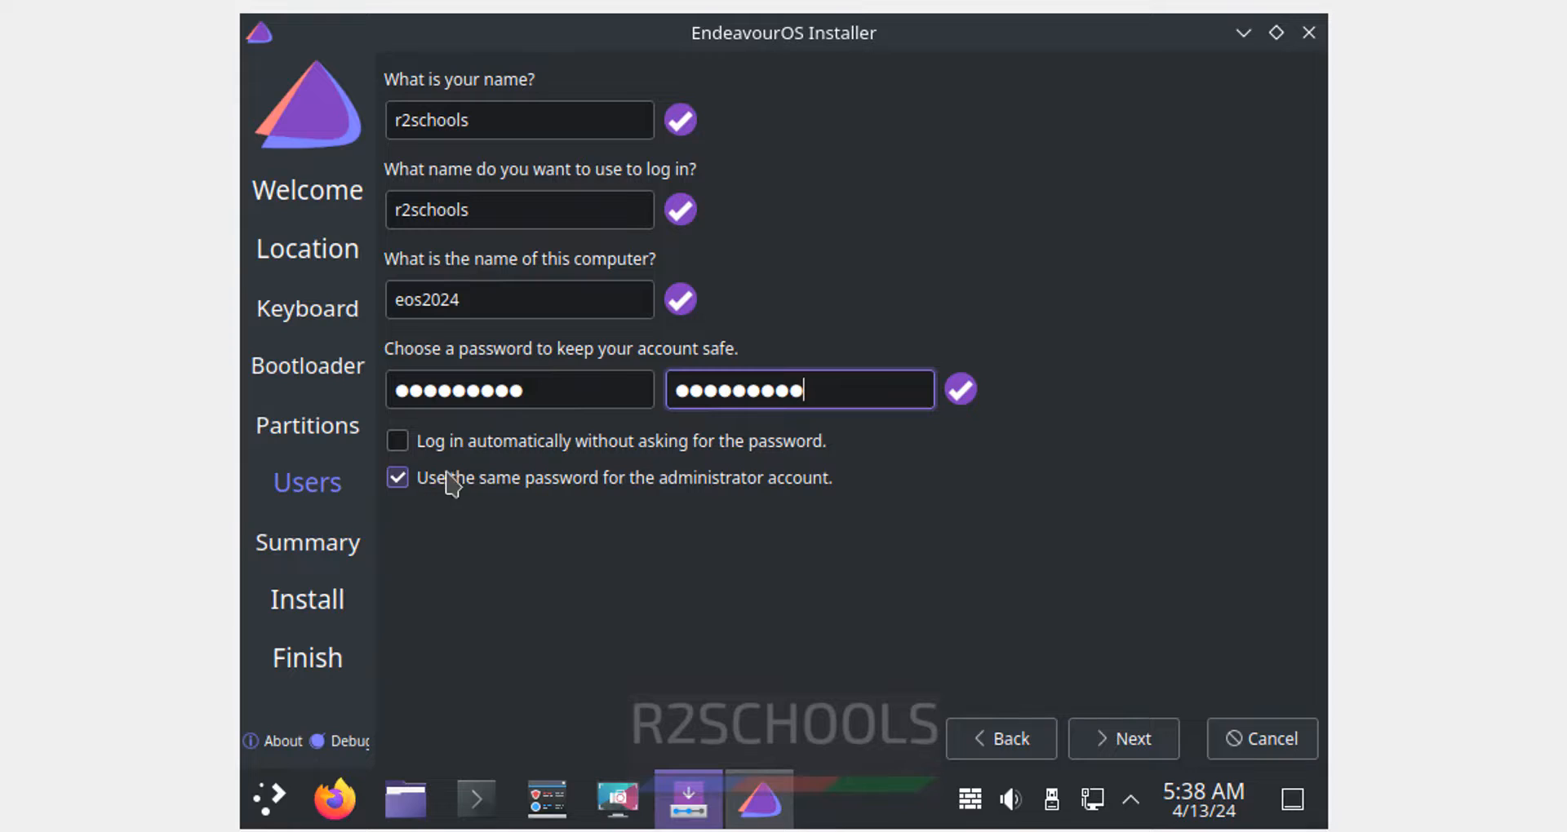
left_click_drag(806, 390, 667, 392)
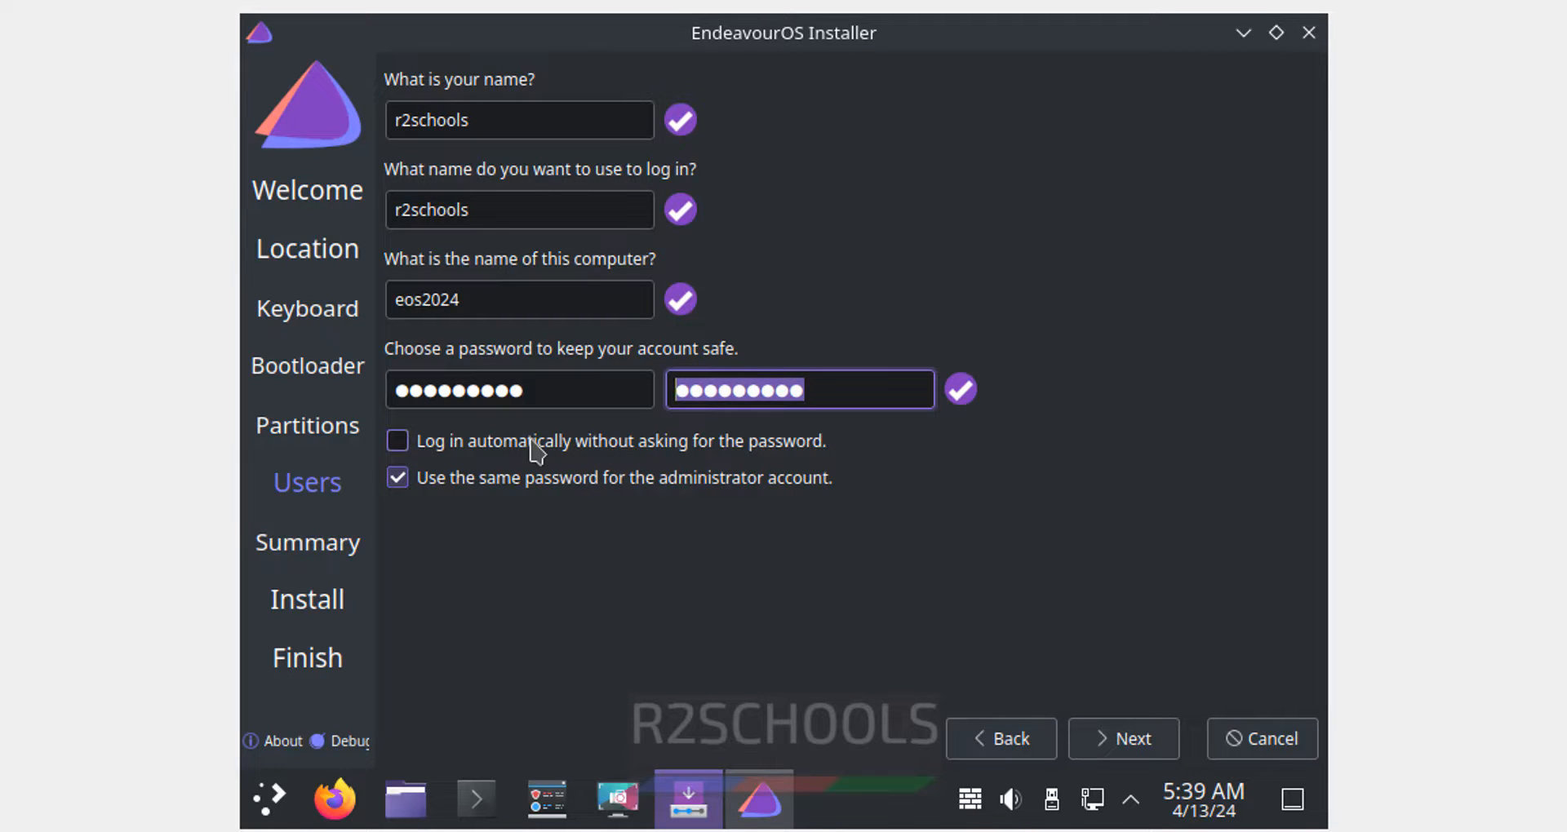
left_click(1126, 752)
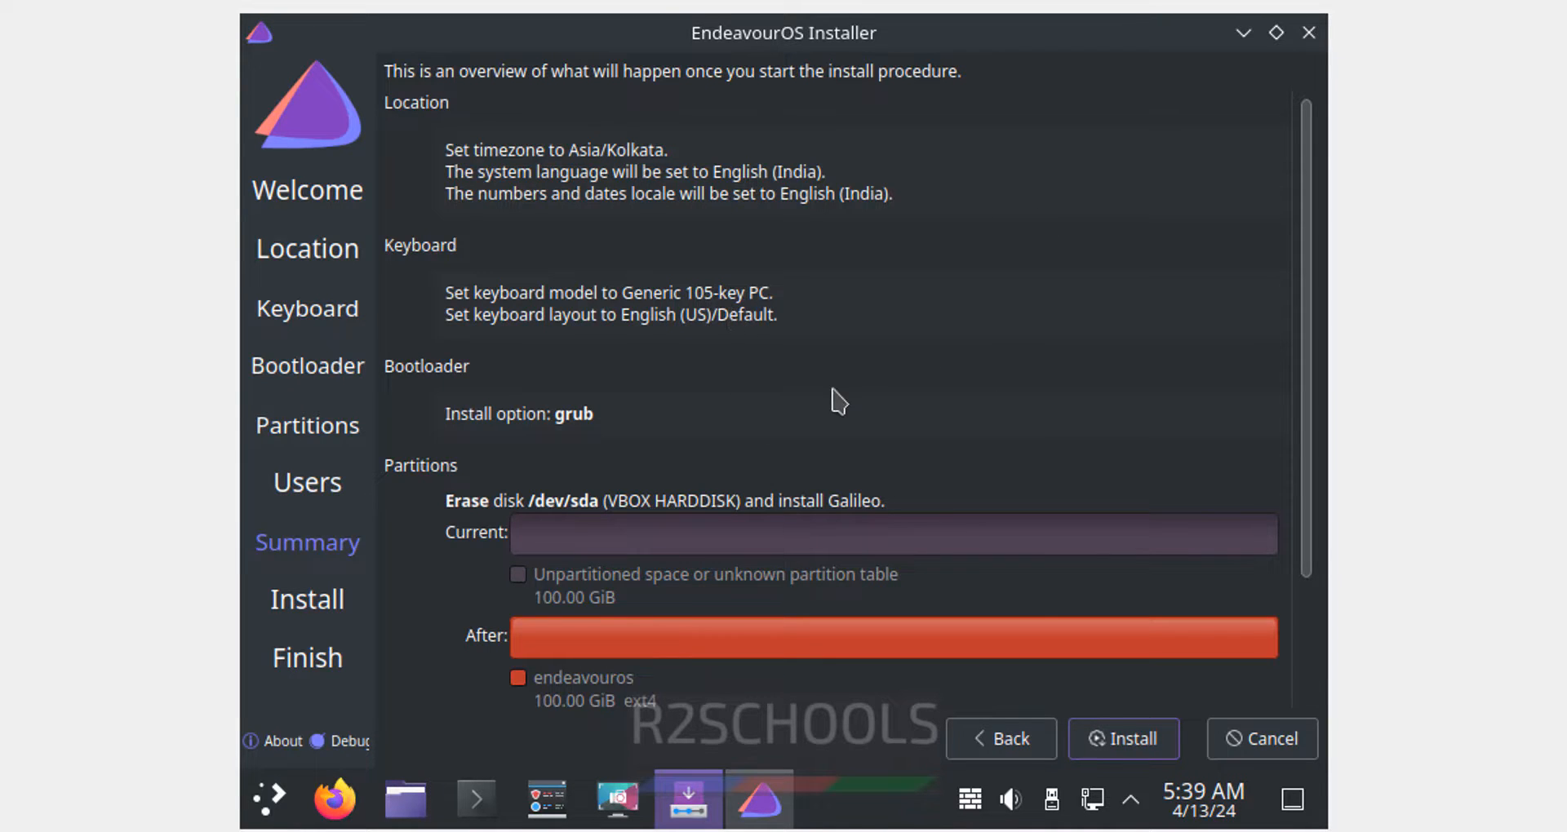
- Start the EndeavourOS installation from the summary and confirm erasing /dev/sda
scroll(1134, 747, "down", 2)
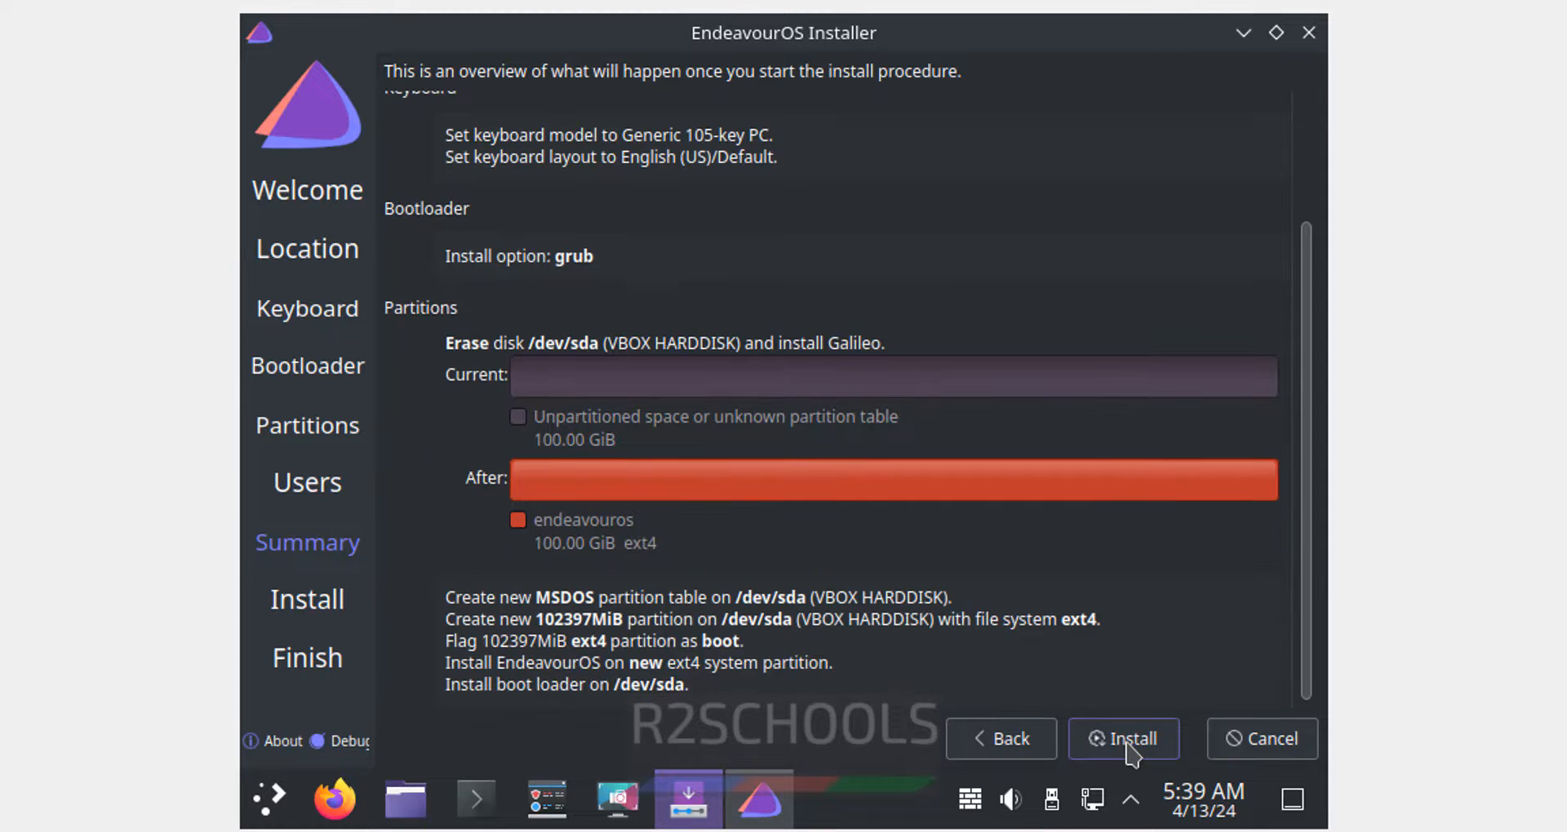
left_click(1131, 744)
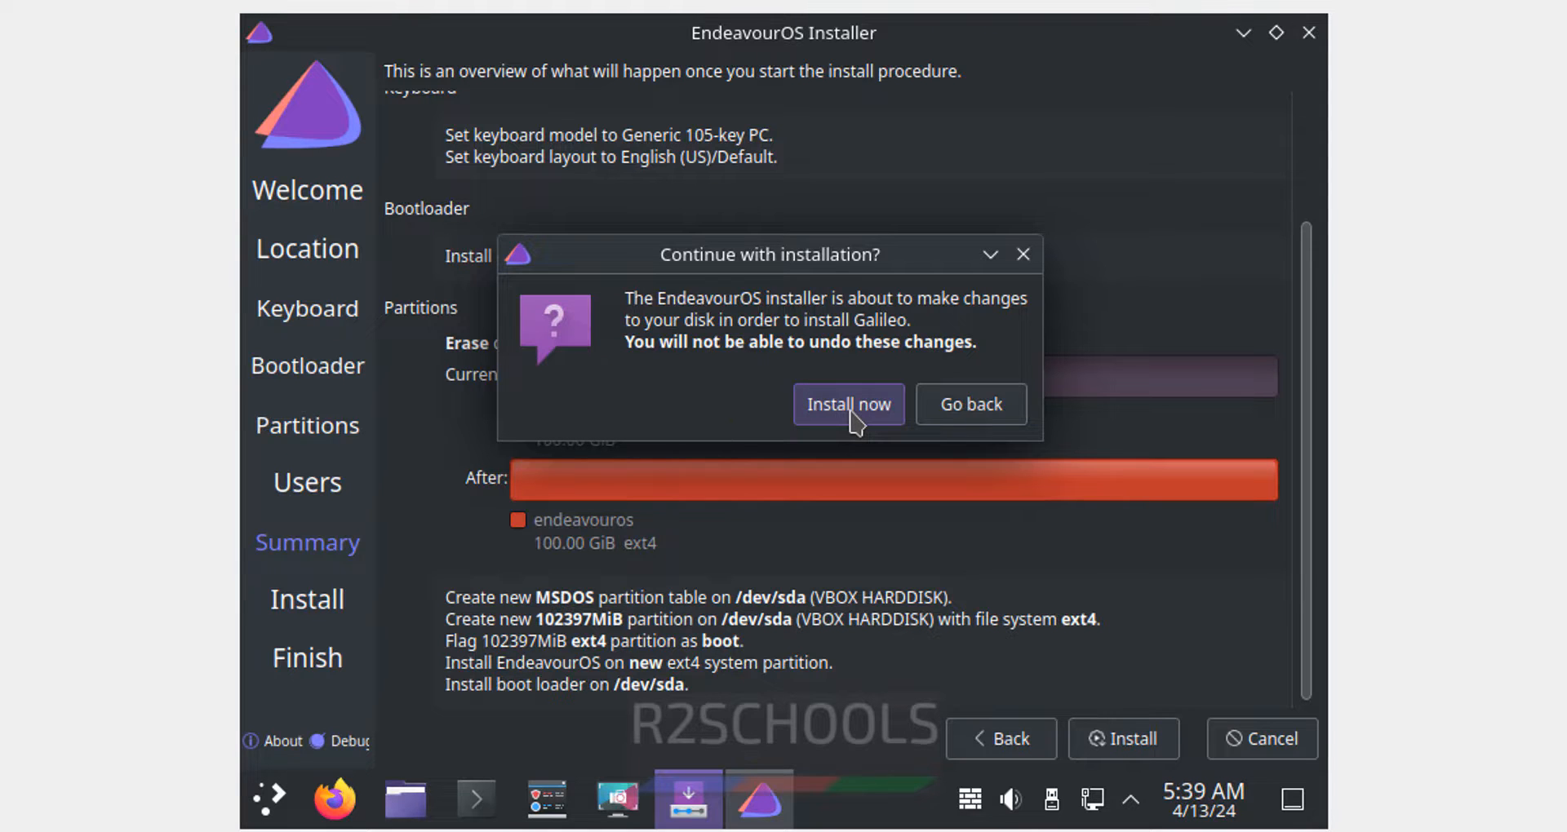
left_click(849, 404)
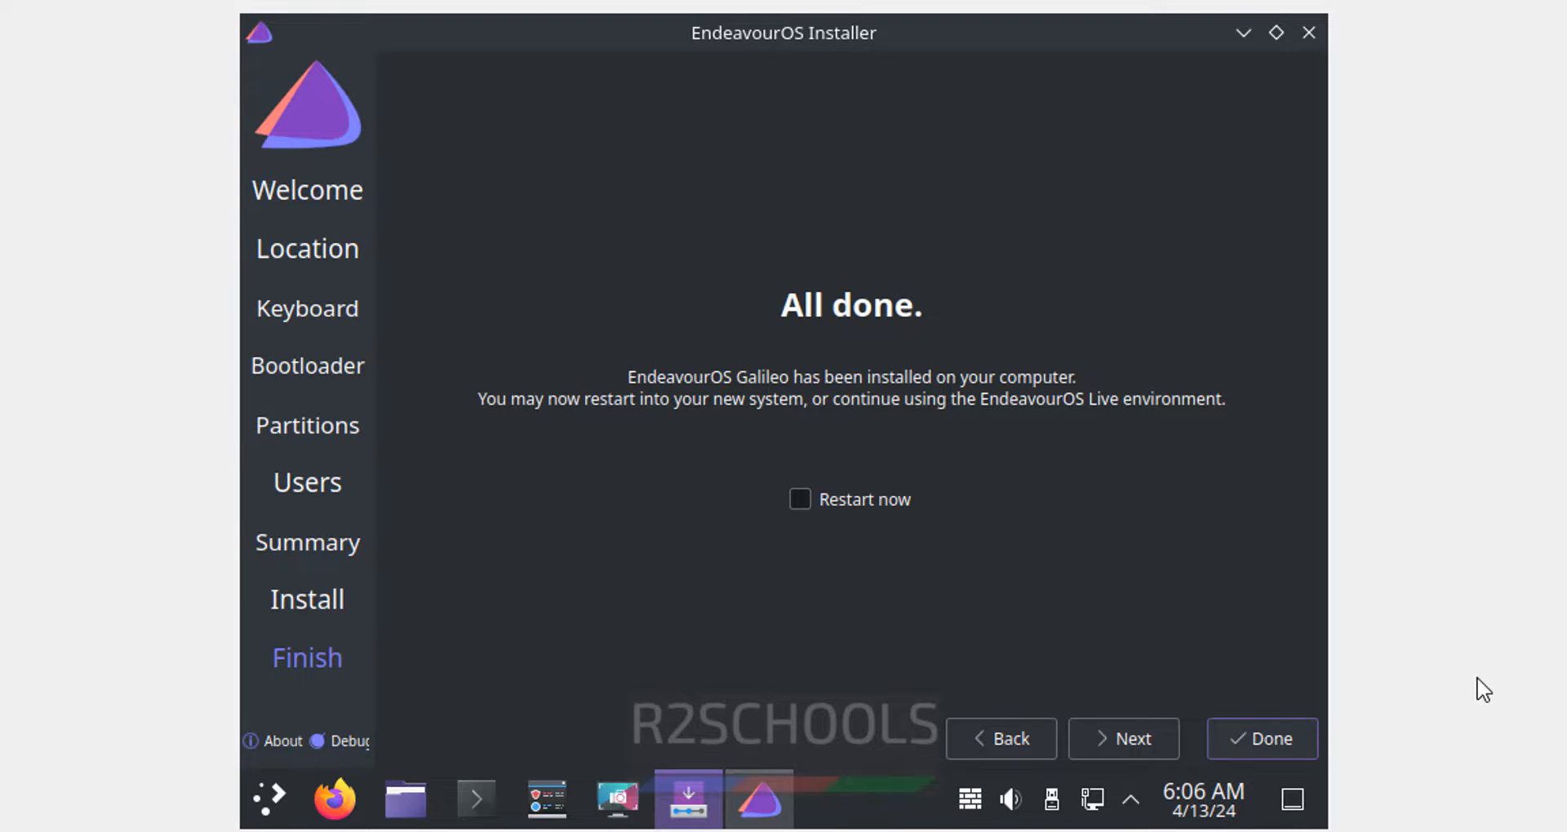
- Tick Restart now and remove the EndeavourOS ISO from the Eos2024 optical drive
left_click(801, 505)
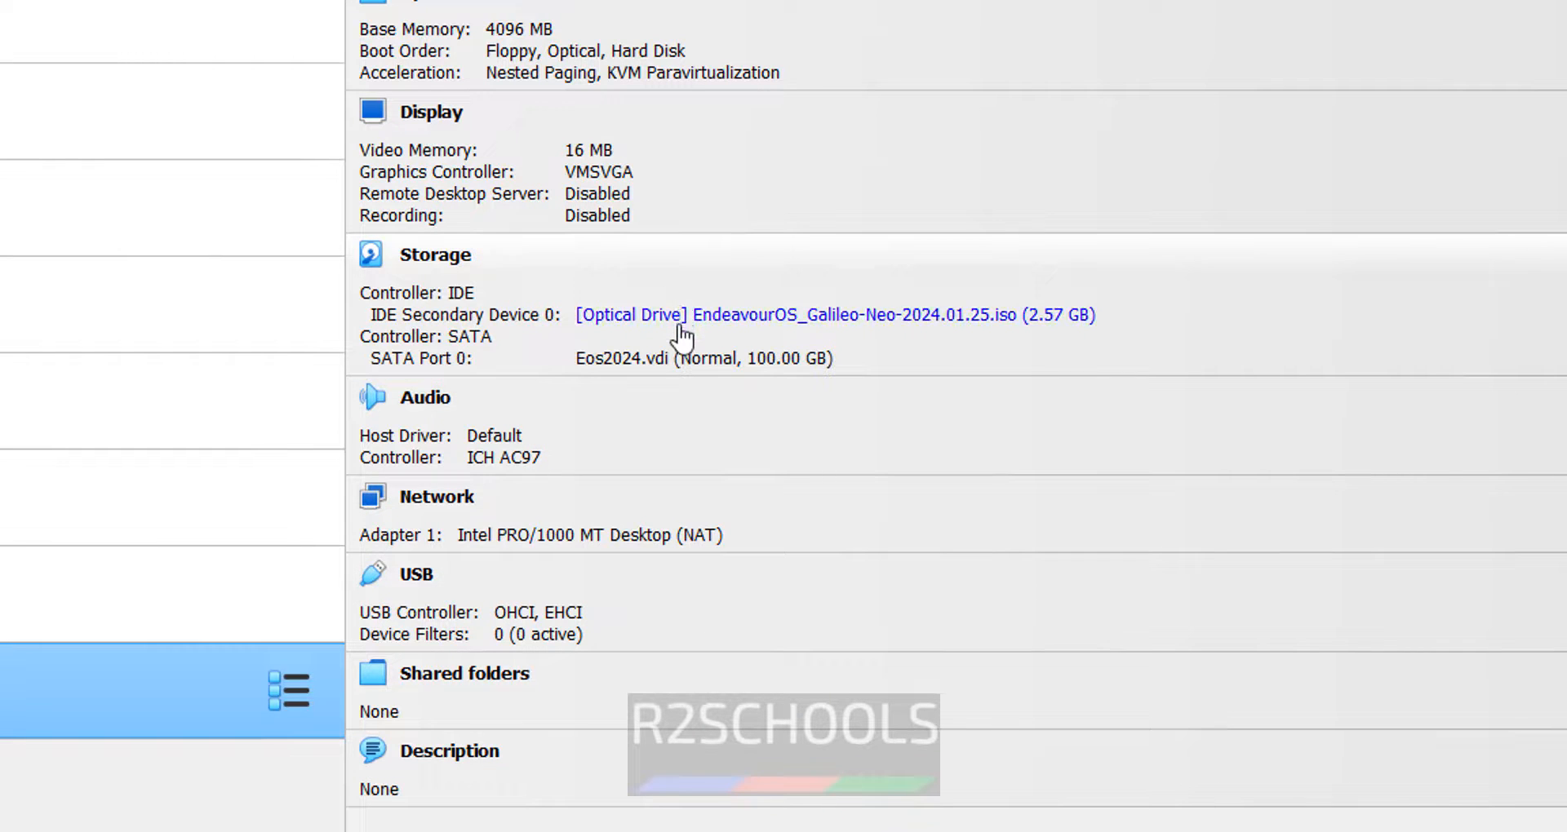
left_click(764, 316)
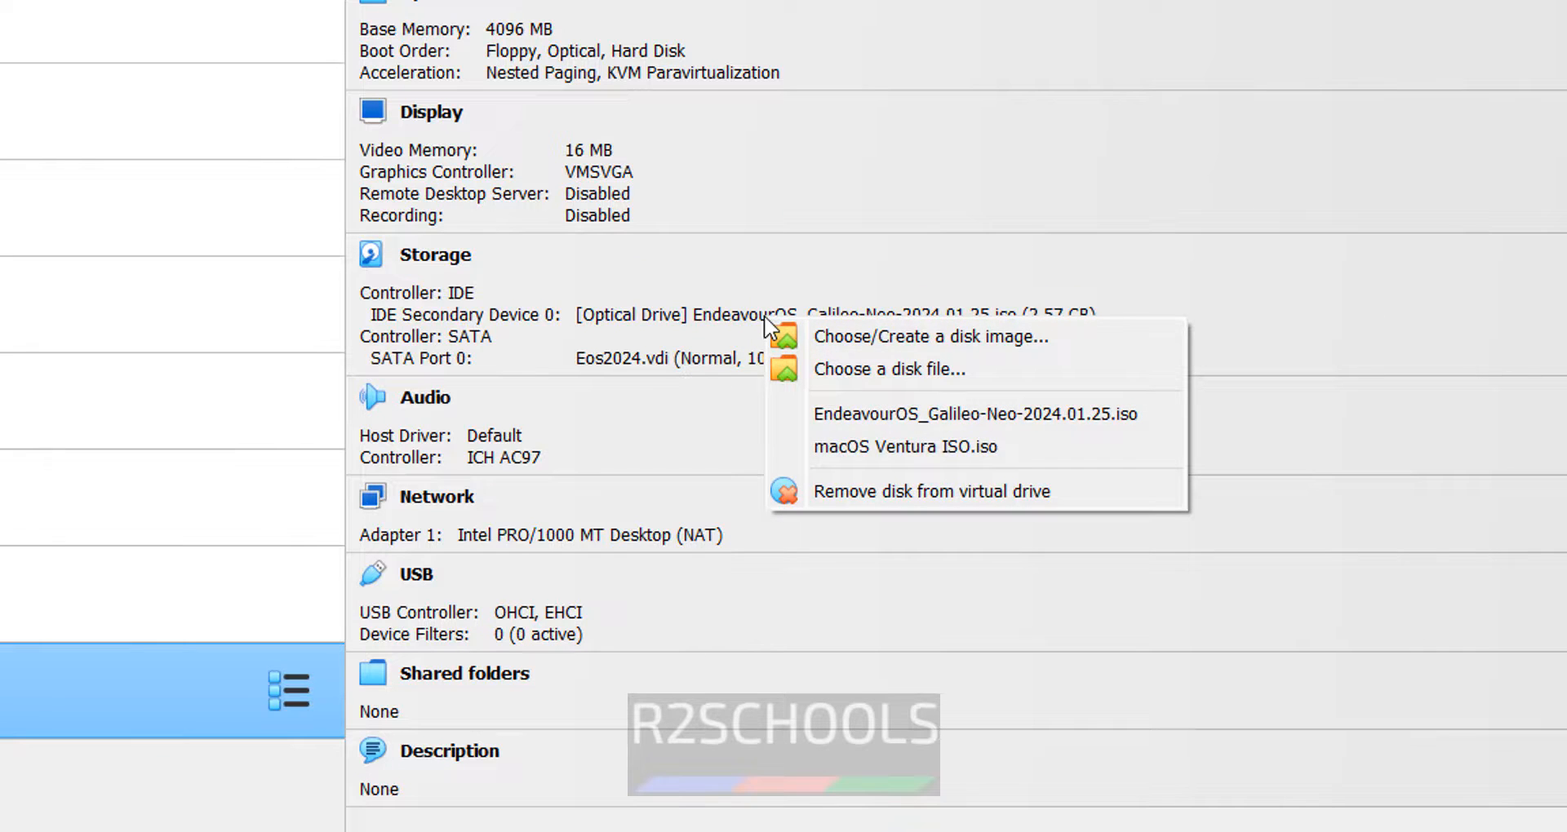
left_click(846, 492)
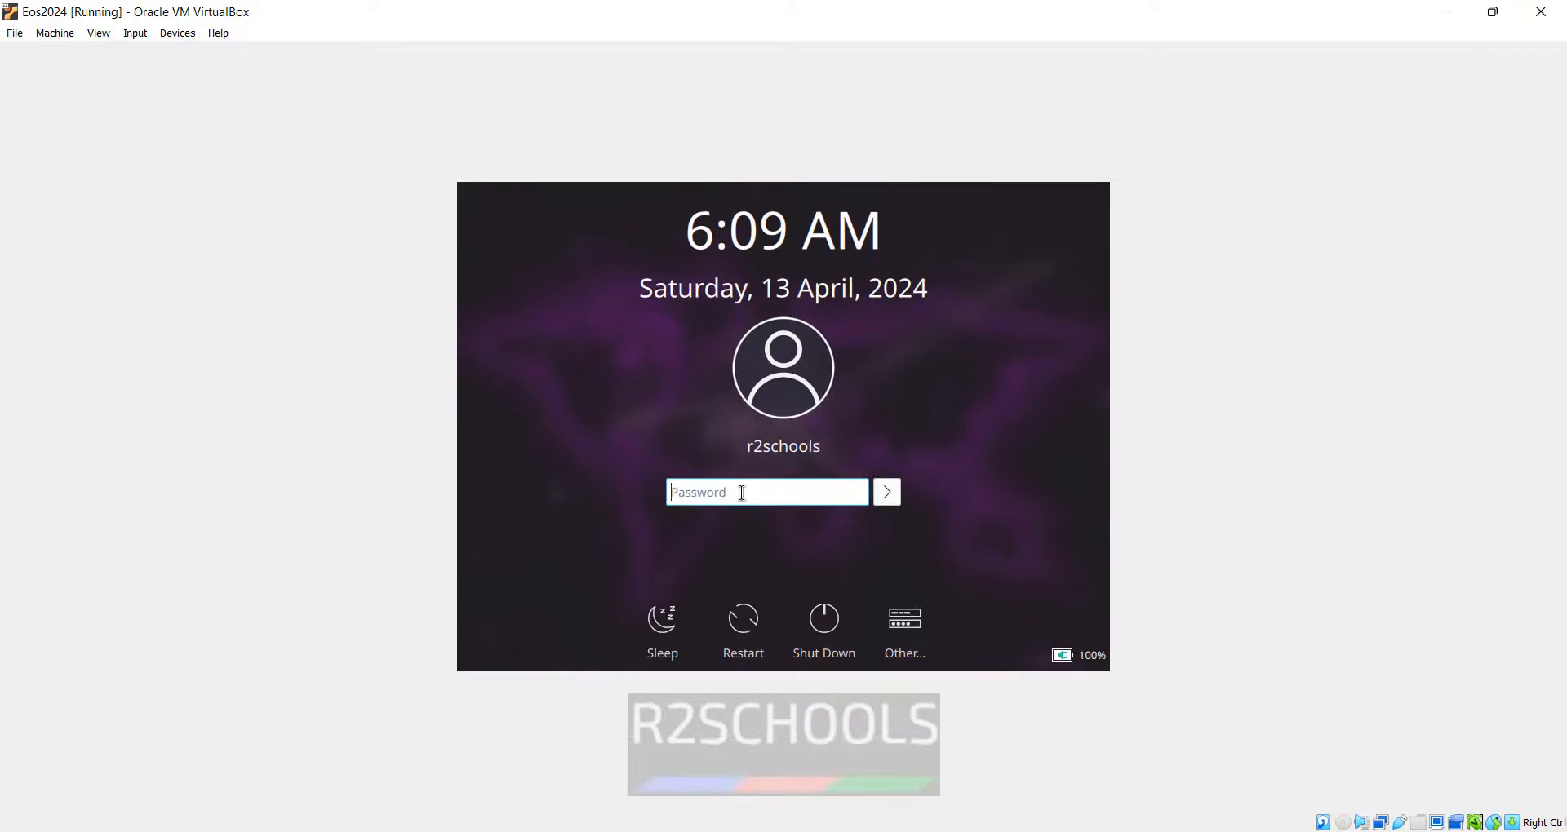
- Log in with the user's password and close the EndeavourOS Welcome window
type("••")
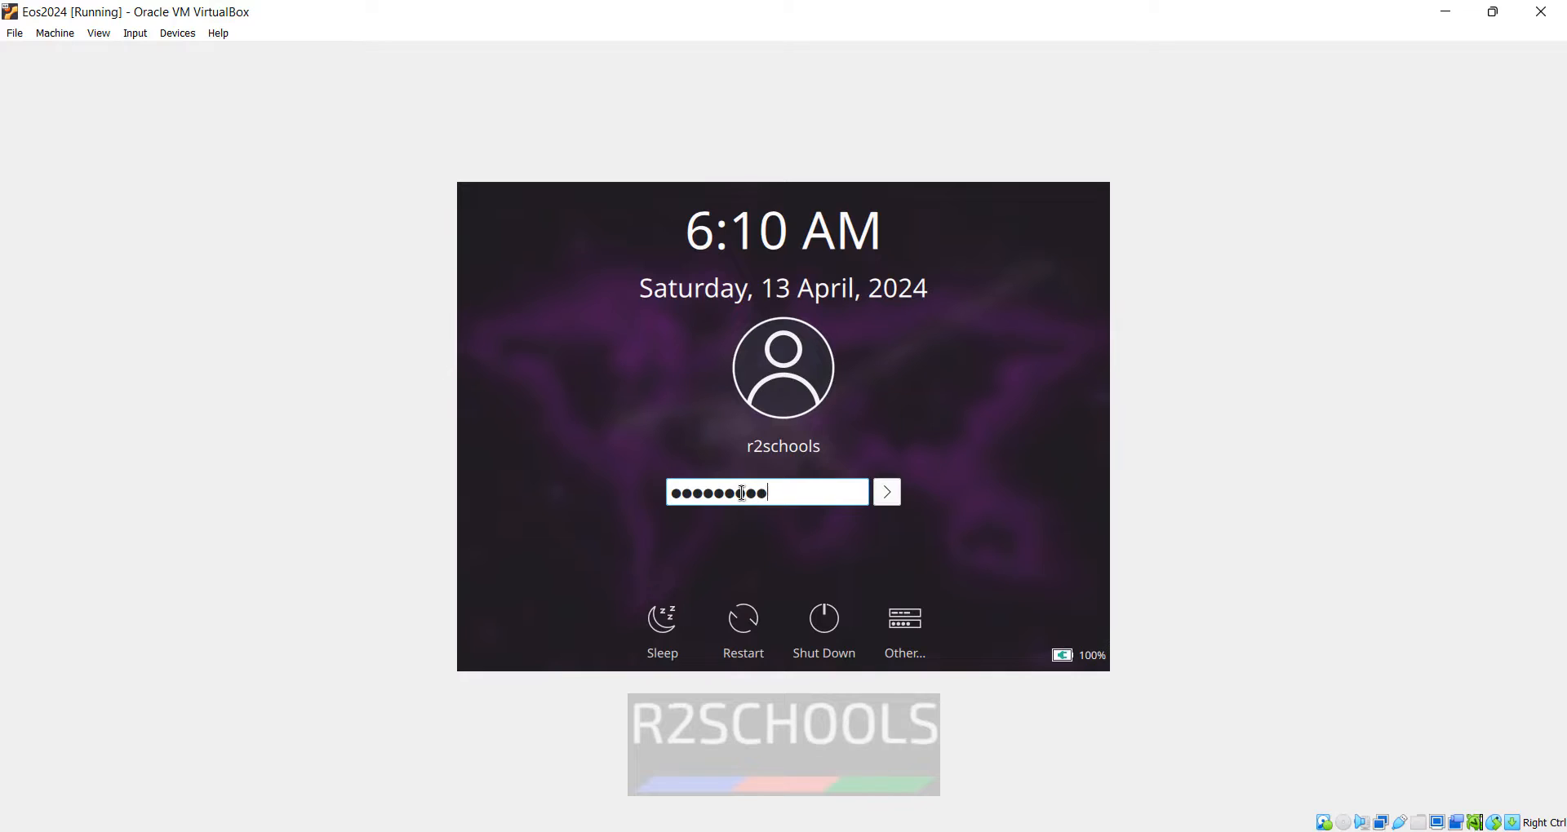
key("Return")
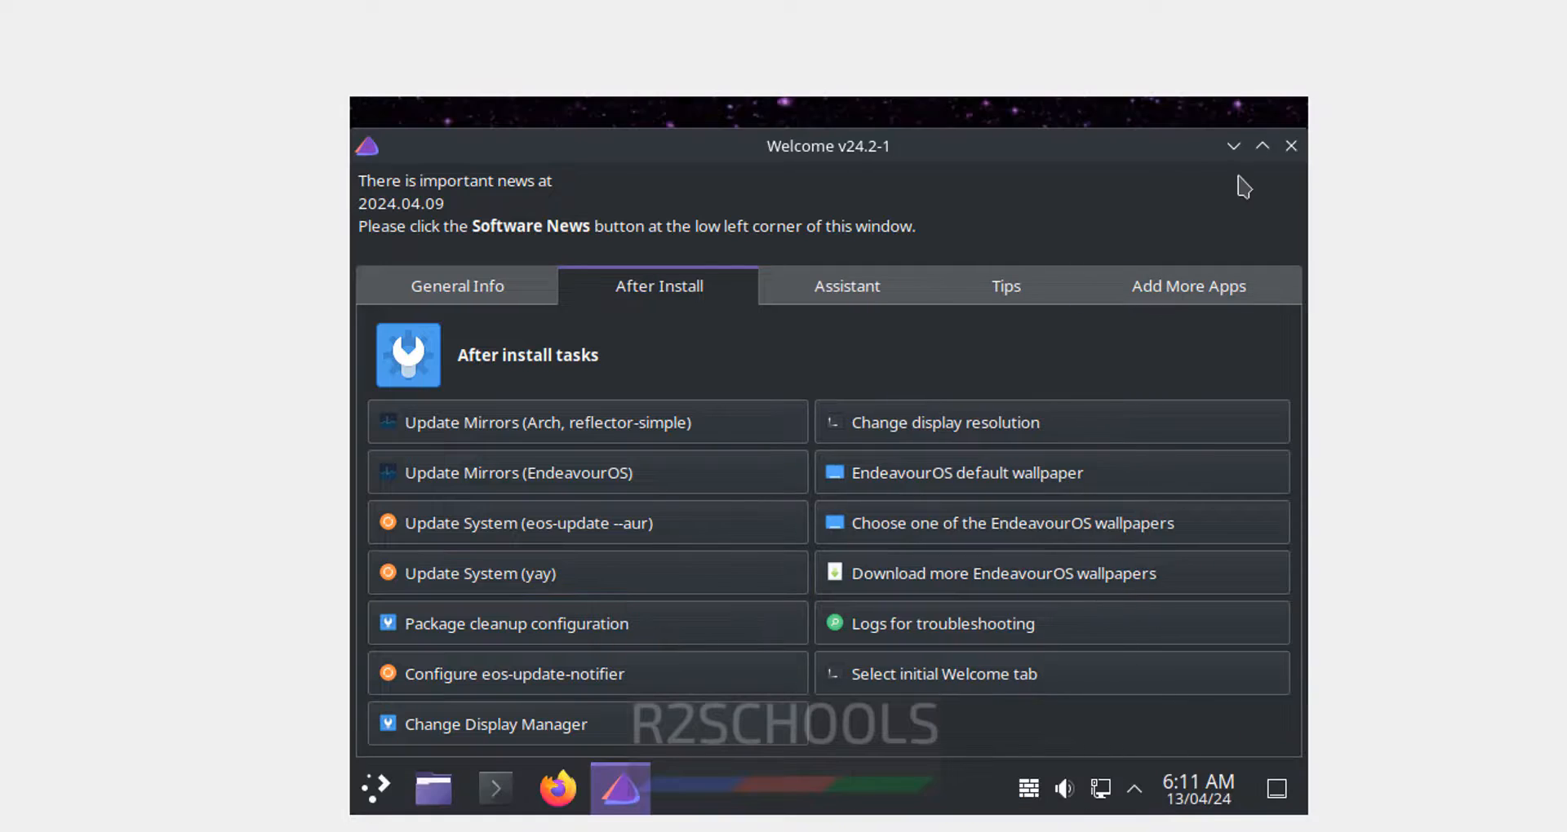
left_click(1288, 148)
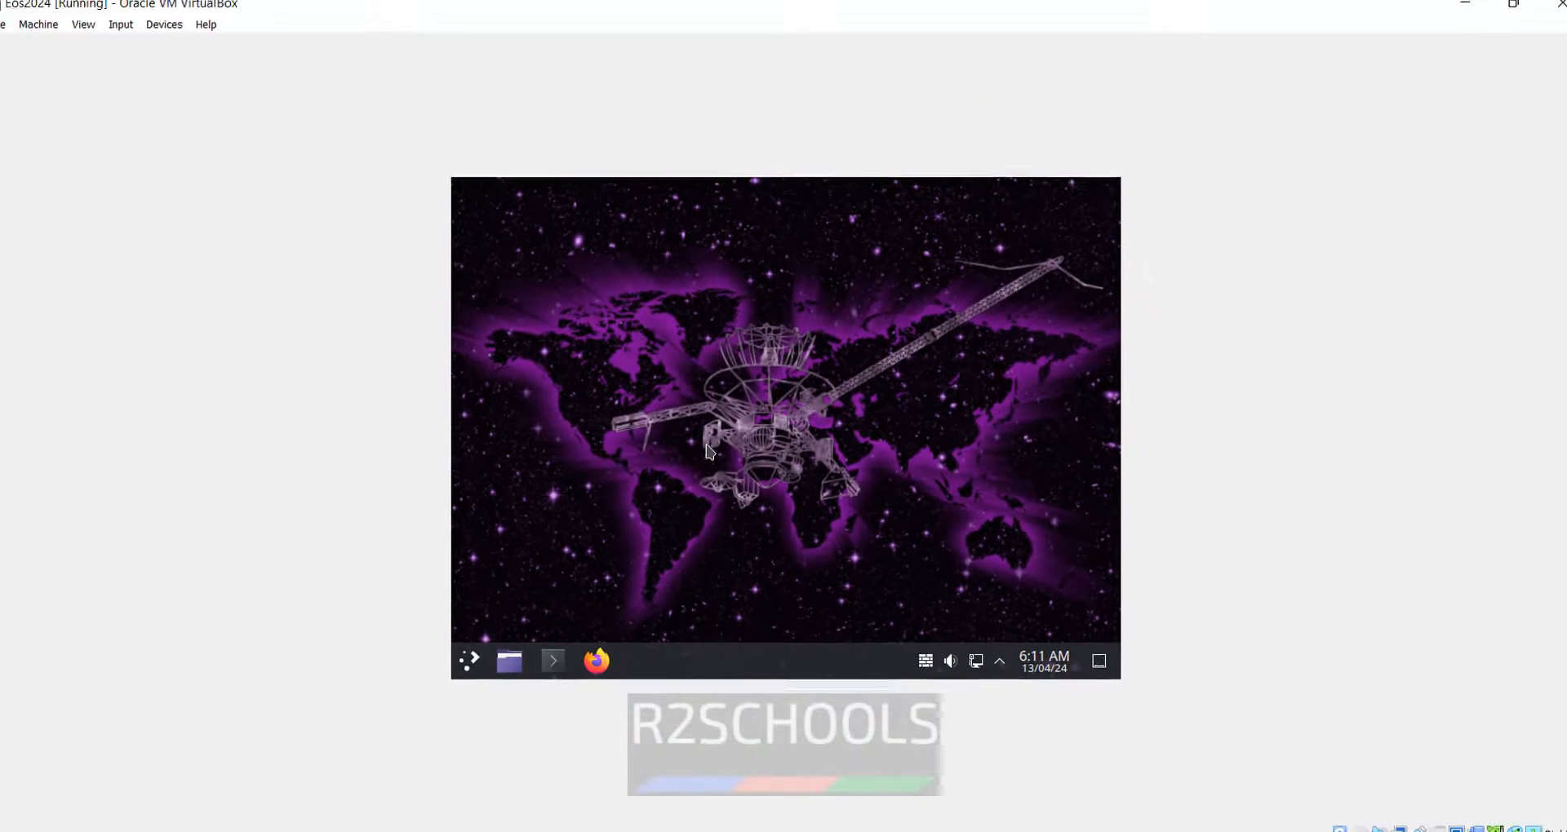
- Restore and re-maximize the VM window so the KDE desktop shows full-size
double_click(875, 18)
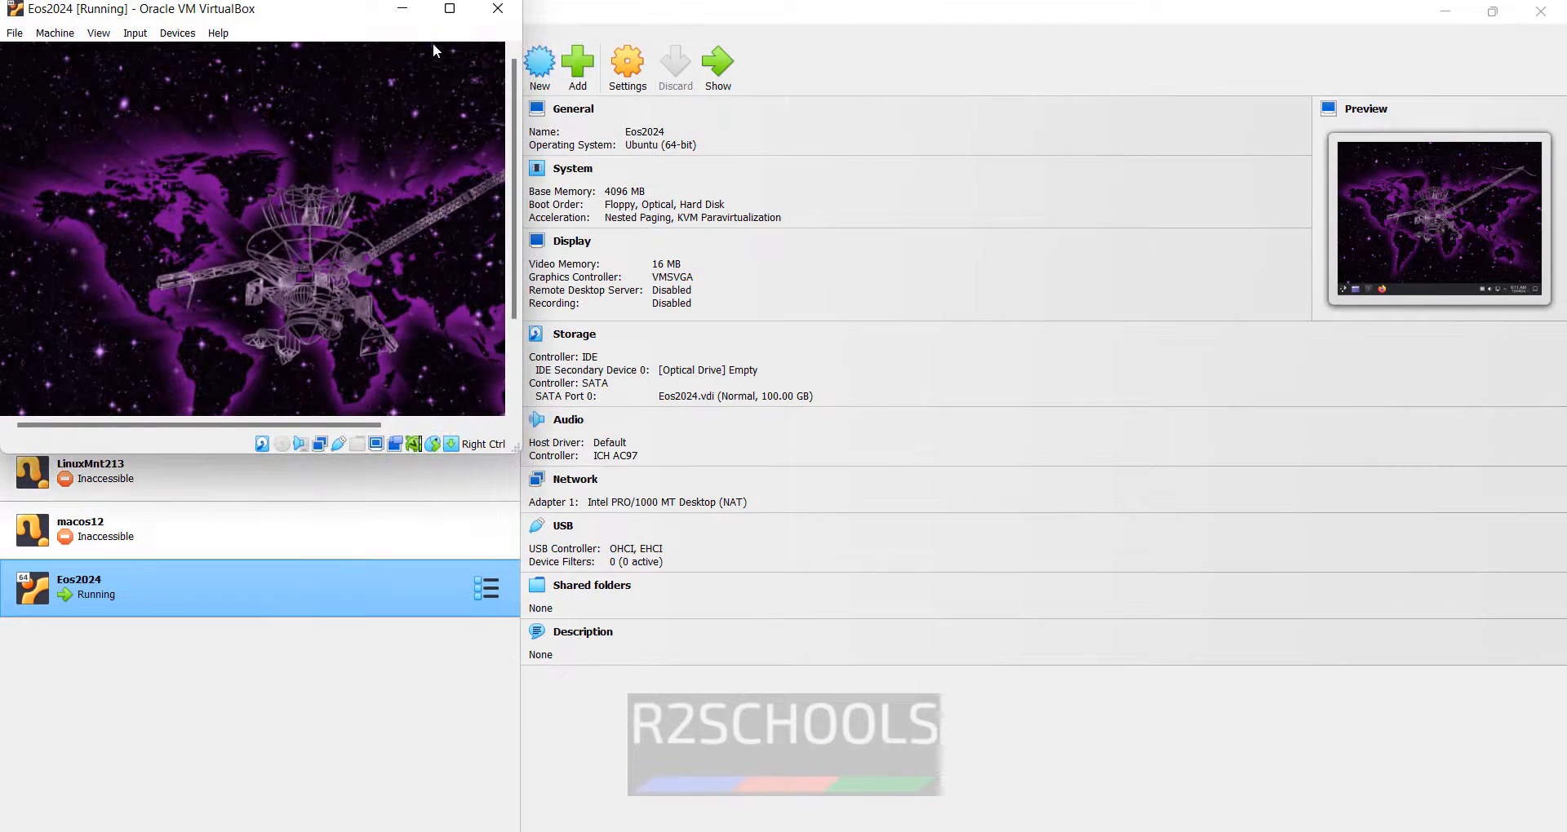
left_click(448, 9)
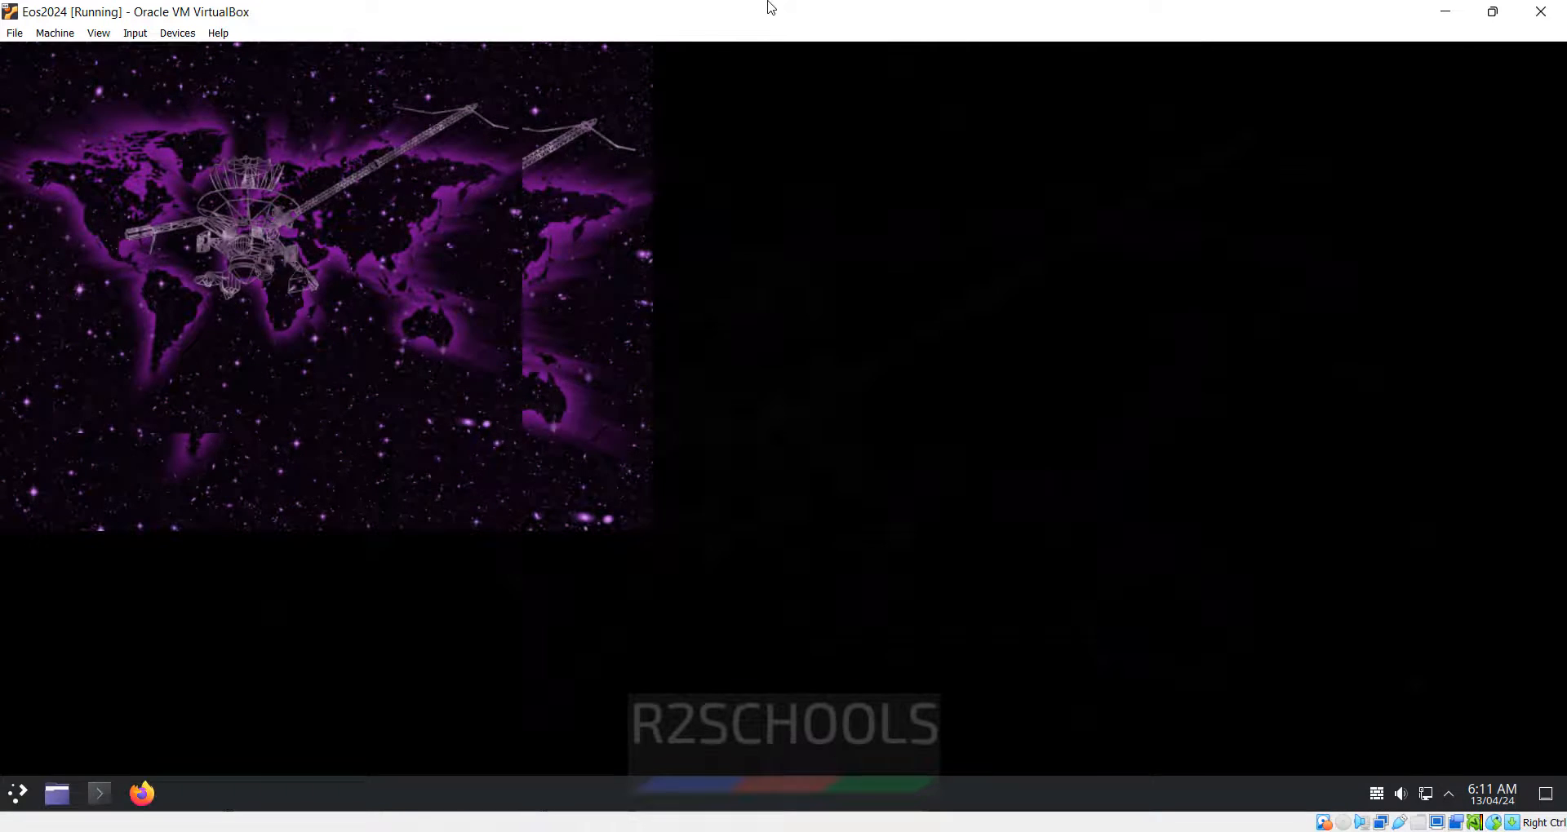
double_click(765, 8)
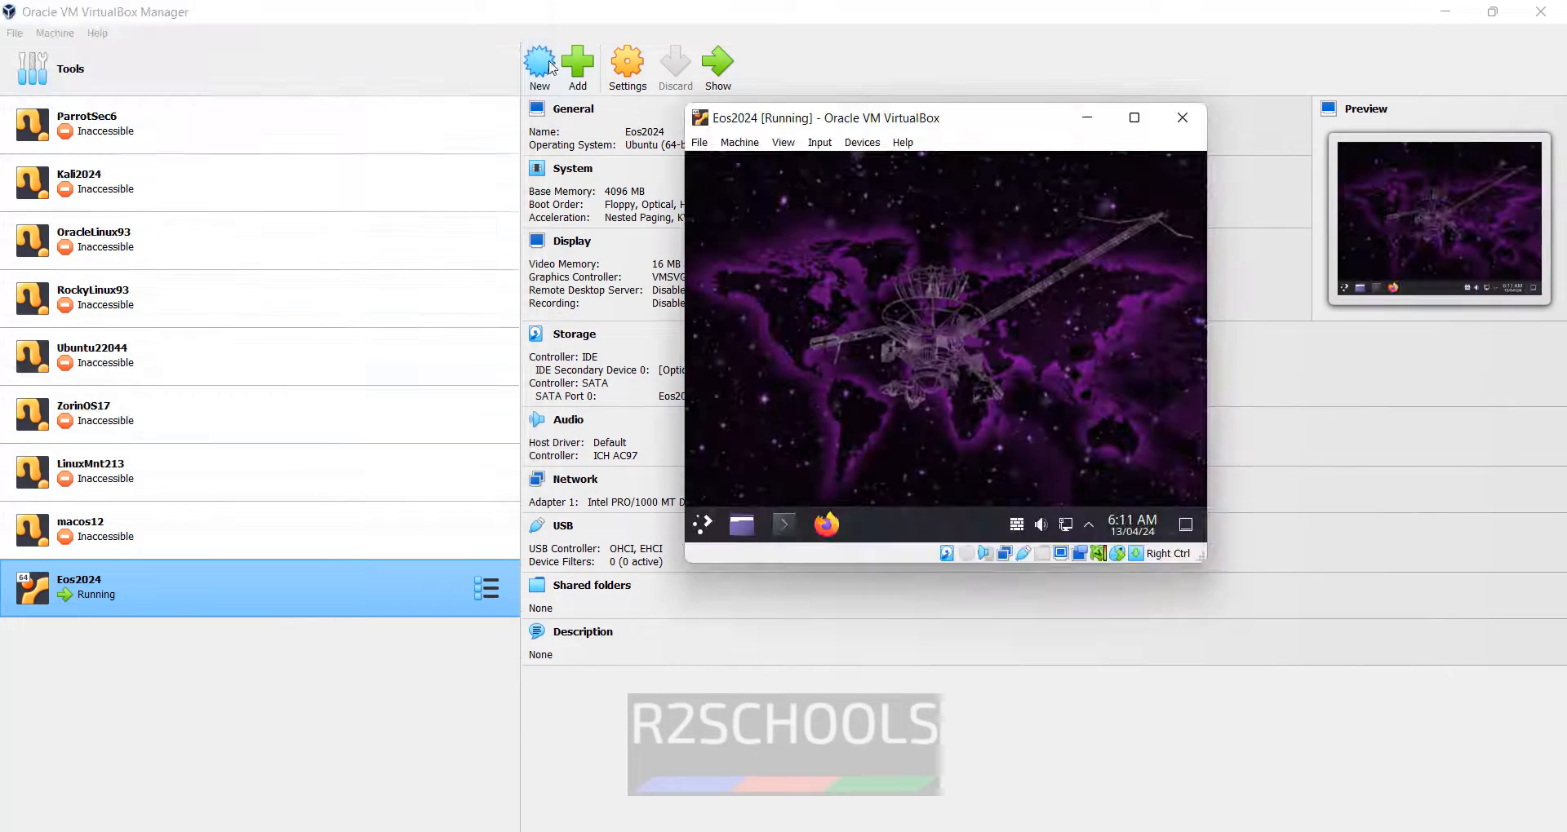
left_click(1143, 117)
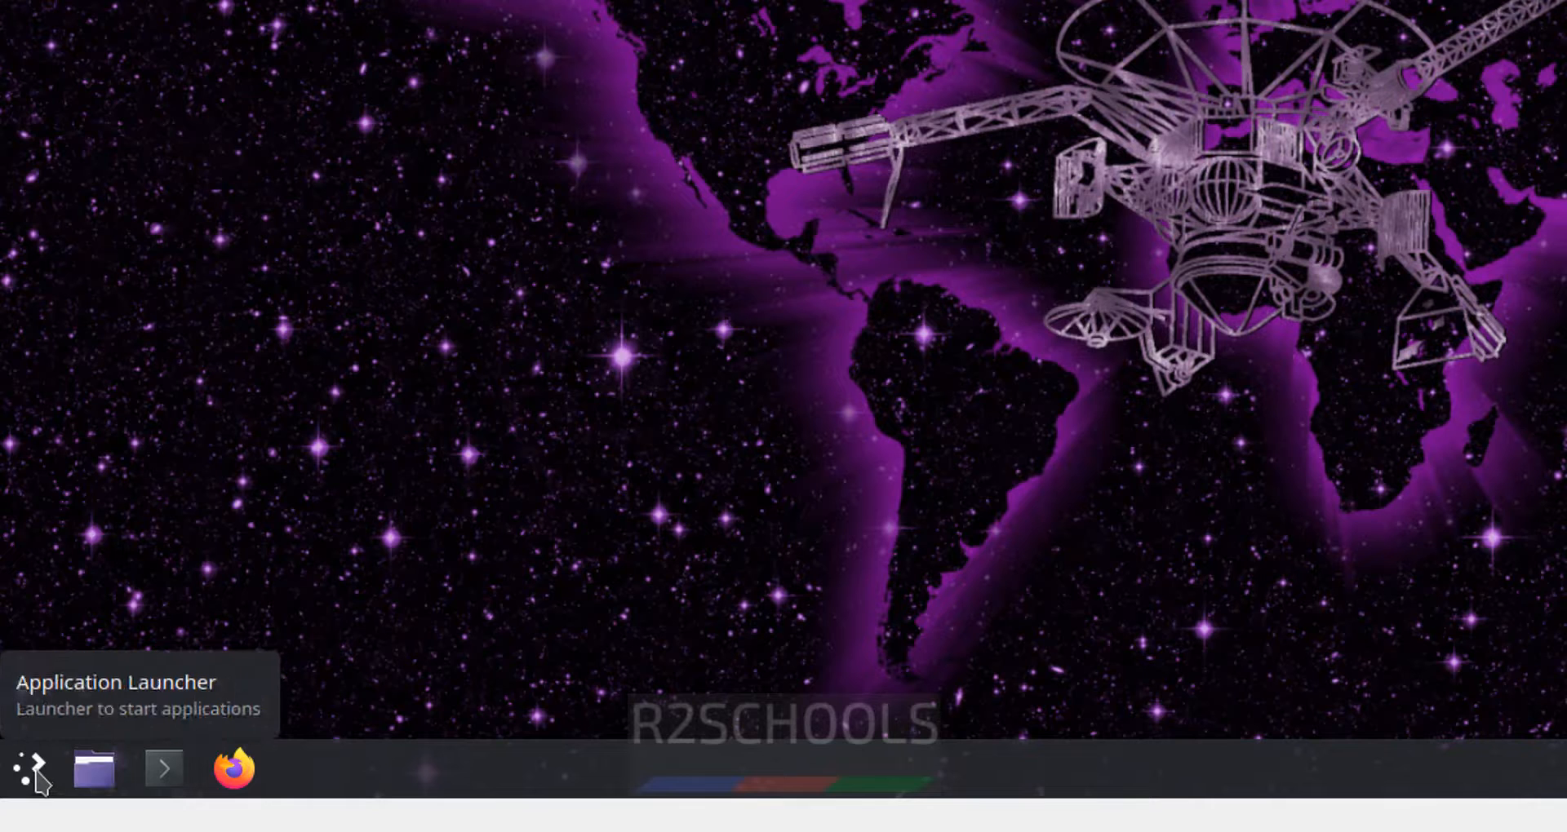
- Search the application launcher for 'term' and launch Konsole
left_click(37, 775)
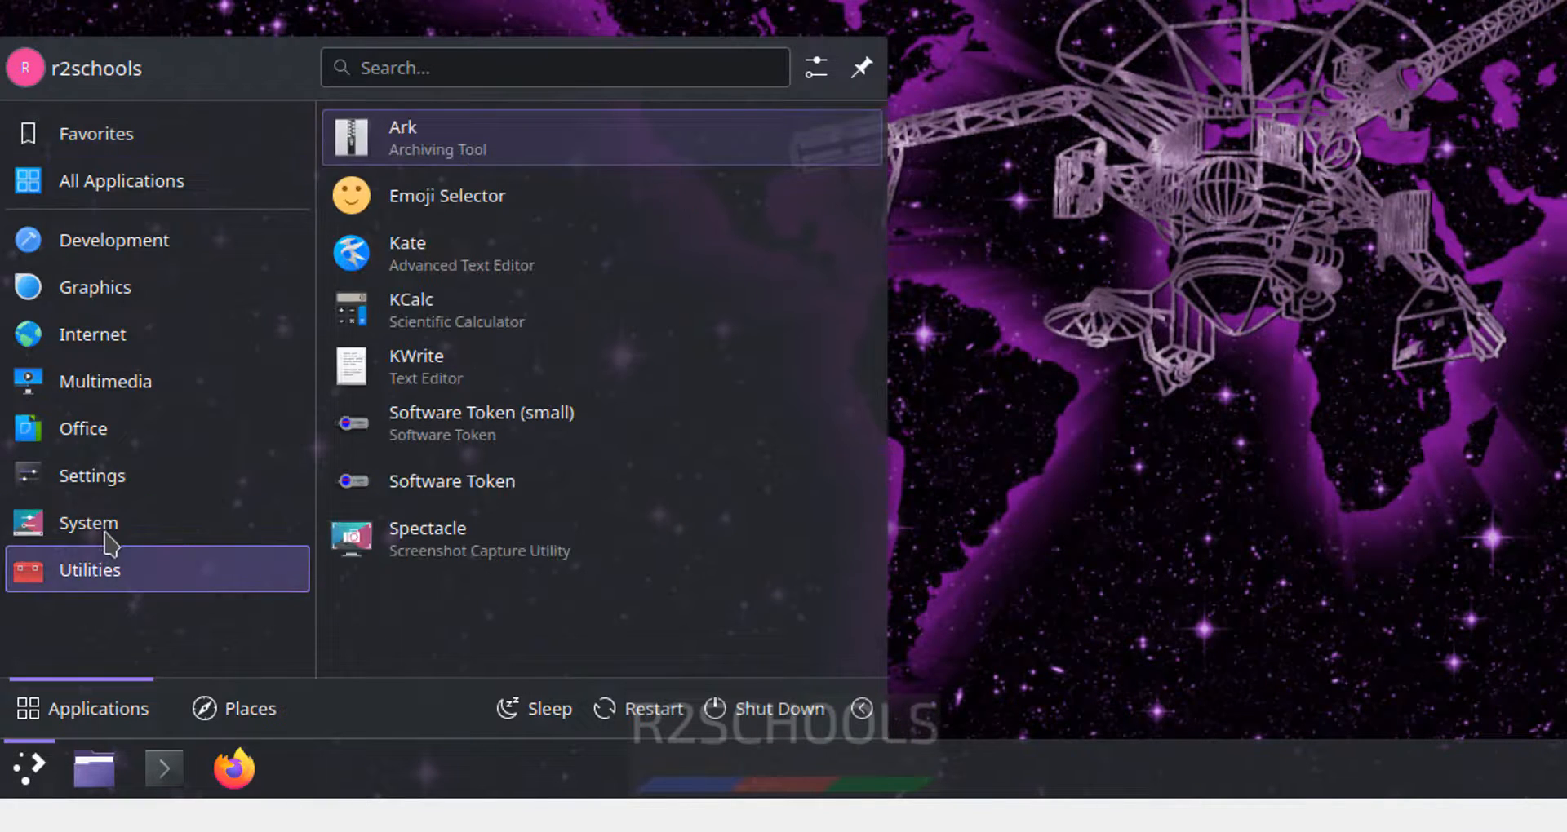
mouse_move(105, 535)
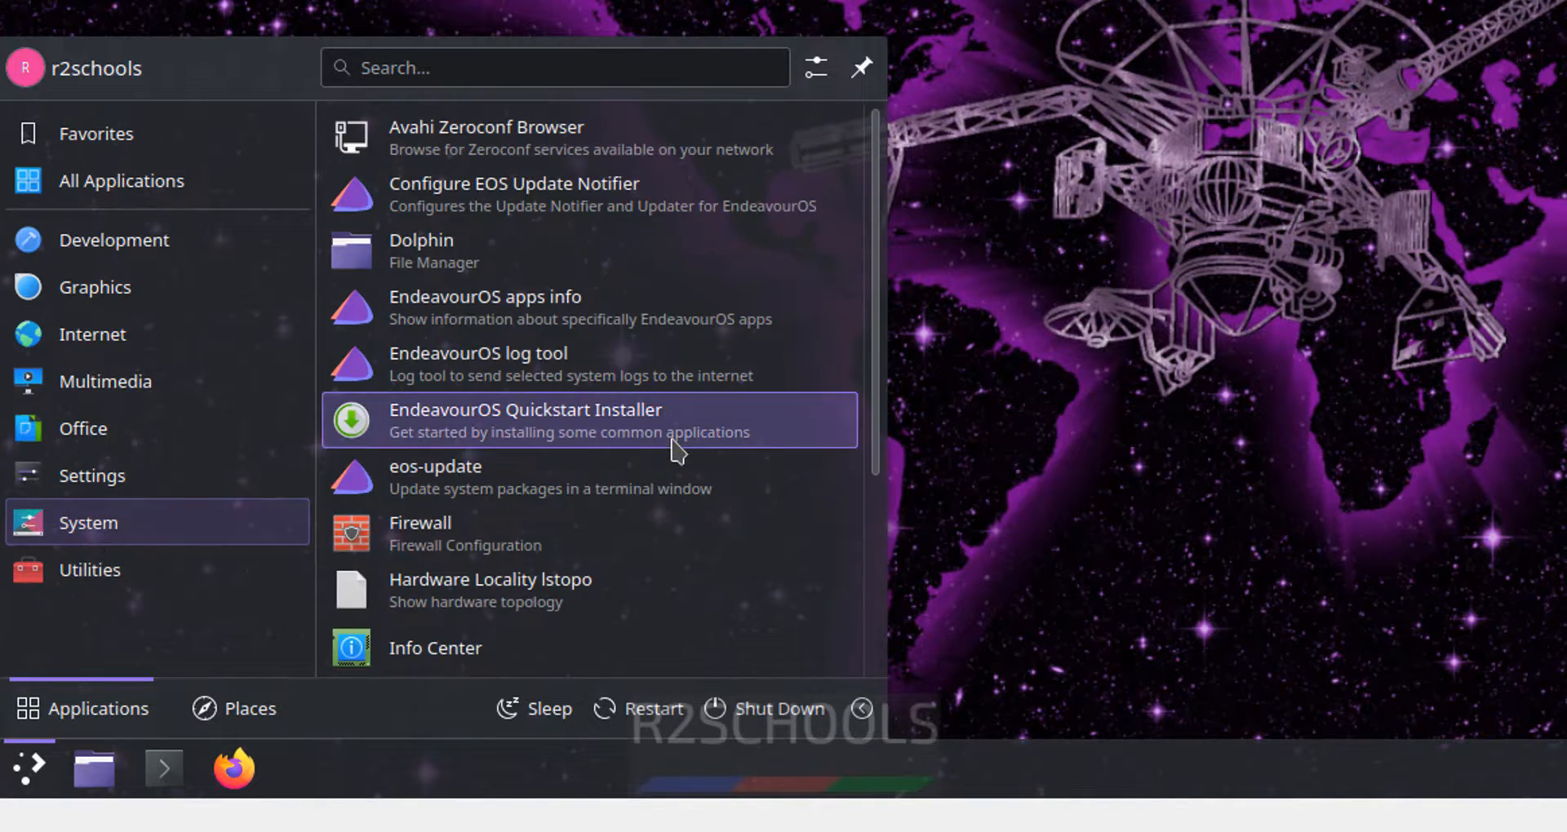
scroll(672, 458, "down", 1)
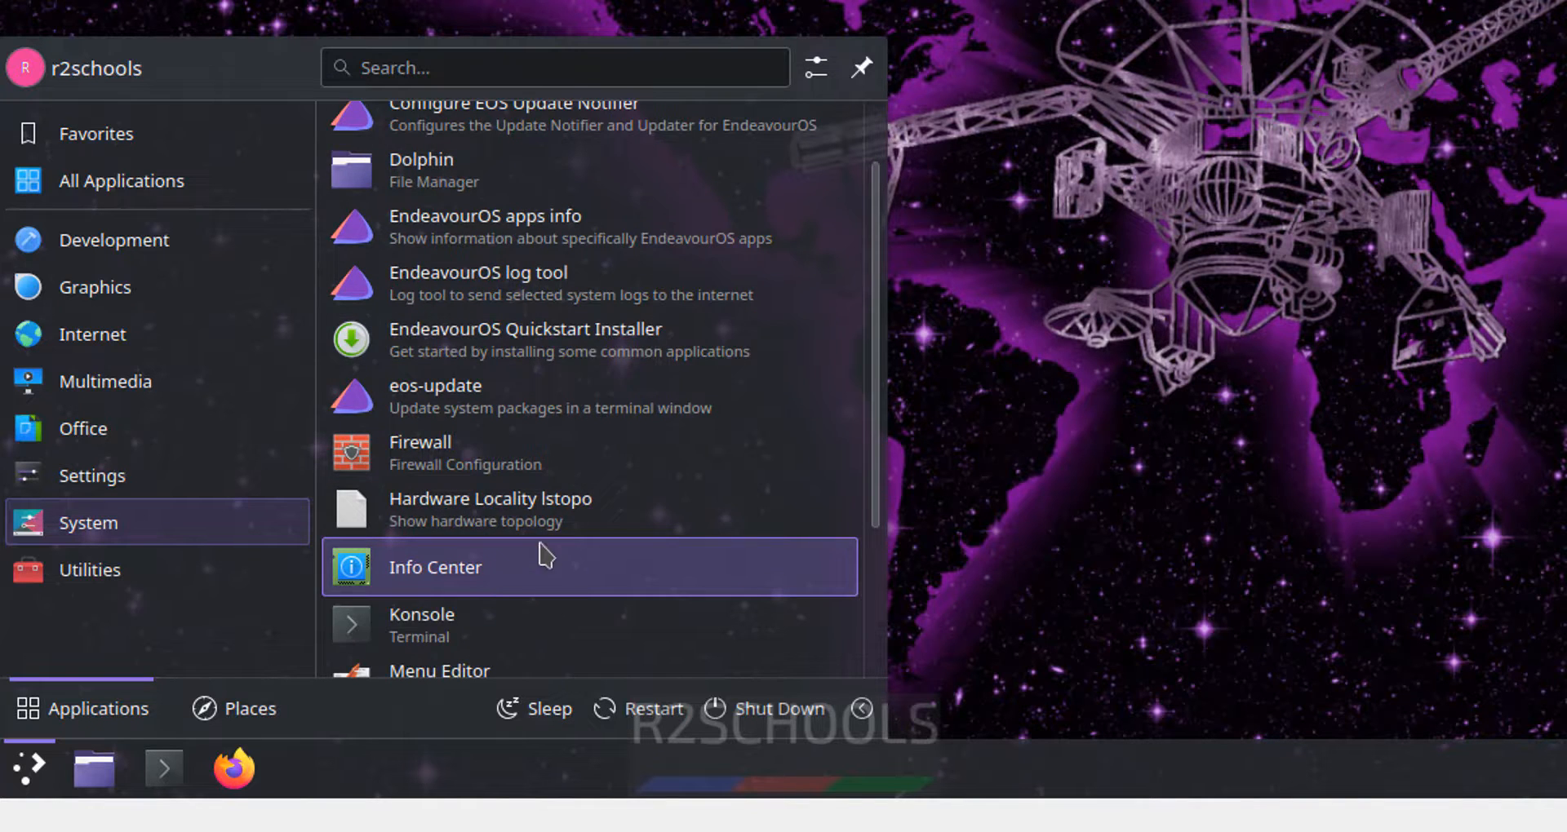
scroll(542, 560, "down", 3)
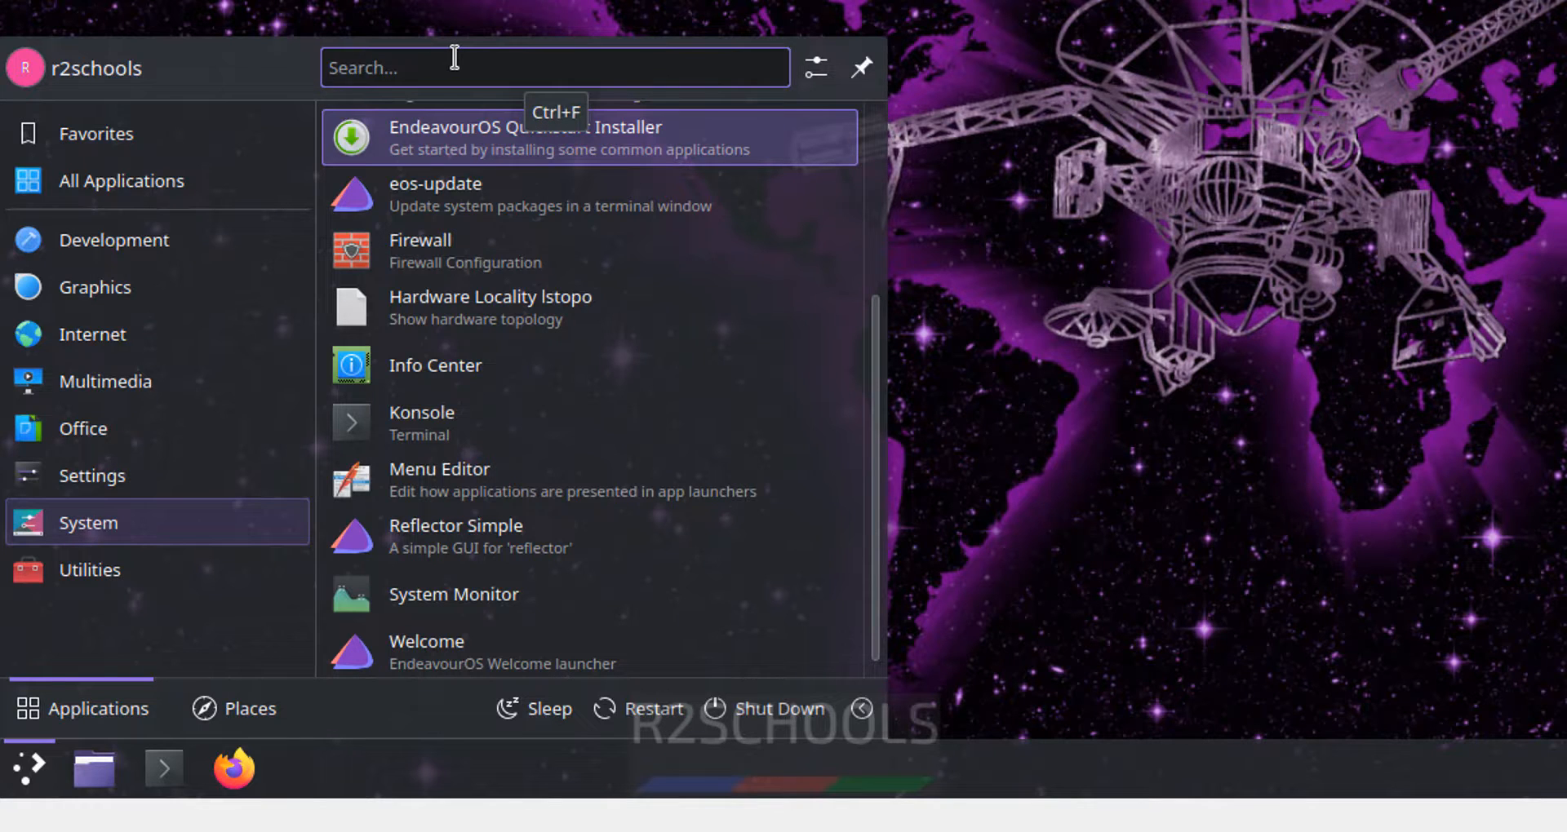
type("term")
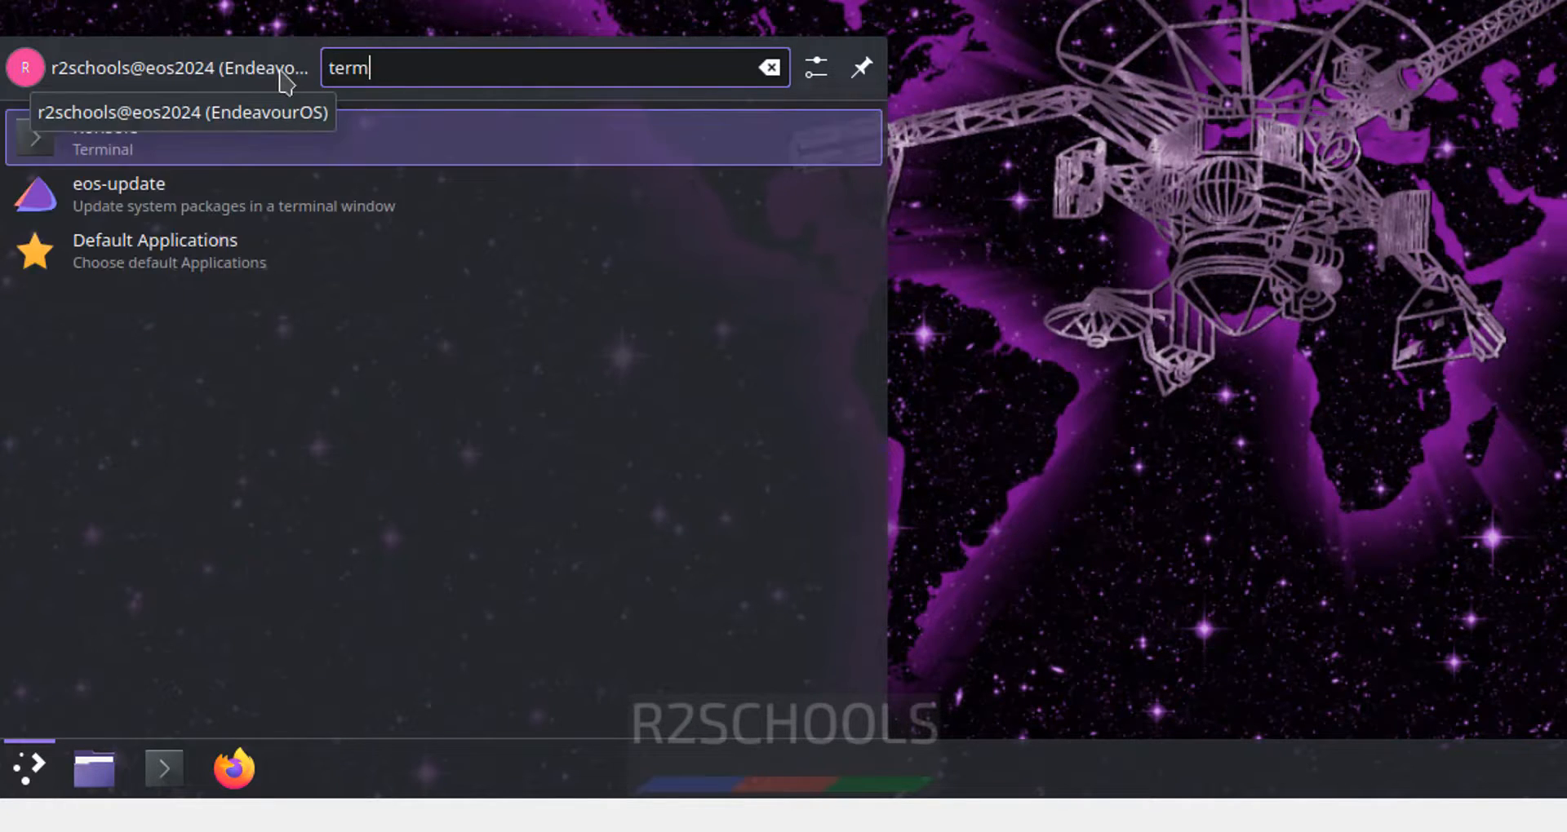
left_click(115, 159)
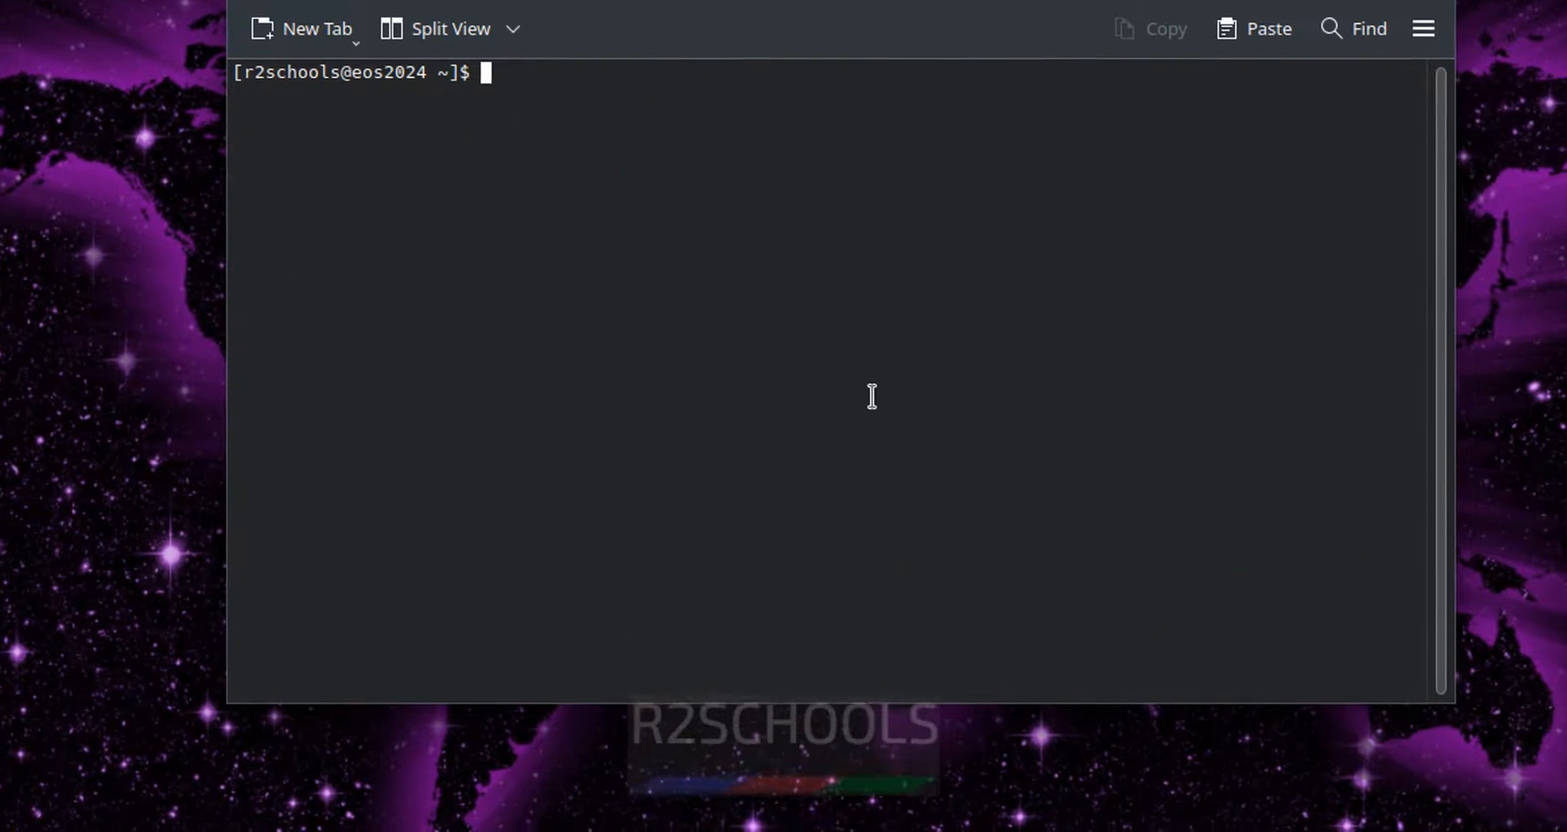
- Run more /etc/os-release, highlight the NAME, ID and ID_LIKE lines, then run ifconfig
type("more /etc/")
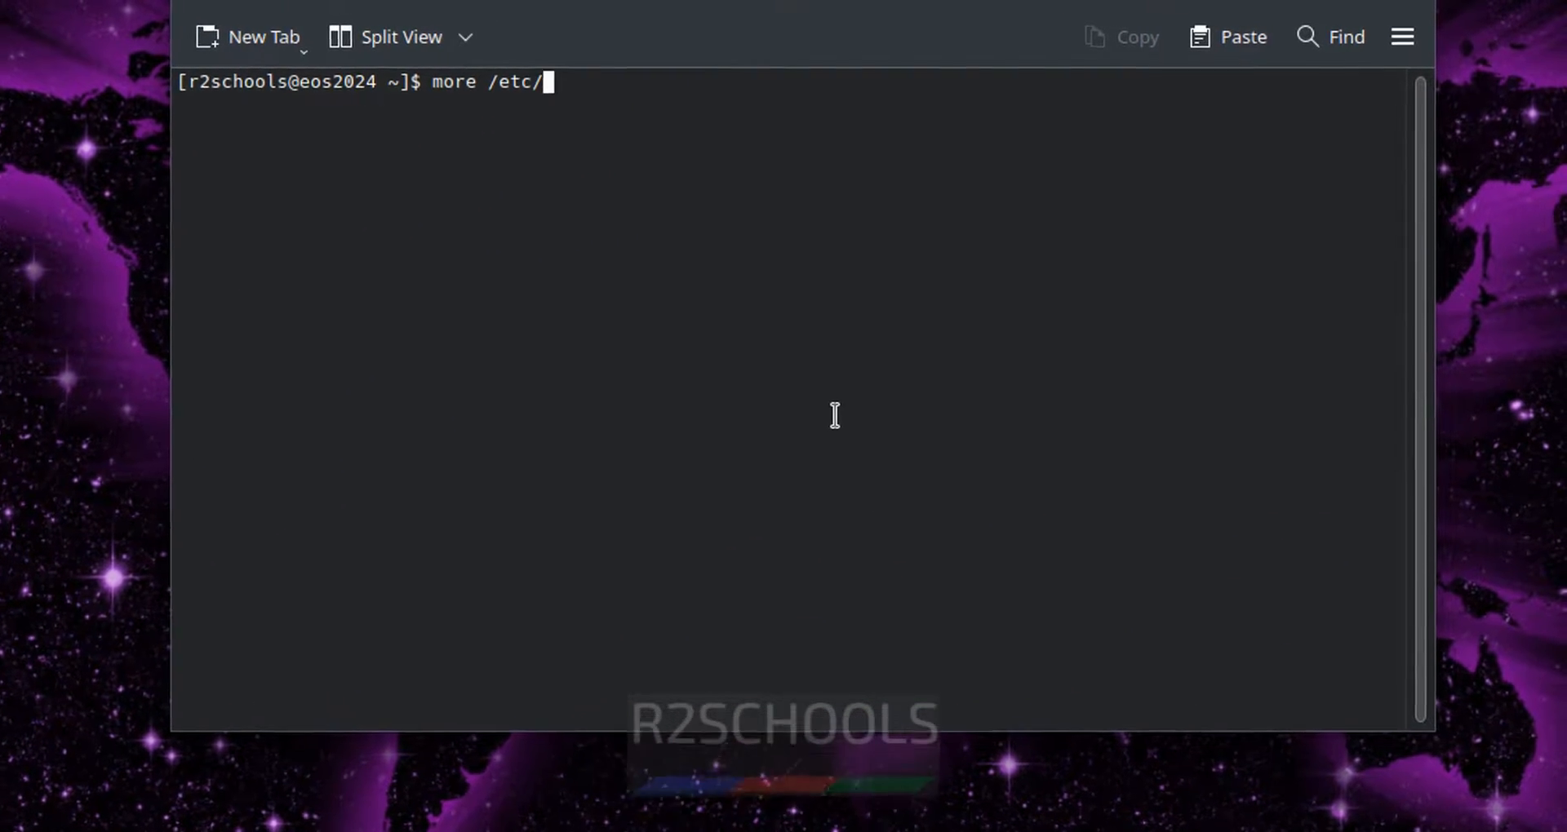
type("os-re")
key("Tab")
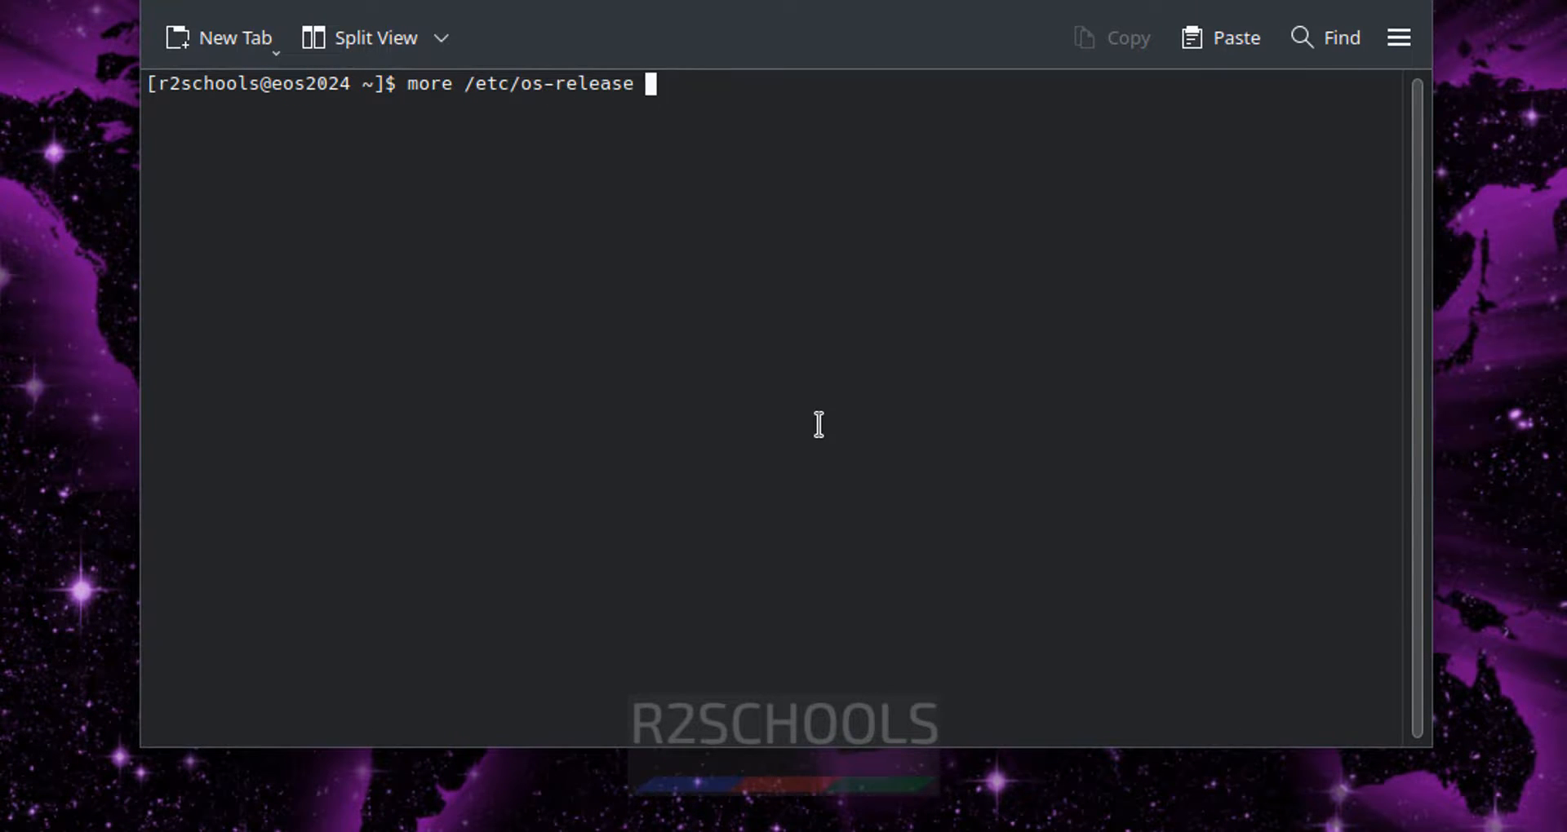
key("Return")
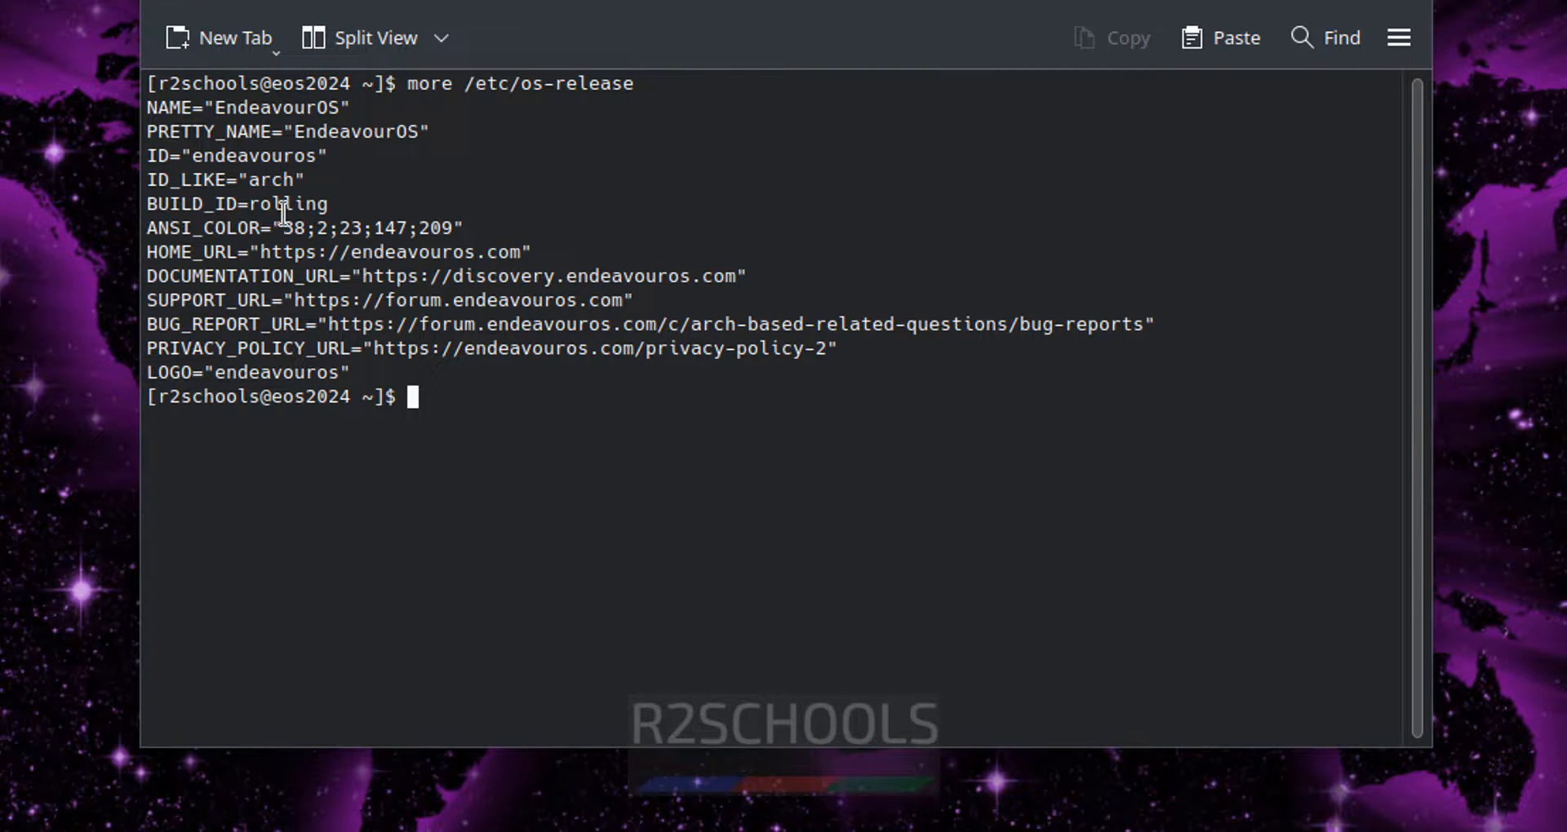
left_click_drag(213, 107, 320, 107)
left_click(217, 142)
left_click_drag(160, 154, 308, 178)
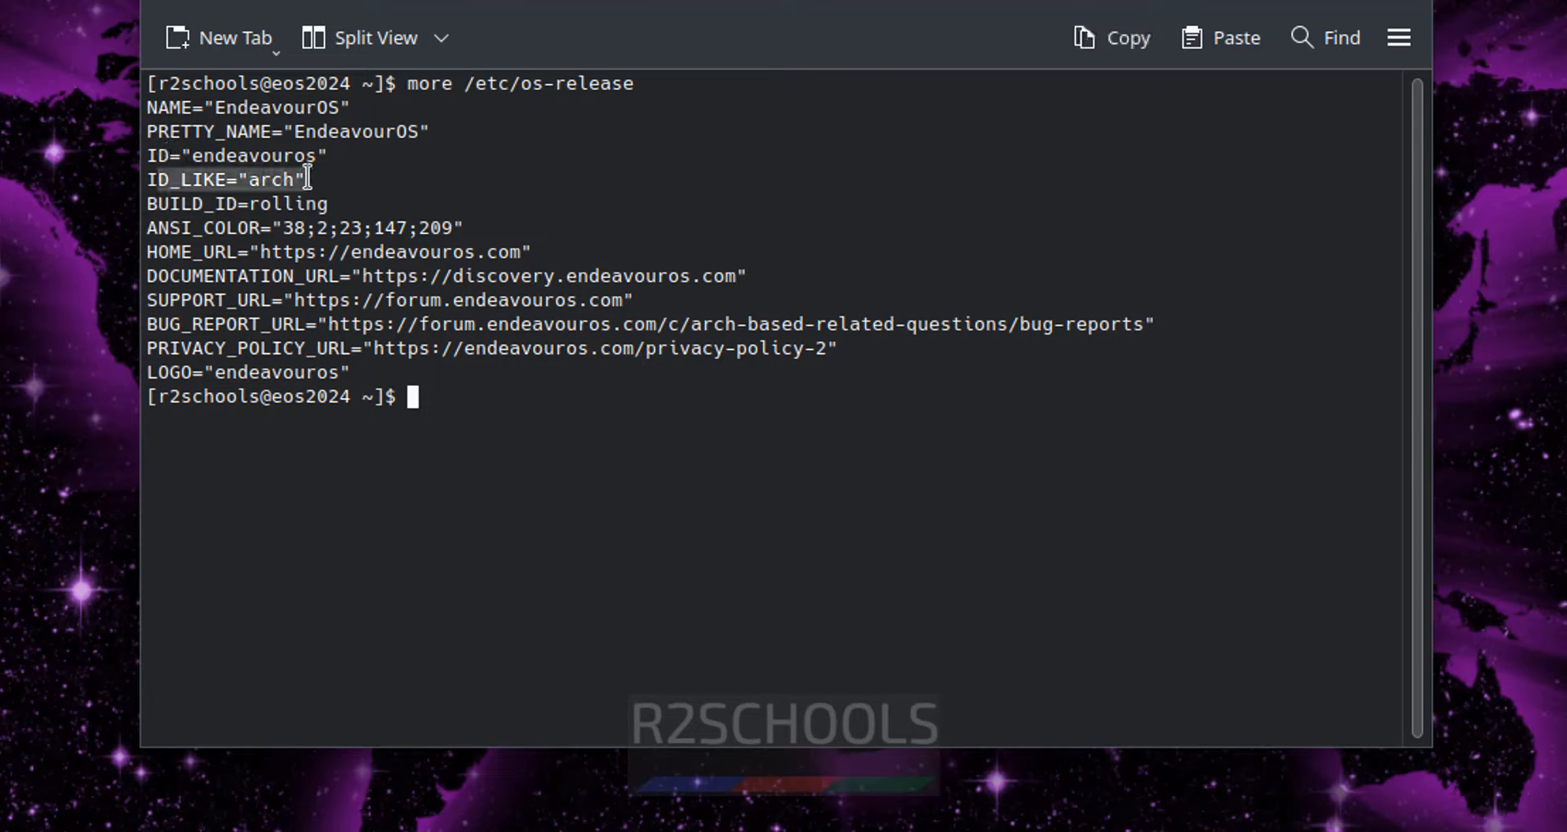
left_click(947, 165)
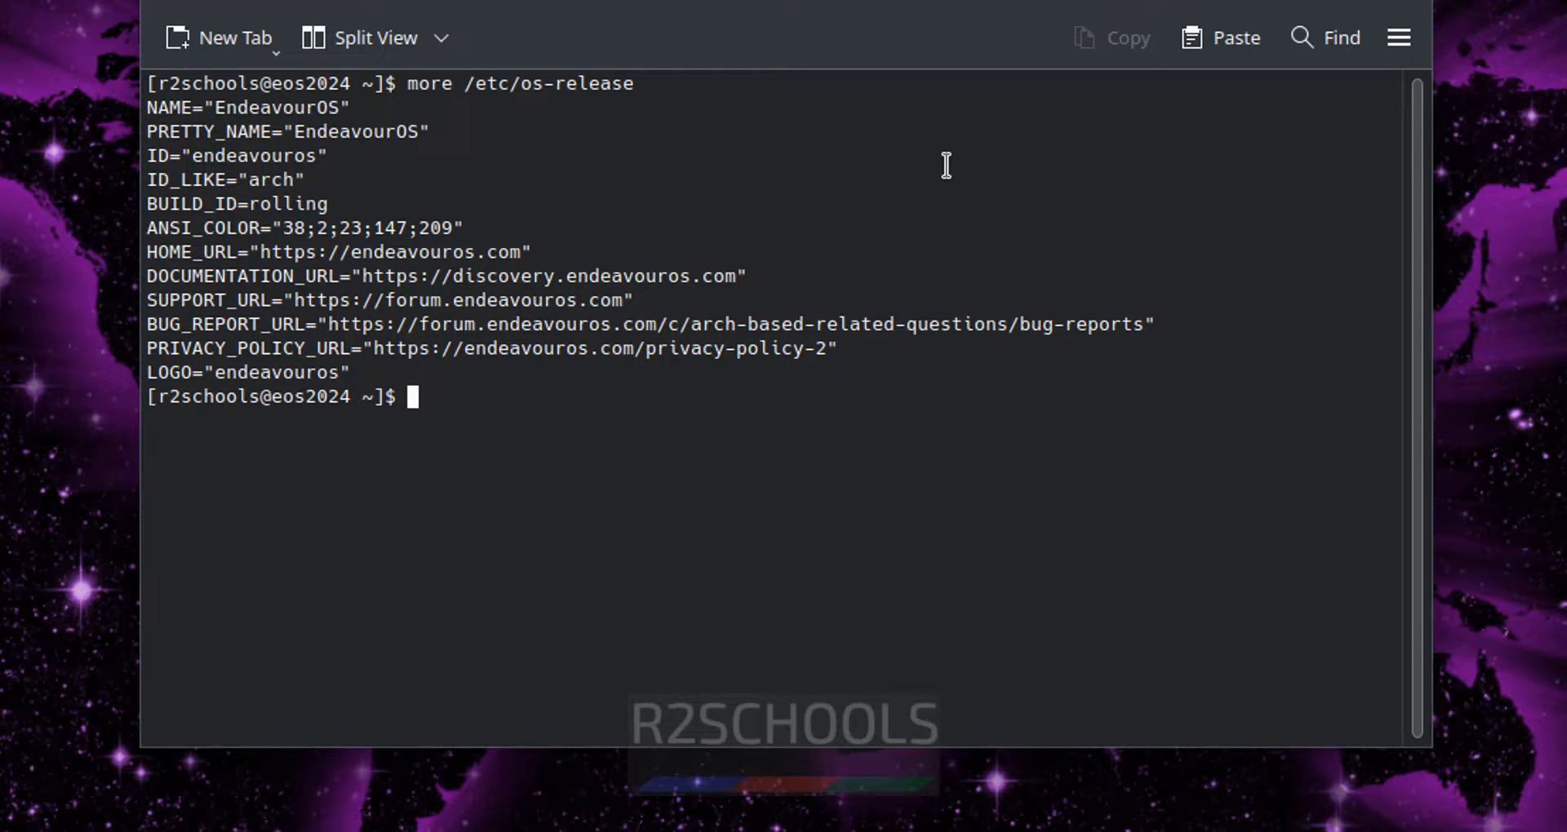
type("ifconfig")
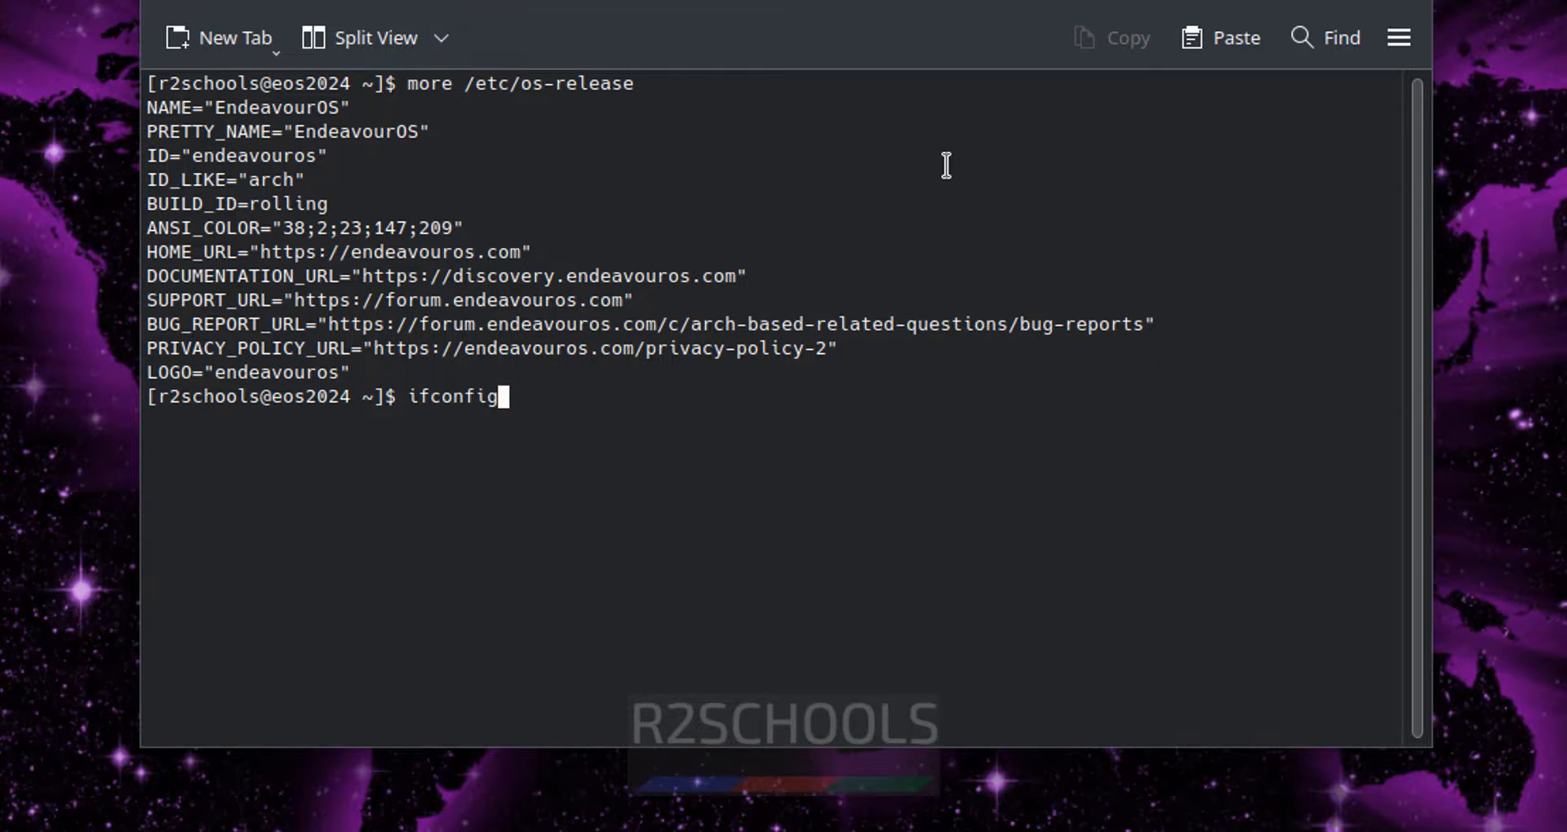
key("Return")
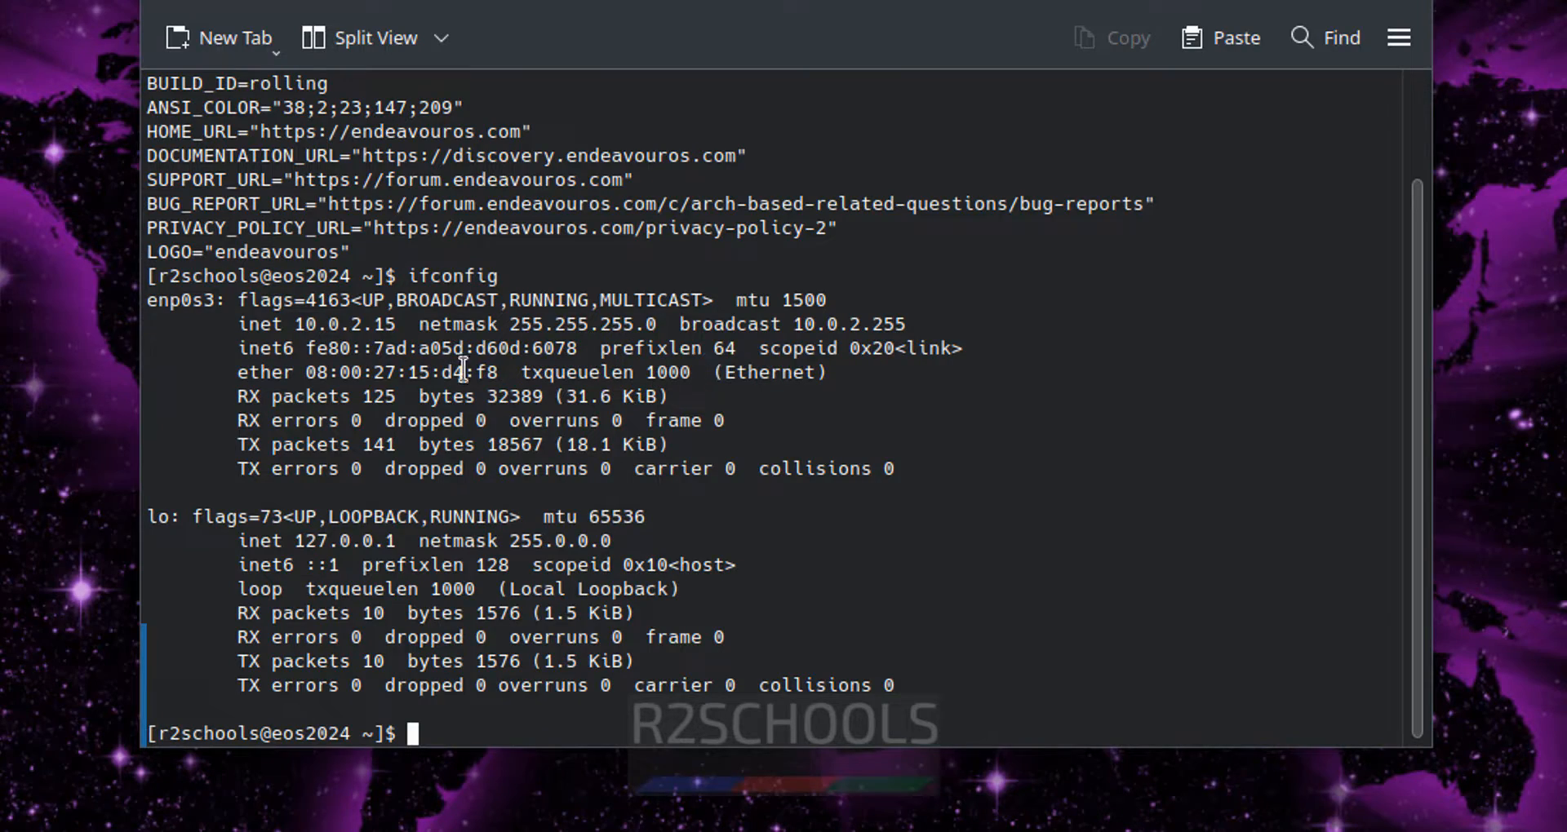
- Close Konsole and choose Shut Down from the guest's application launcher
left_click(1416, 2)
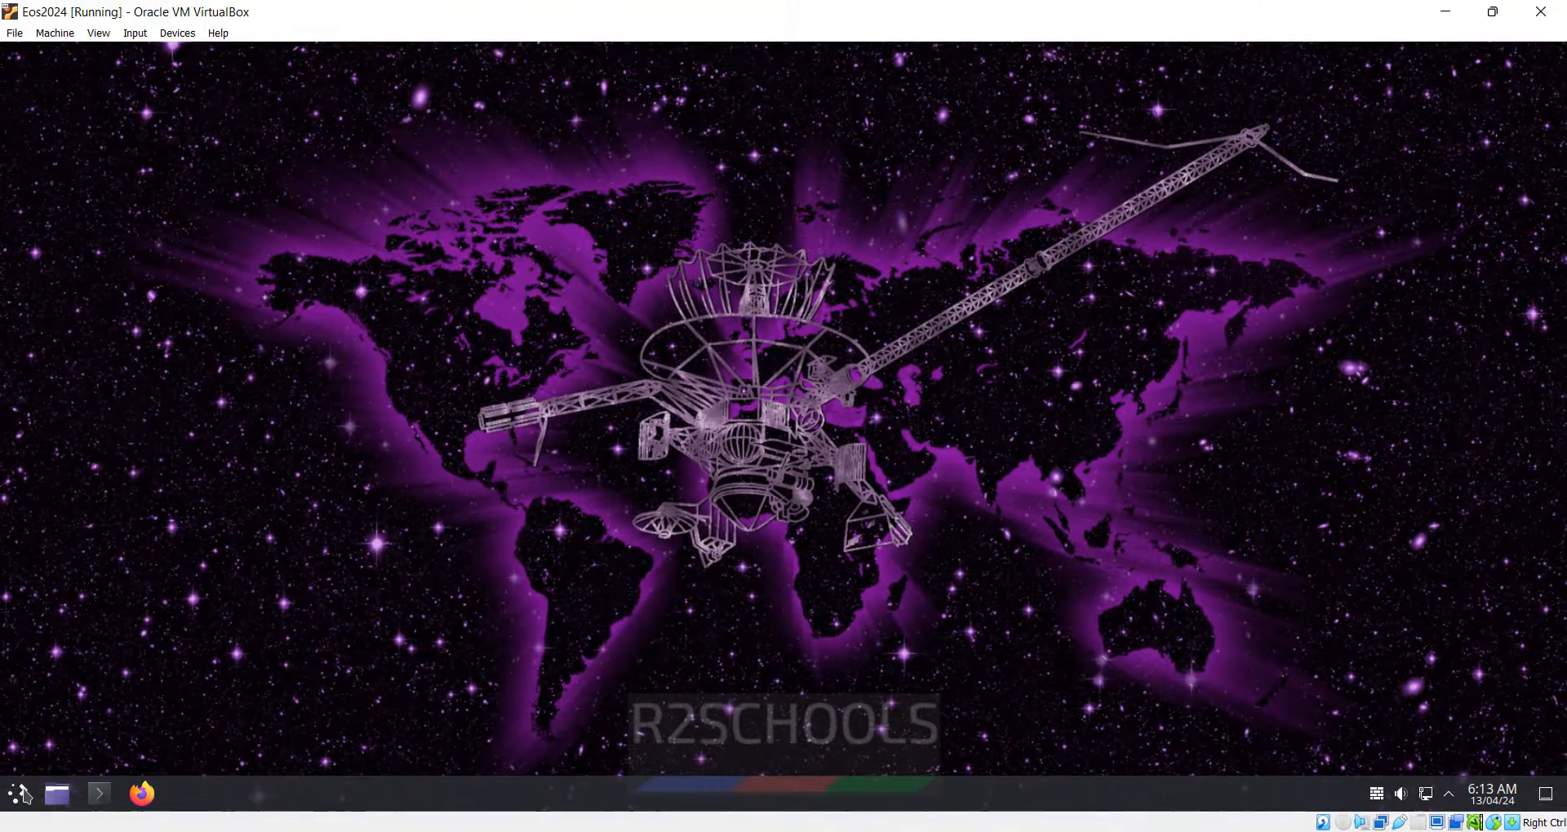
left_click(20, 794)
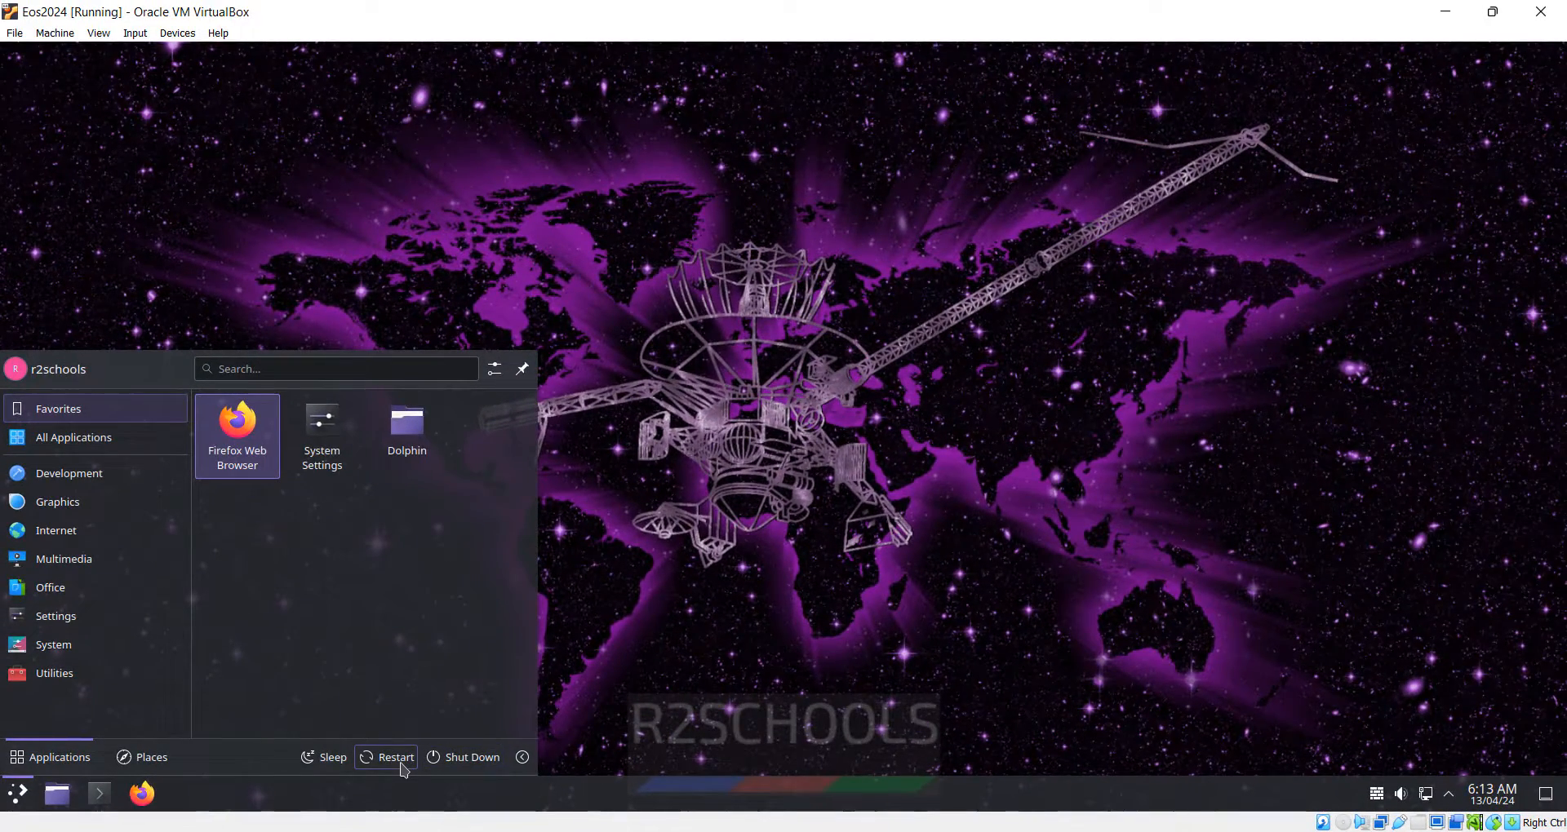
left_click(448, 767)
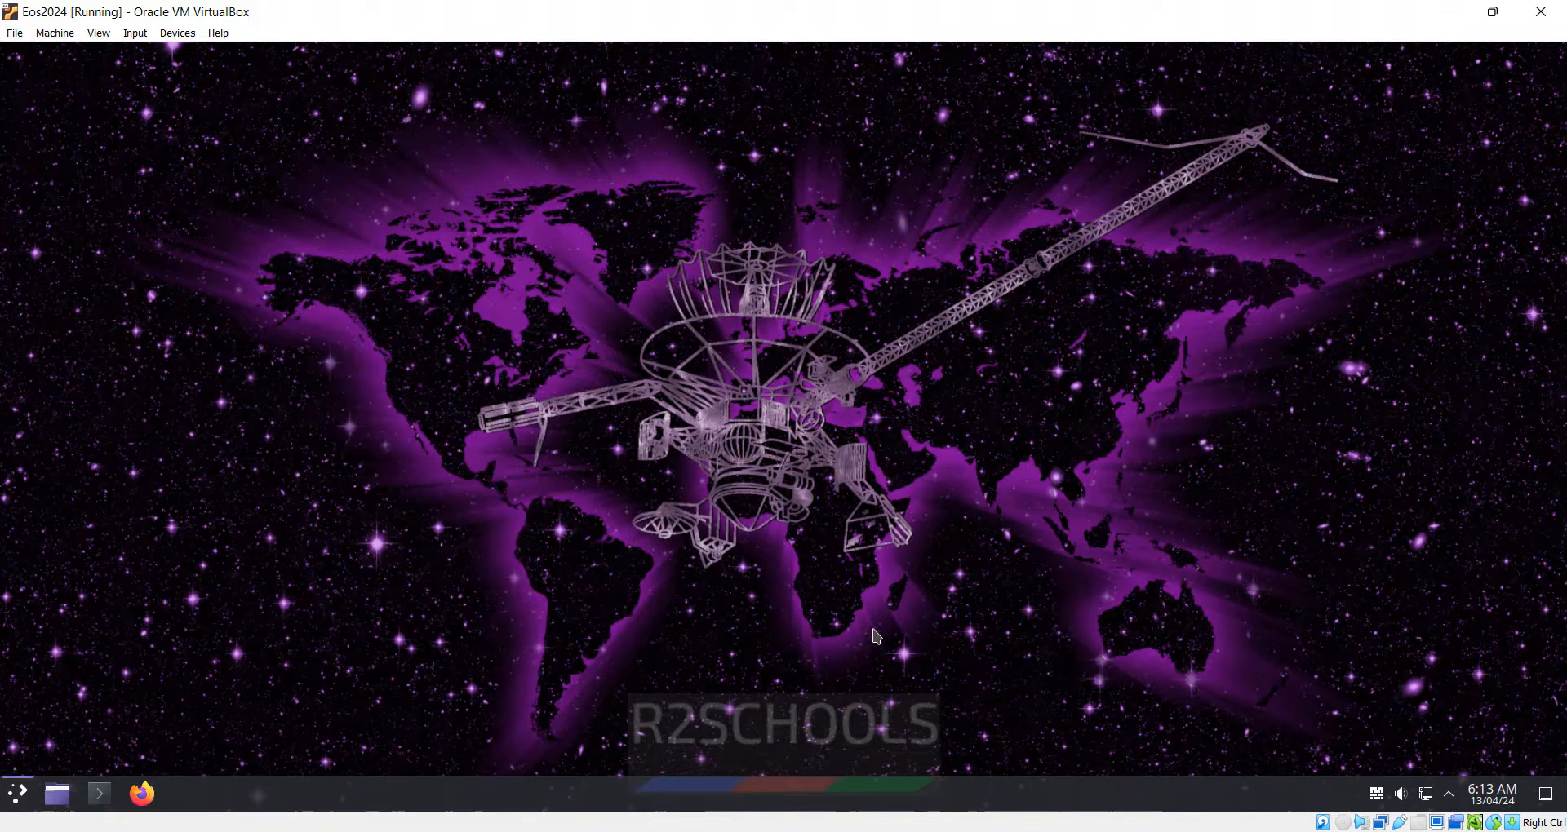